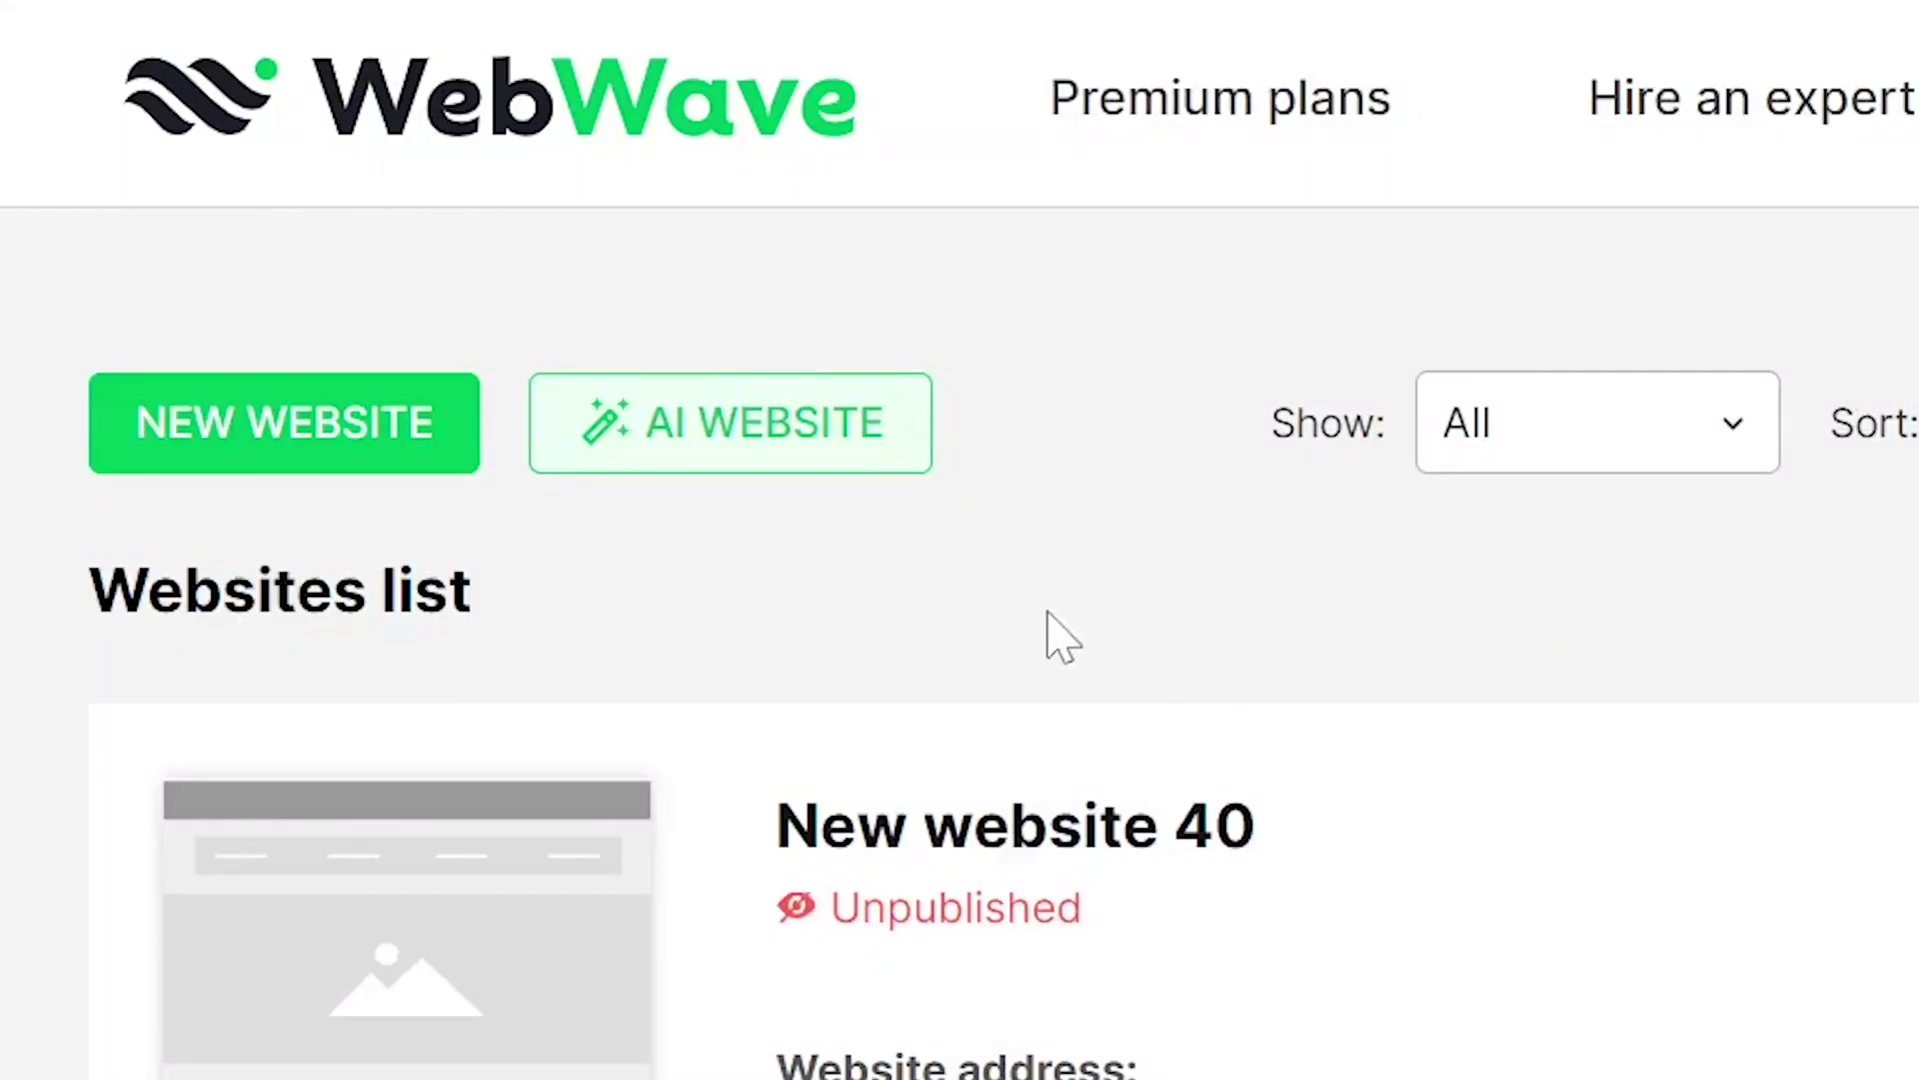
Generate an AI website from the description 'I need a website for a candle business.' and review the result
left_click(821, 470)
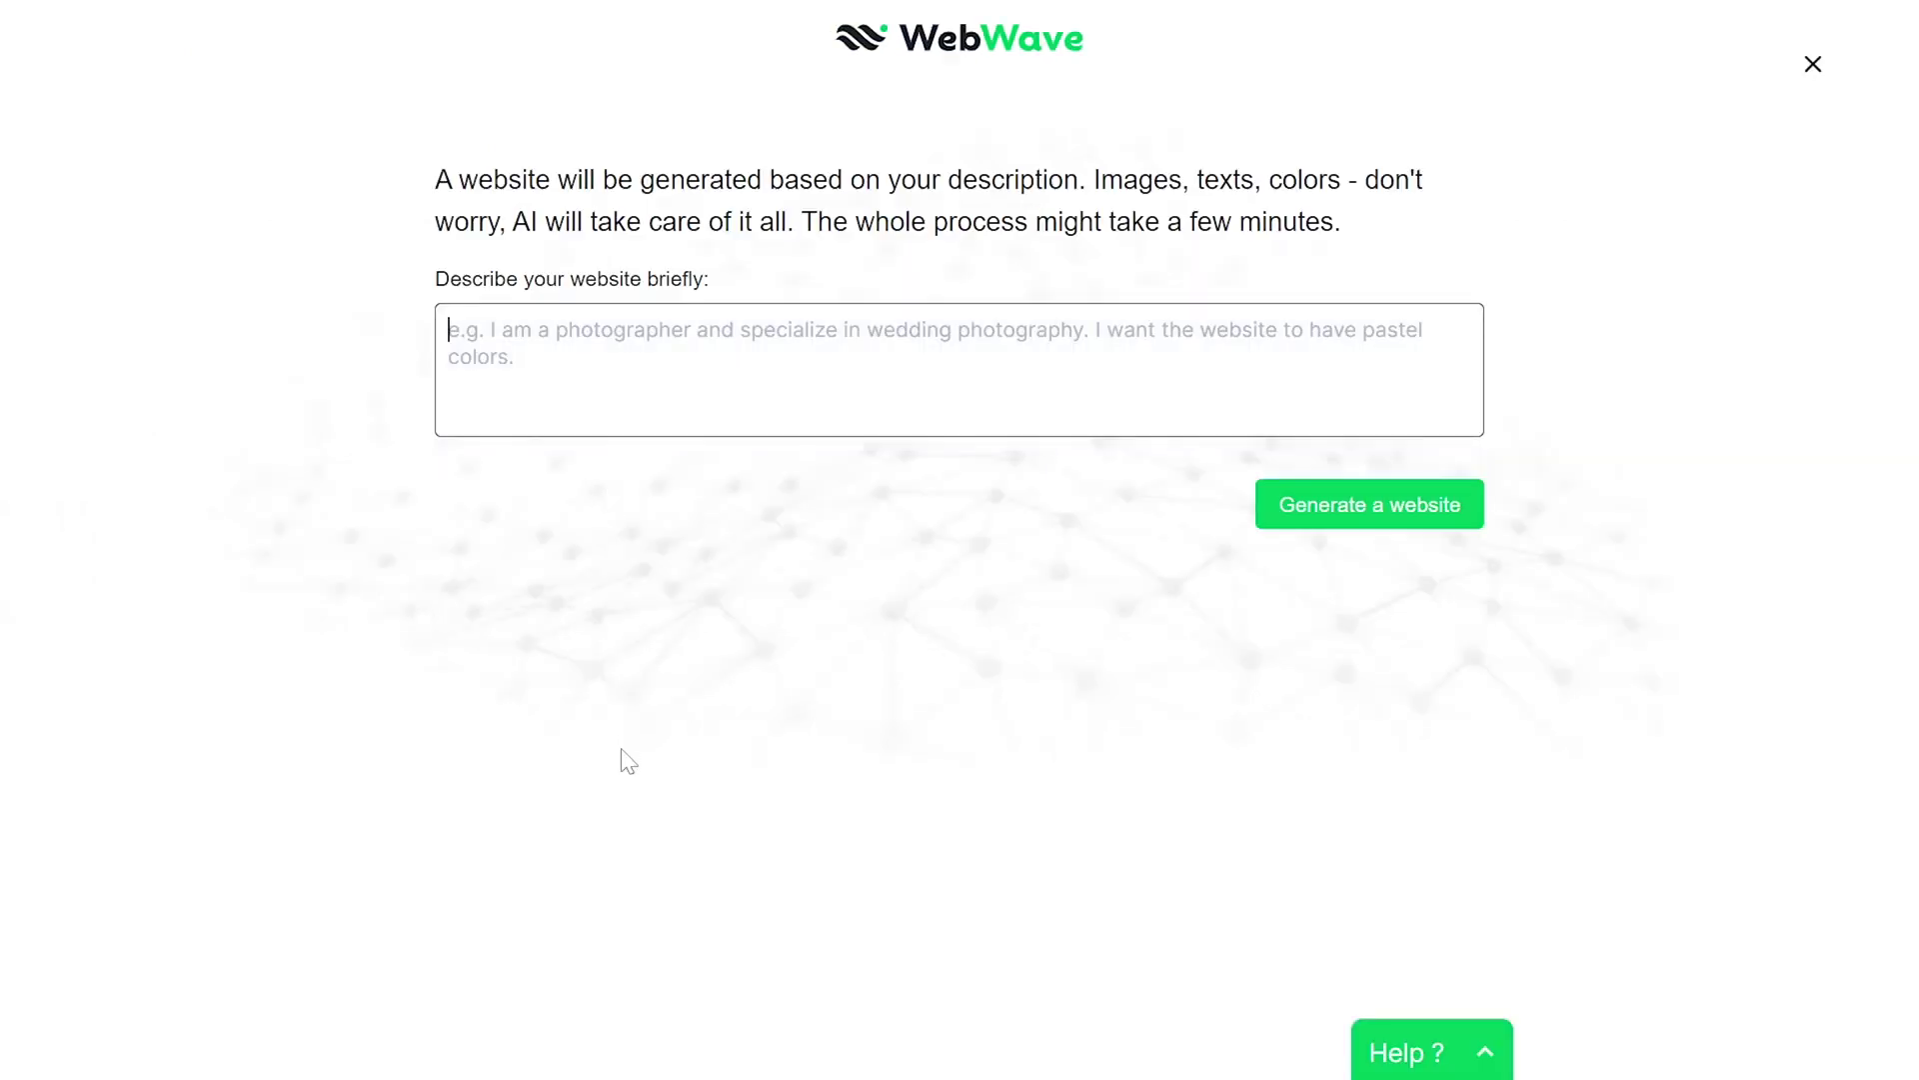
type("I need a website for a candle business.")
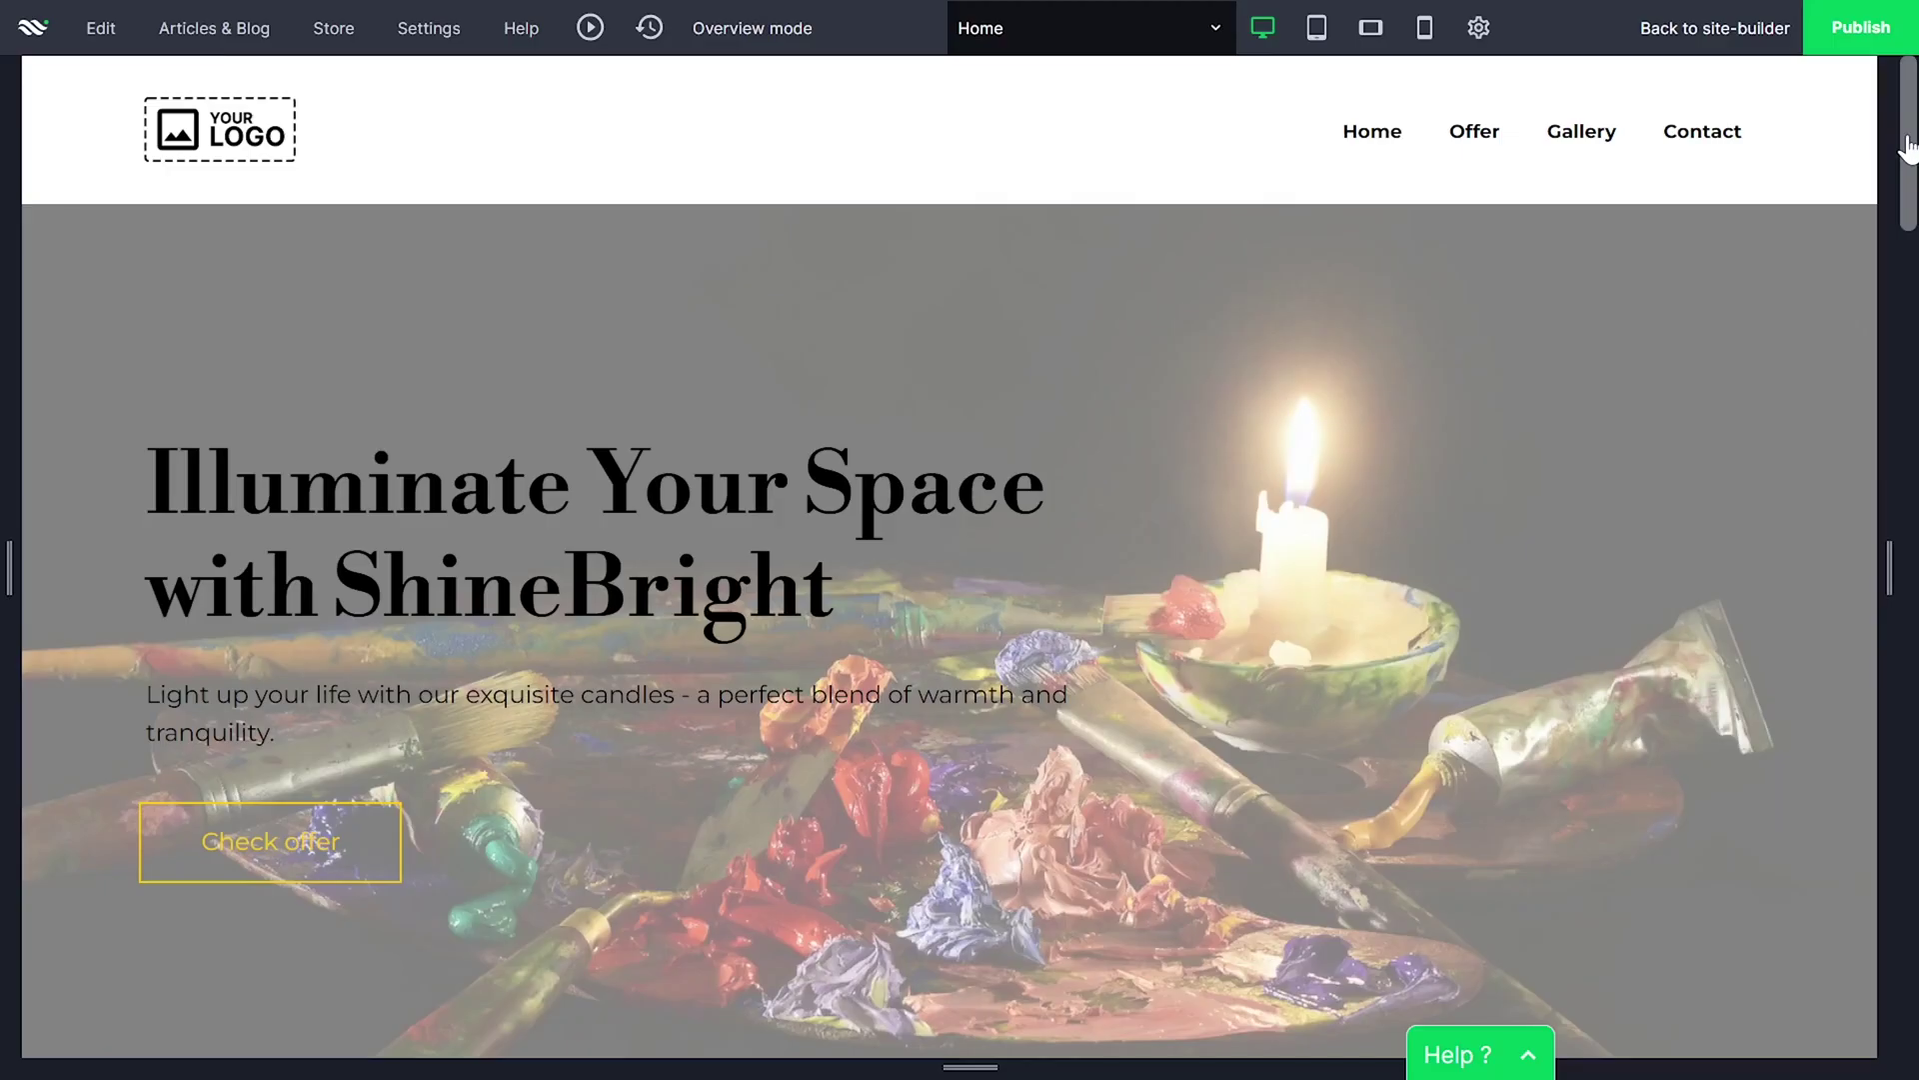
left_click_drag(1910, 141, 1909, 612)
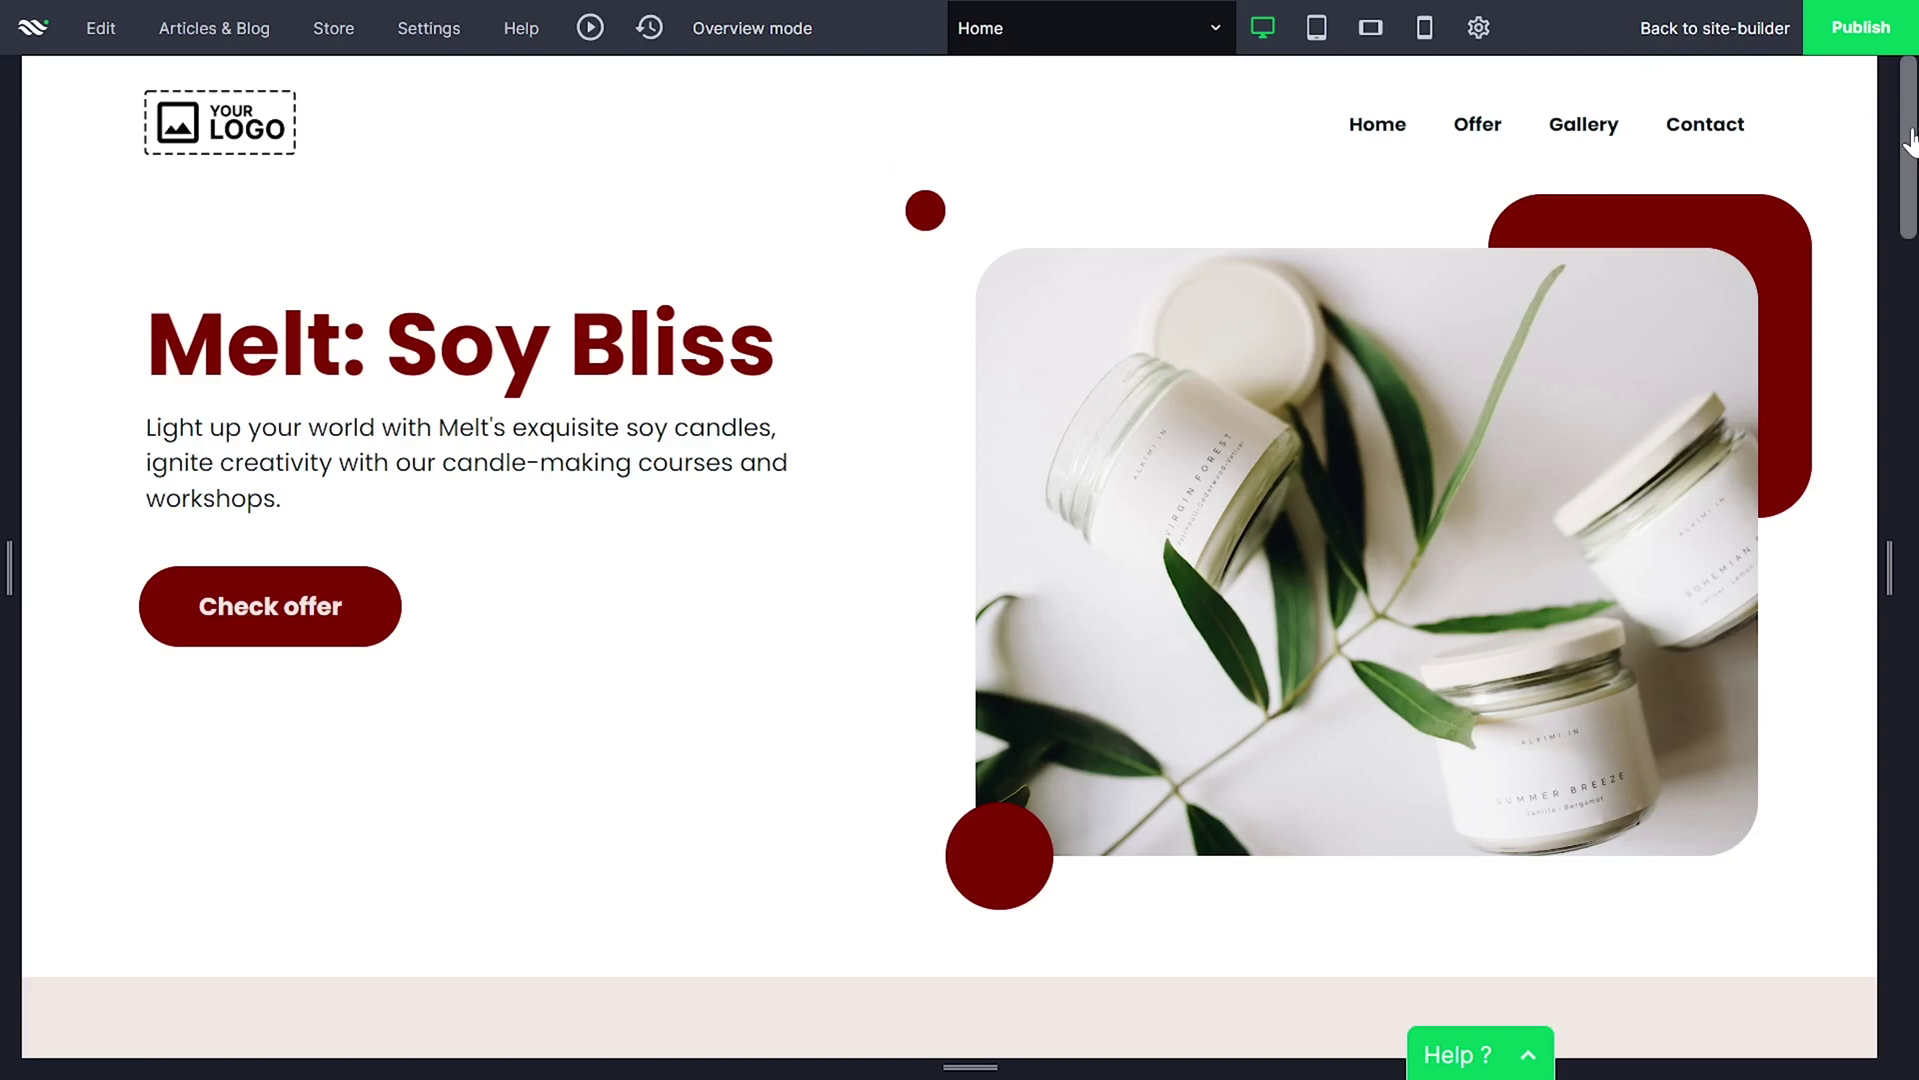
left_click_drag(1909, 150, 1910, 560)
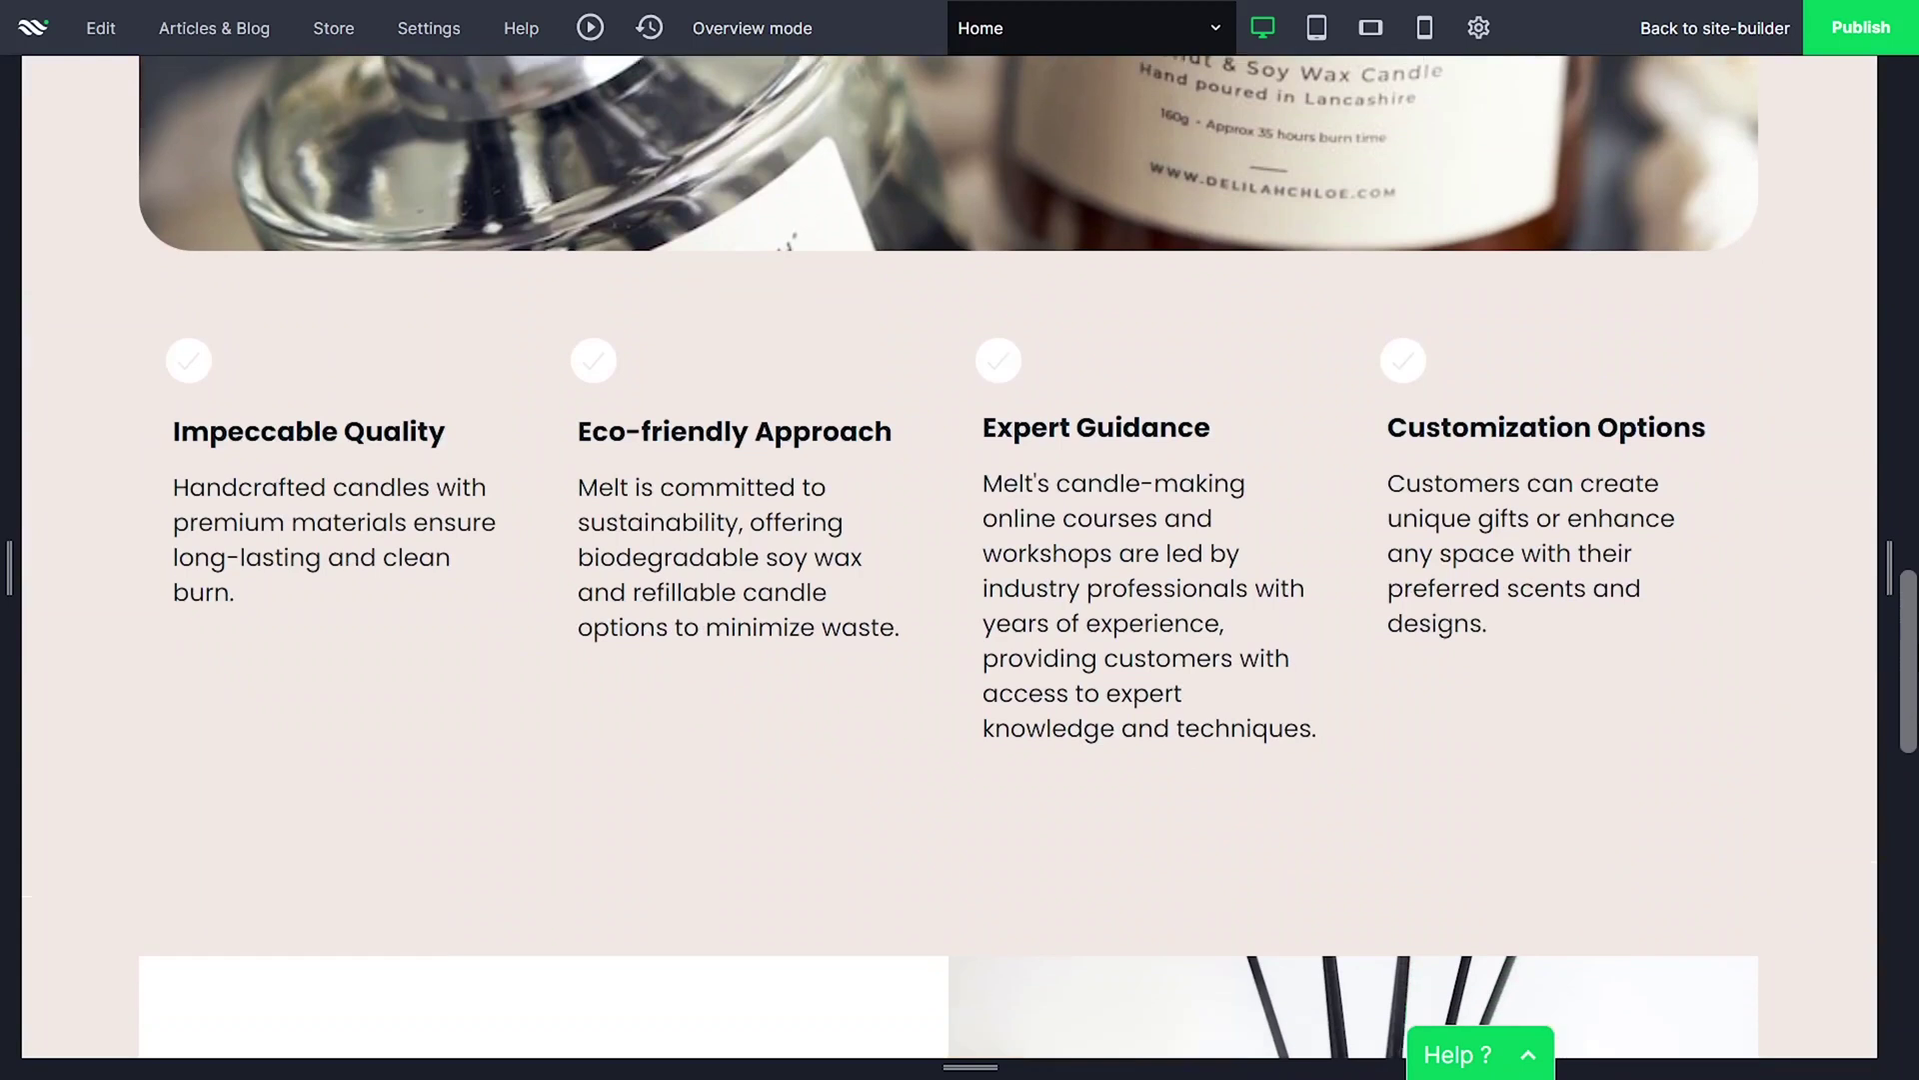
Go from the footer menu to the Offer page and scroll down to its FAQ
scroll(959, 560, "down", 6)
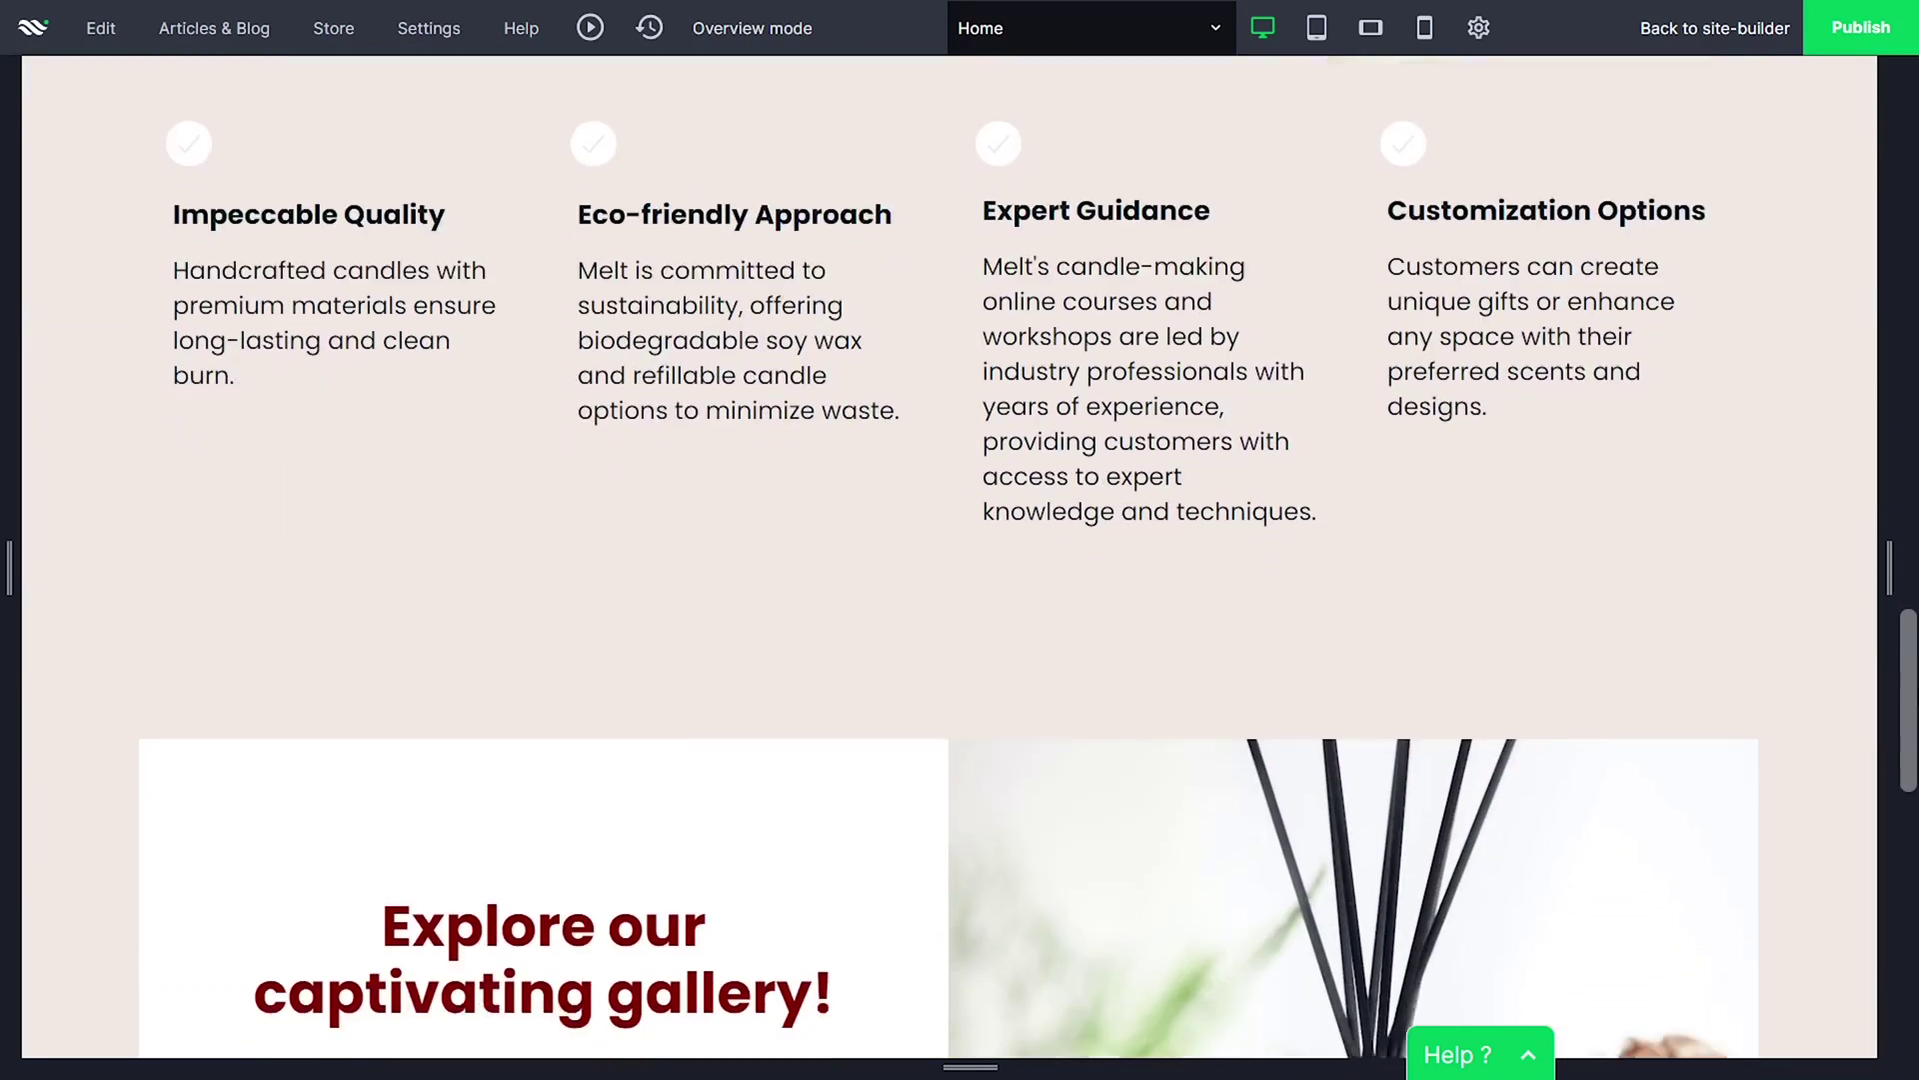
scroll(1911, 915, "down", 7)
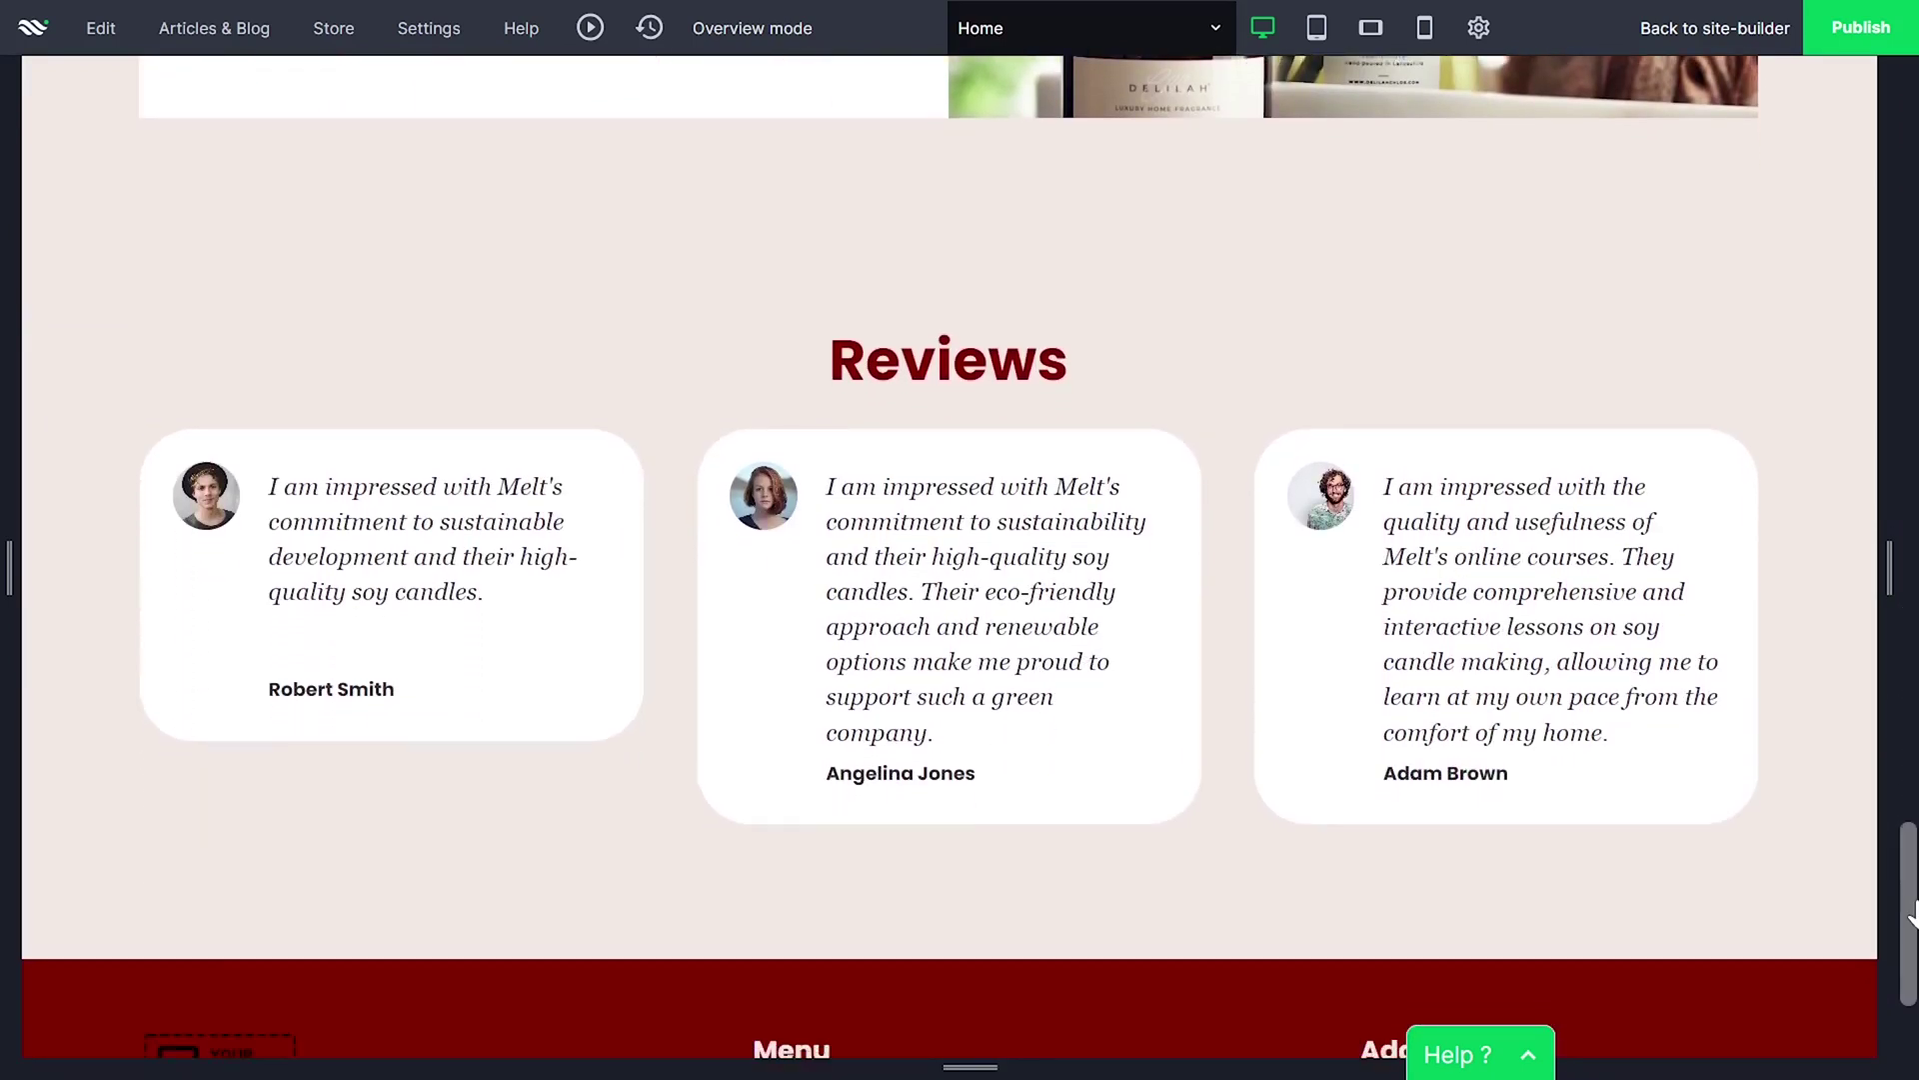
left_click_drag(1911, 915, 1911, 984)
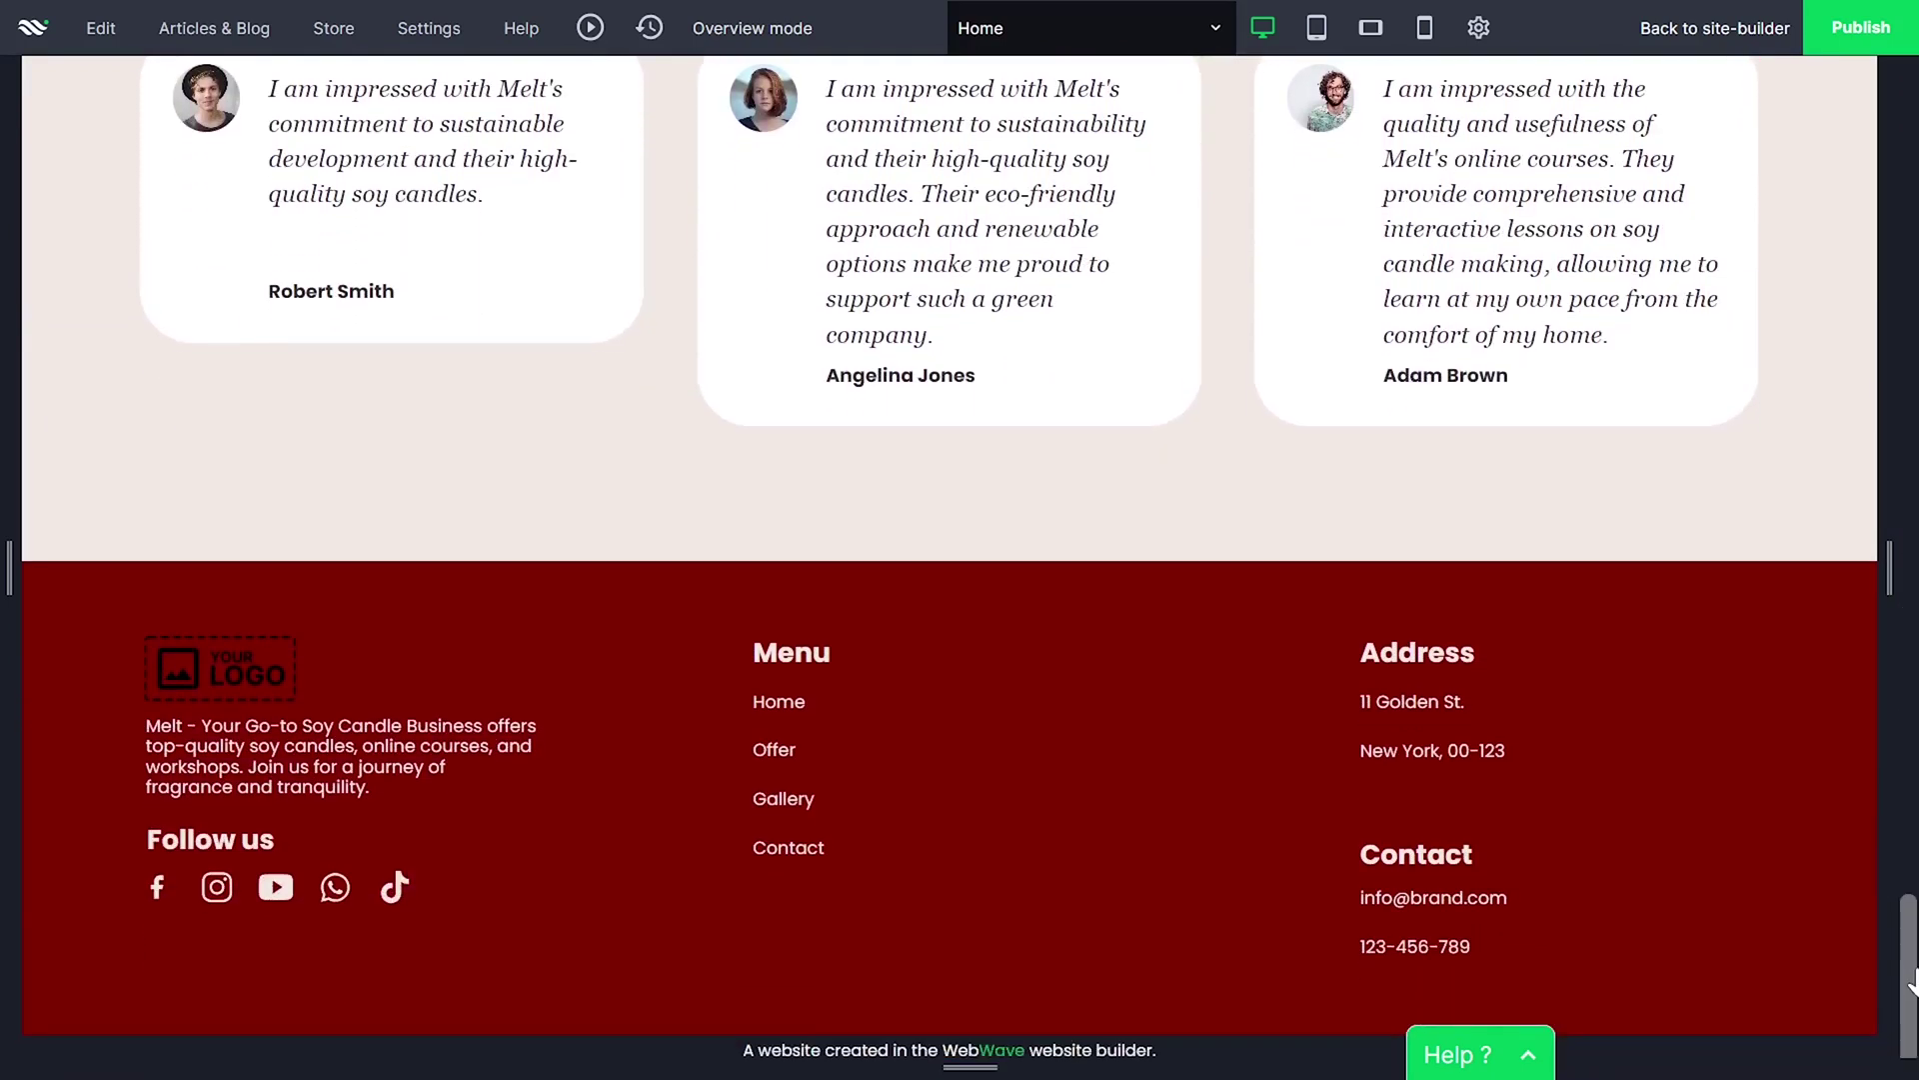
left_click(773, 751)
scroll(1894, 167, "down", 3)
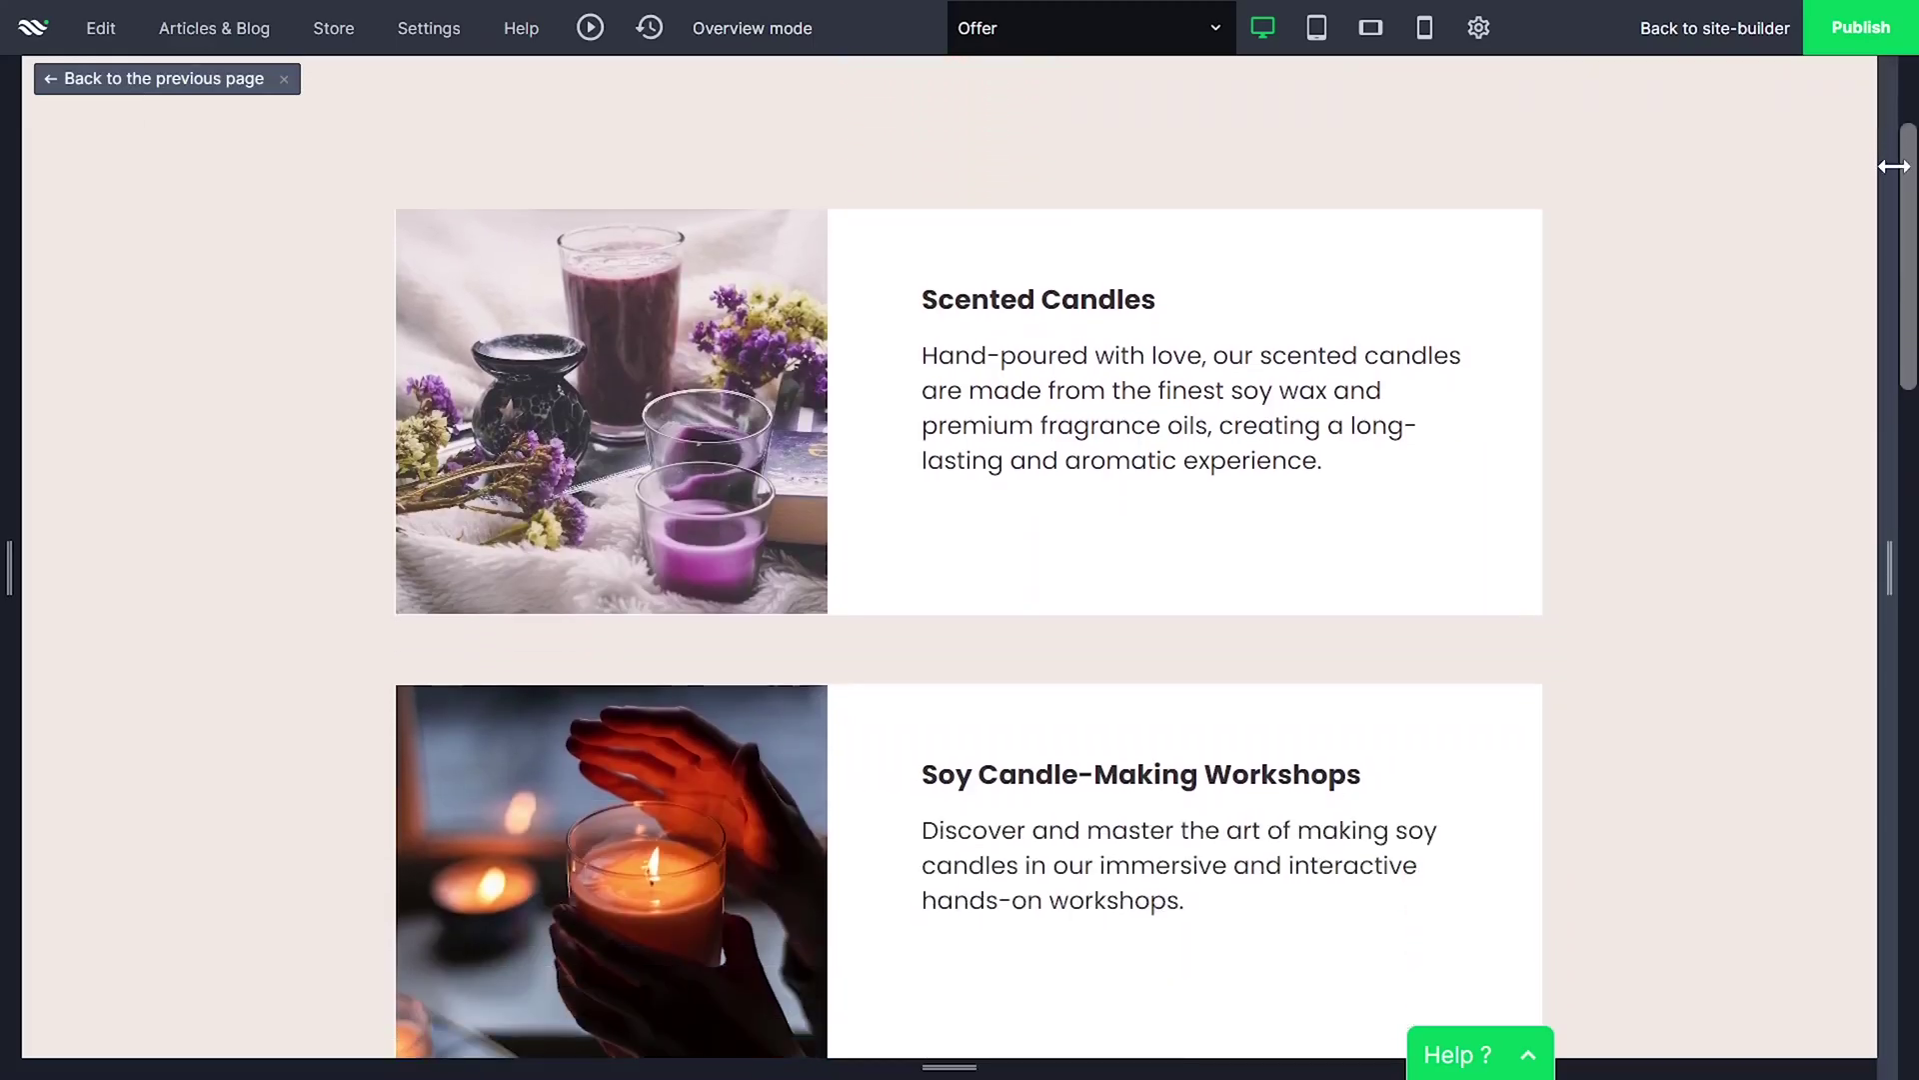
scroll(1894, 167, "down", 3)
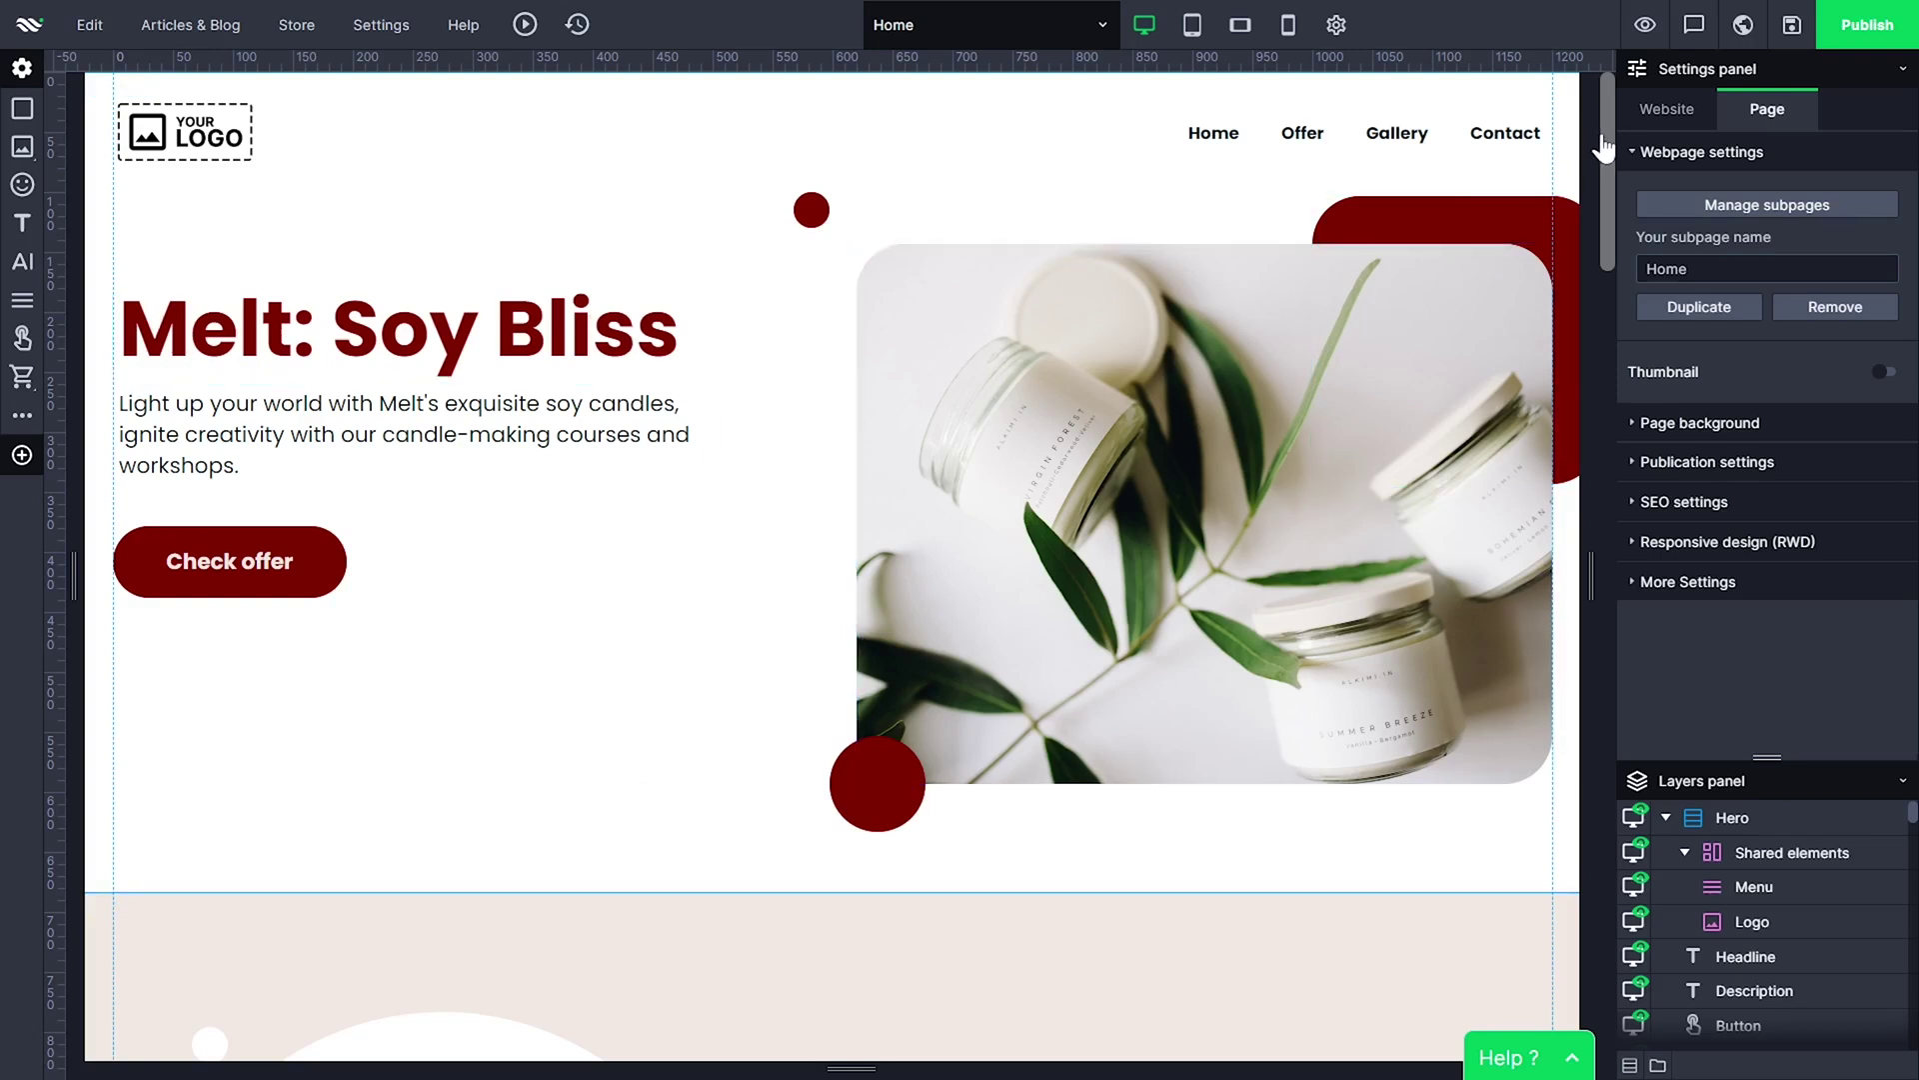
Open the H1 text style from the website-wide Text styles settings
left_click_drag(1606, 150, 1644, 126)
left_click(1662, 115)
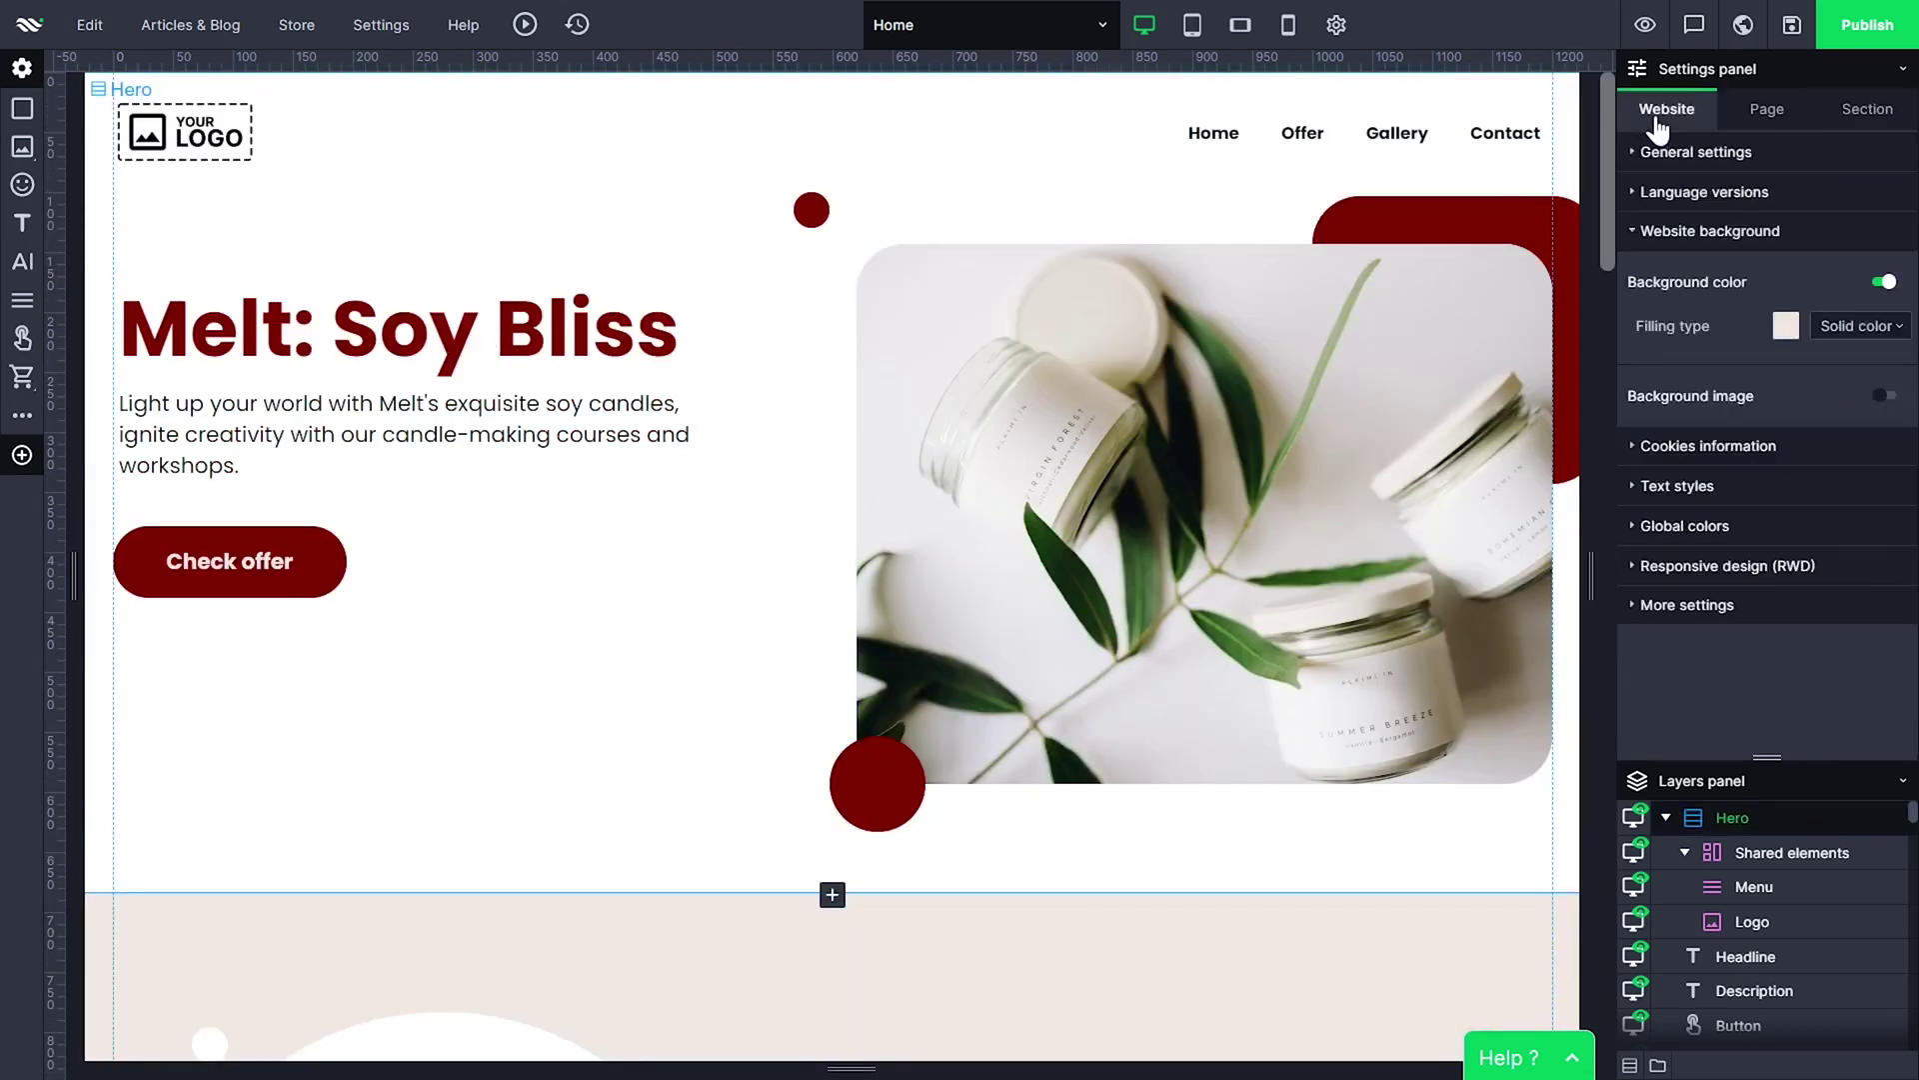
left_click(1634, 492)
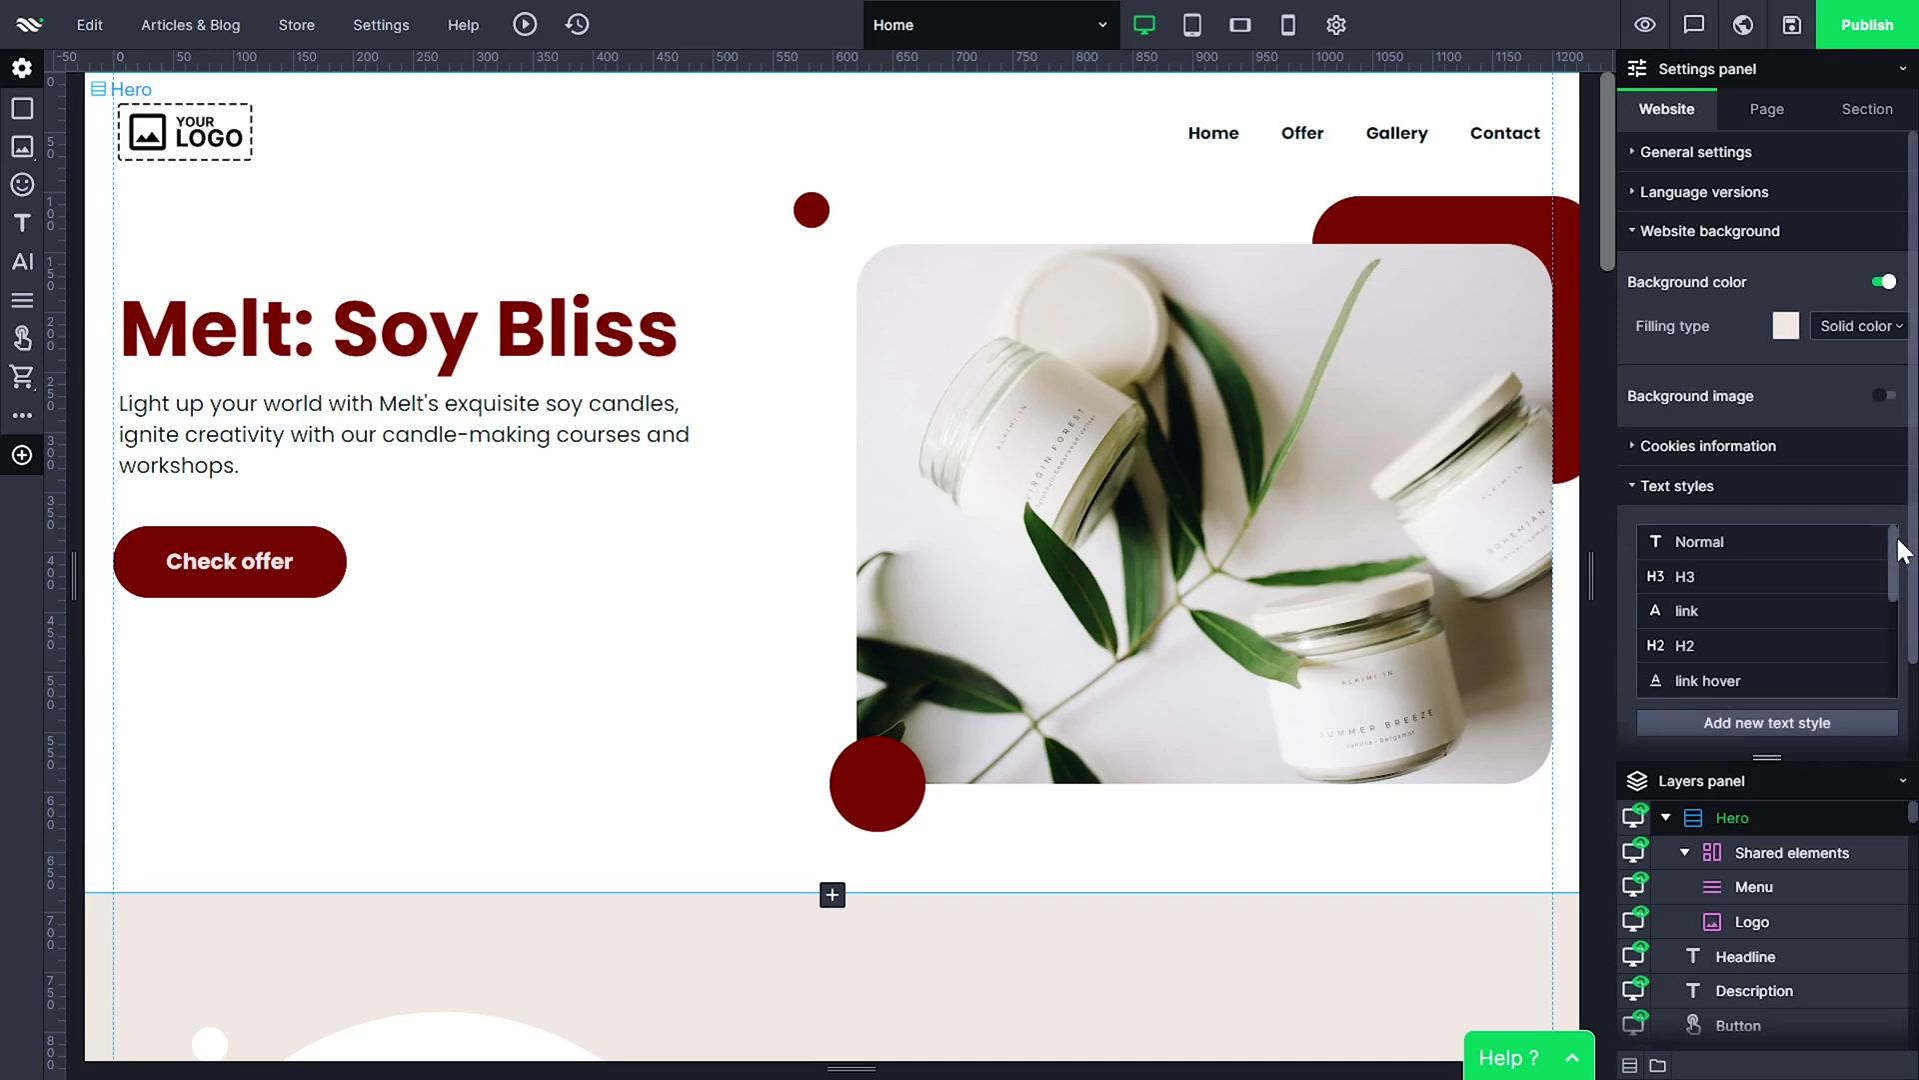
left_click_drag(1900, 552, 1902, 645)
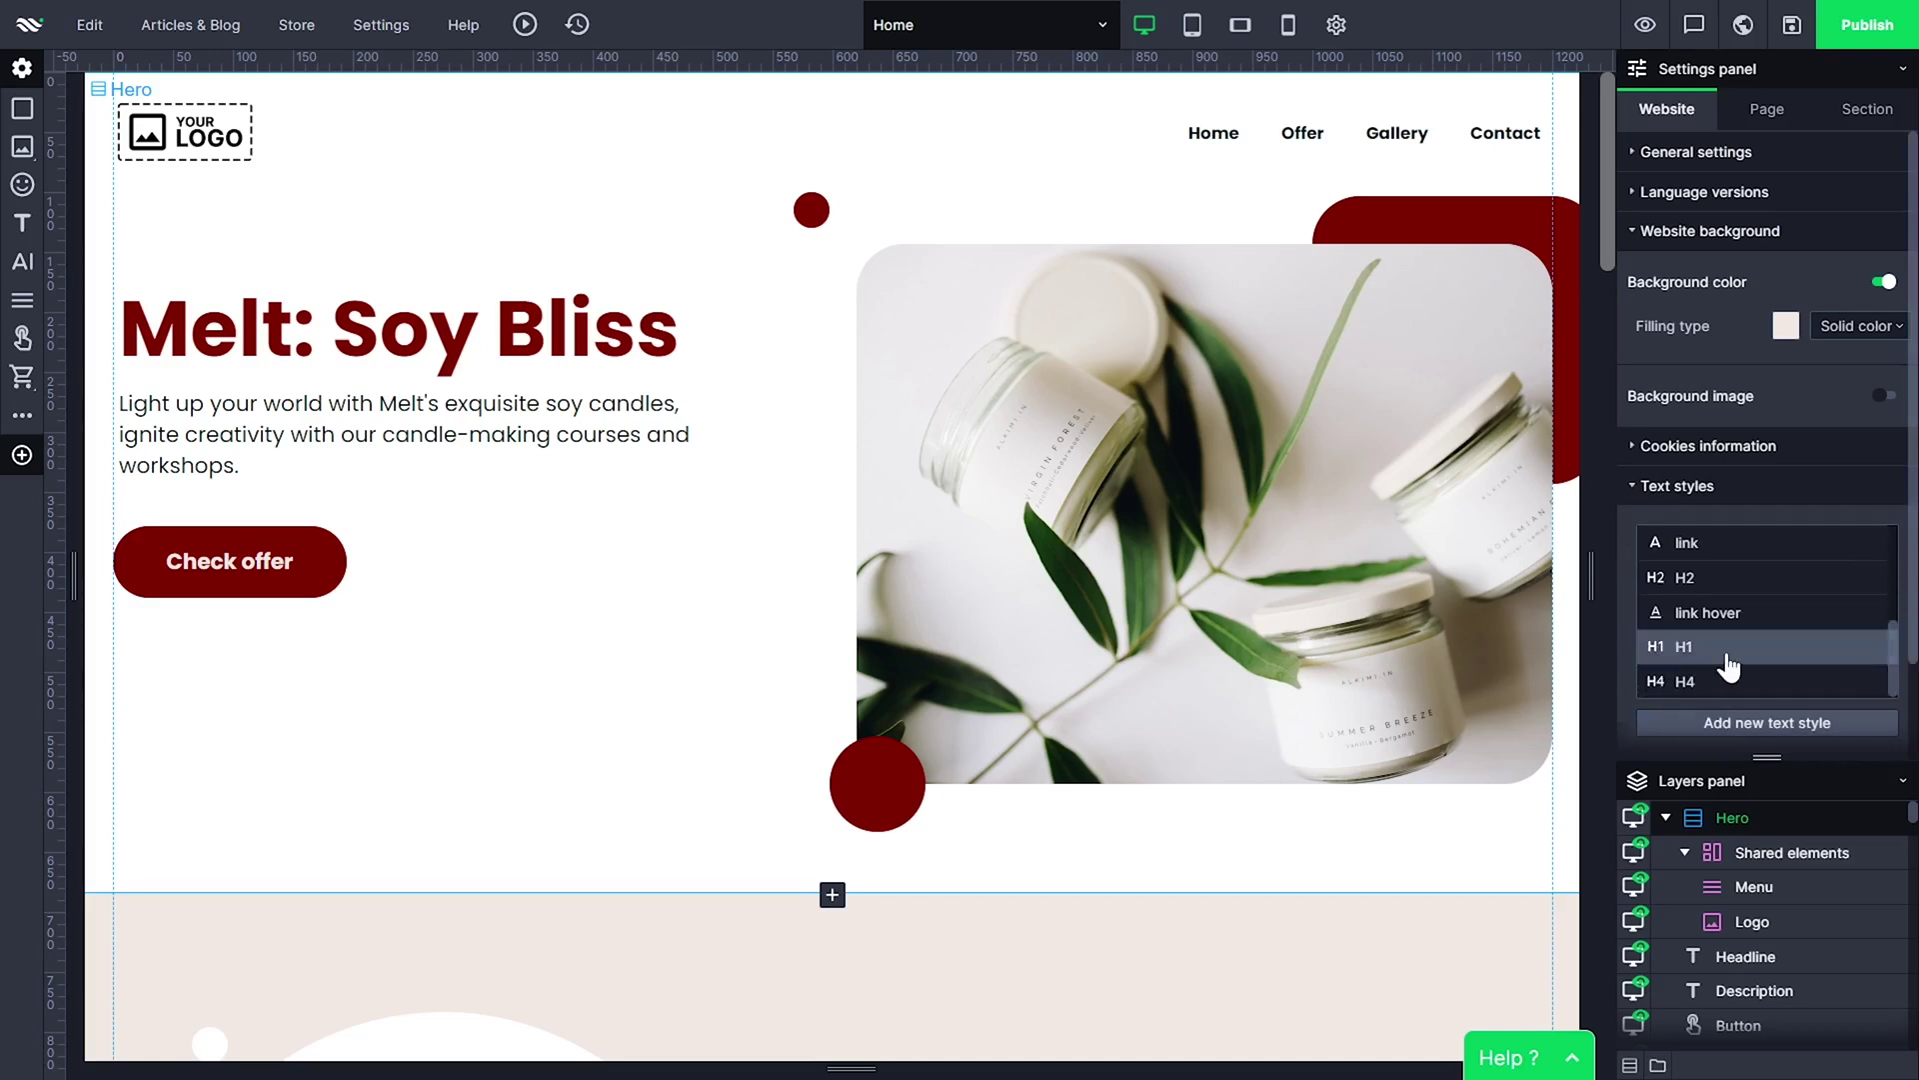
left_click(1729, 660)
Try Abril Fatface Regular and Lucida Console for H1, then choose Add font +
left_click(650, 162)
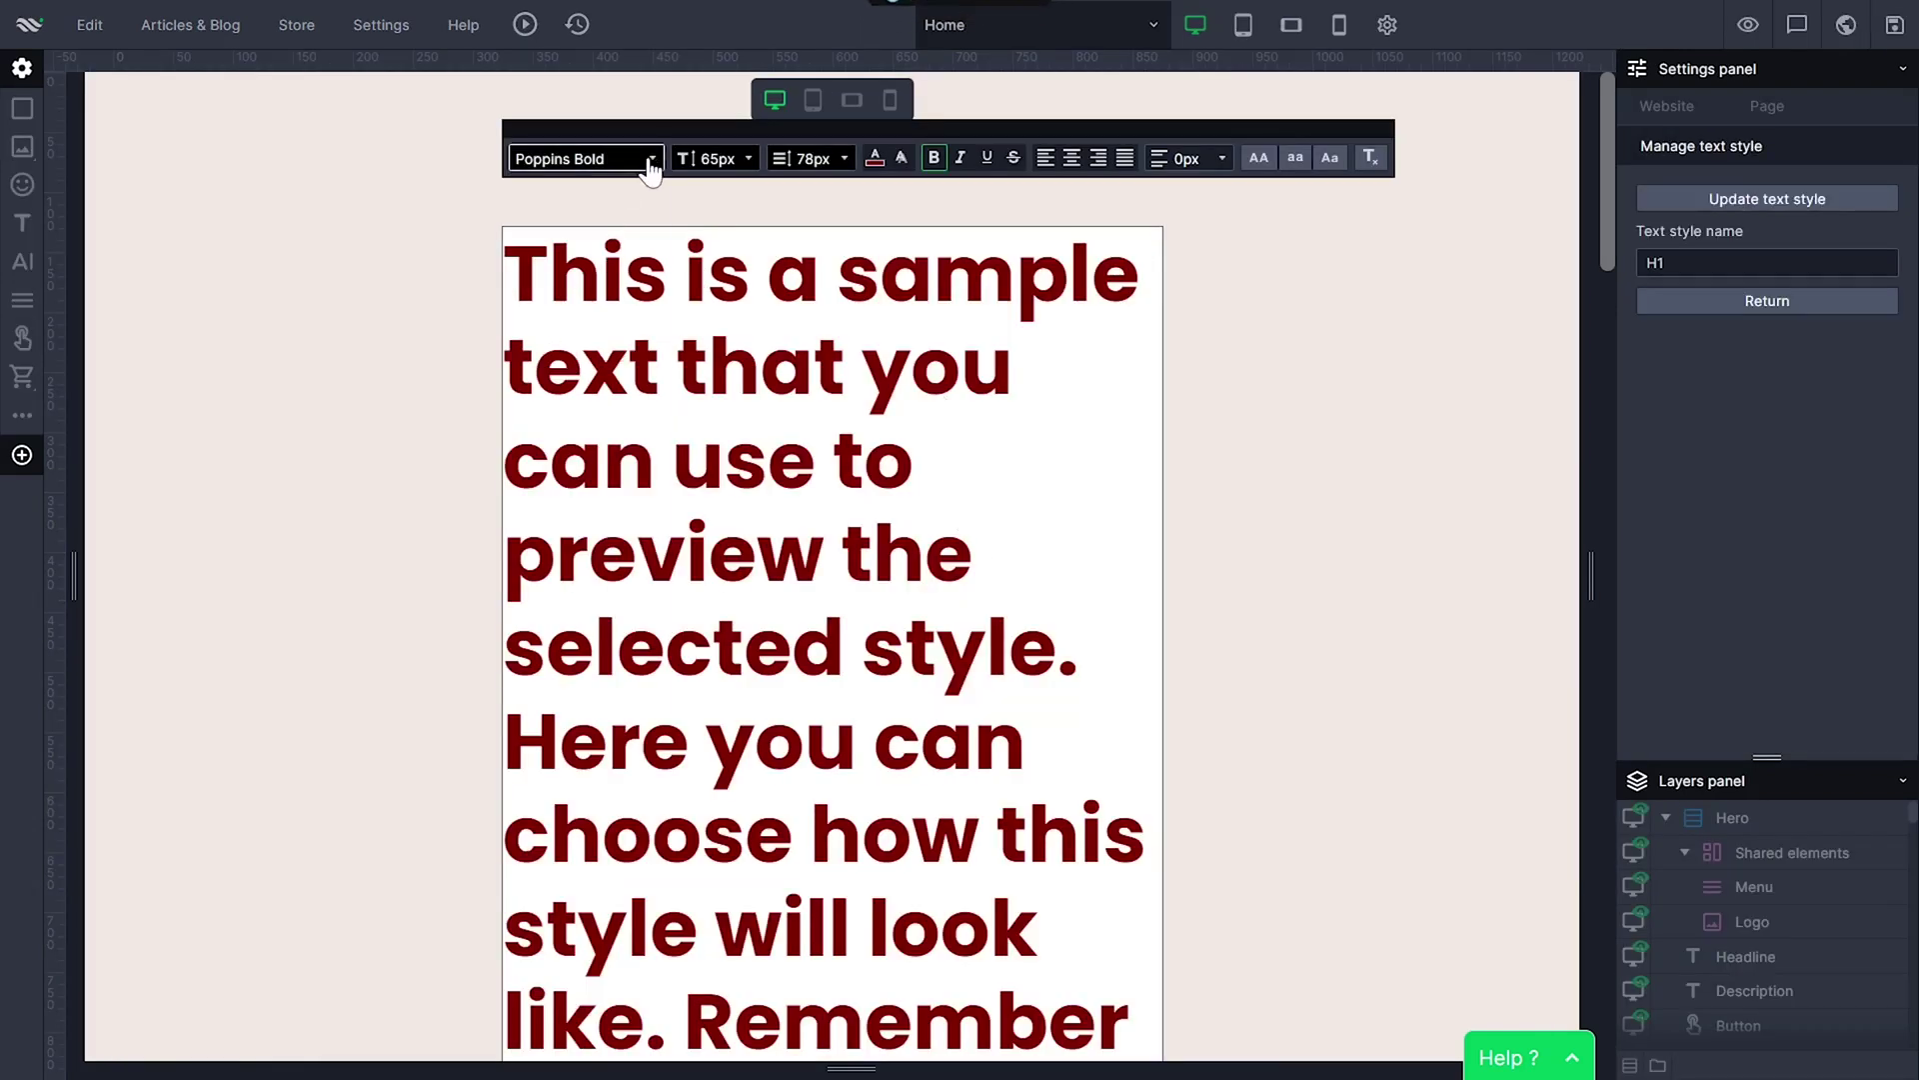
left_click(590, 452)
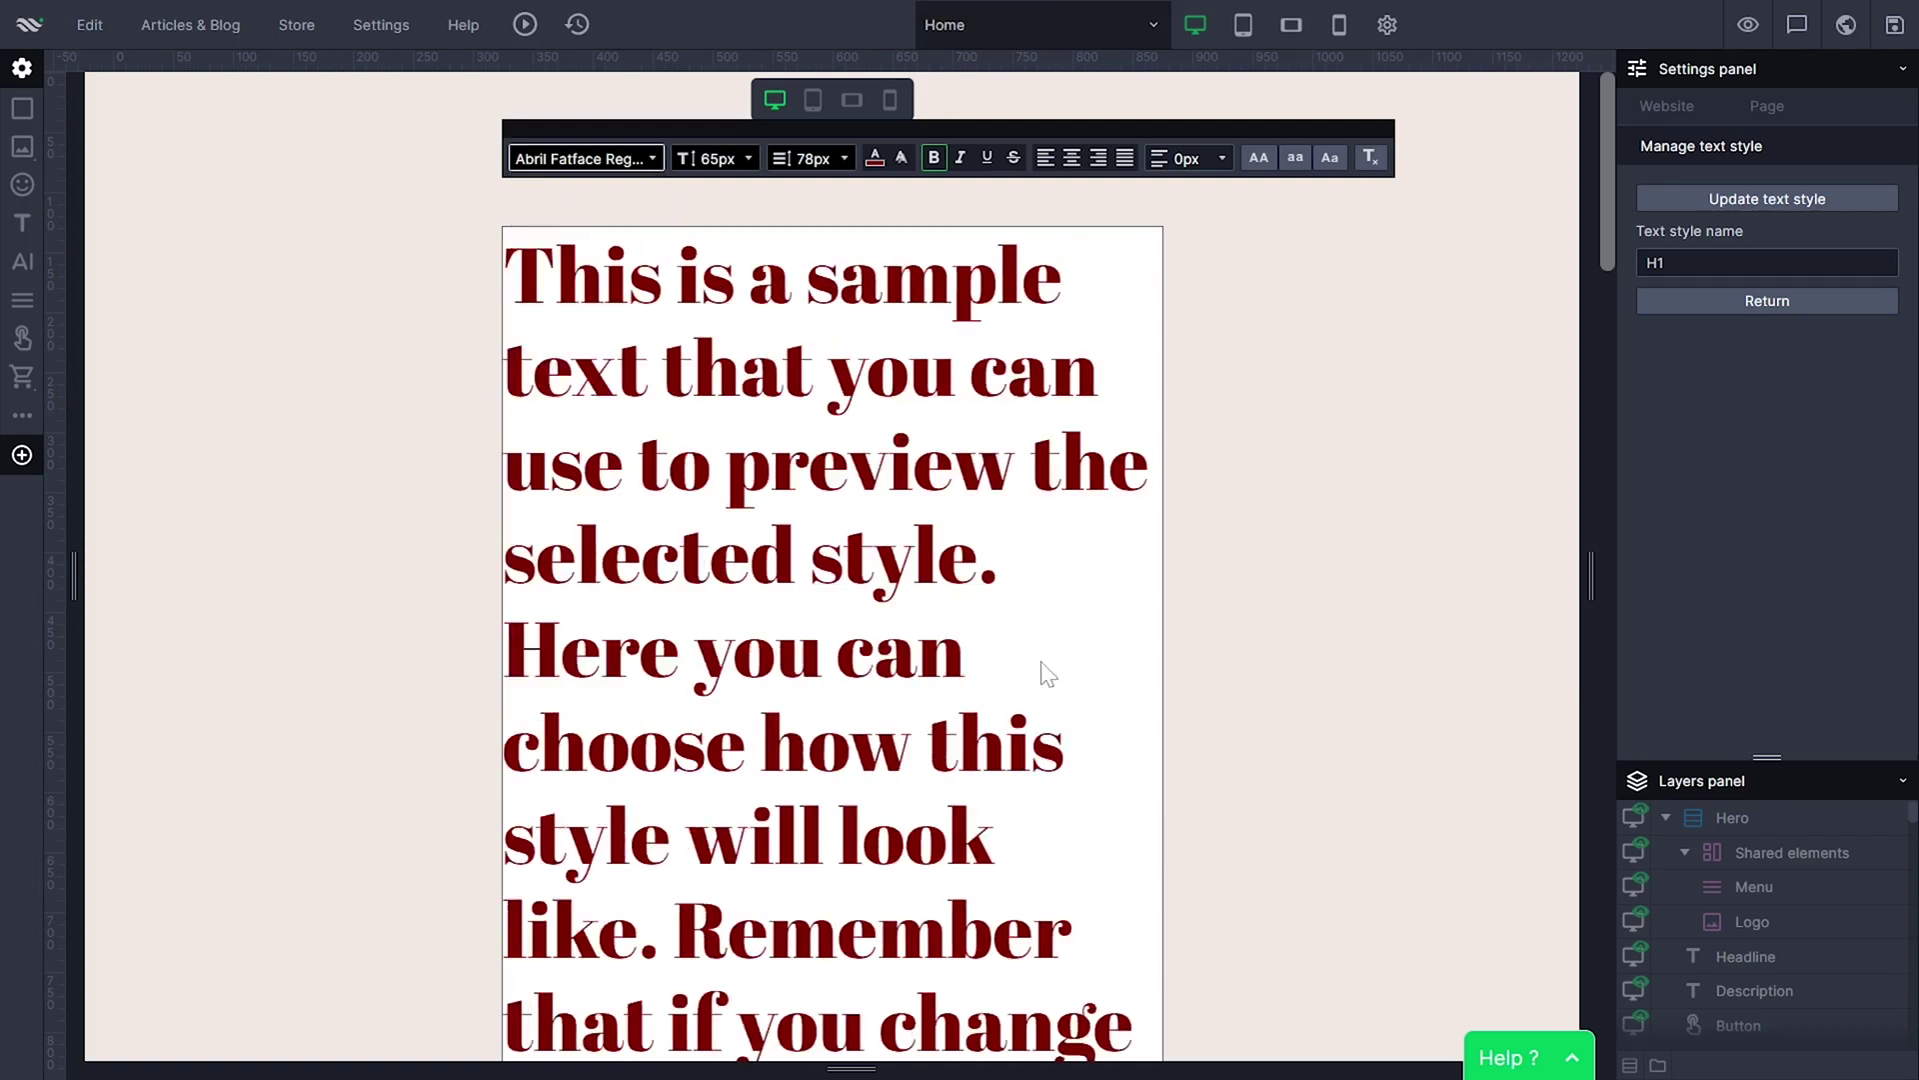
left_click(652, 158)
left_click(650, 580)
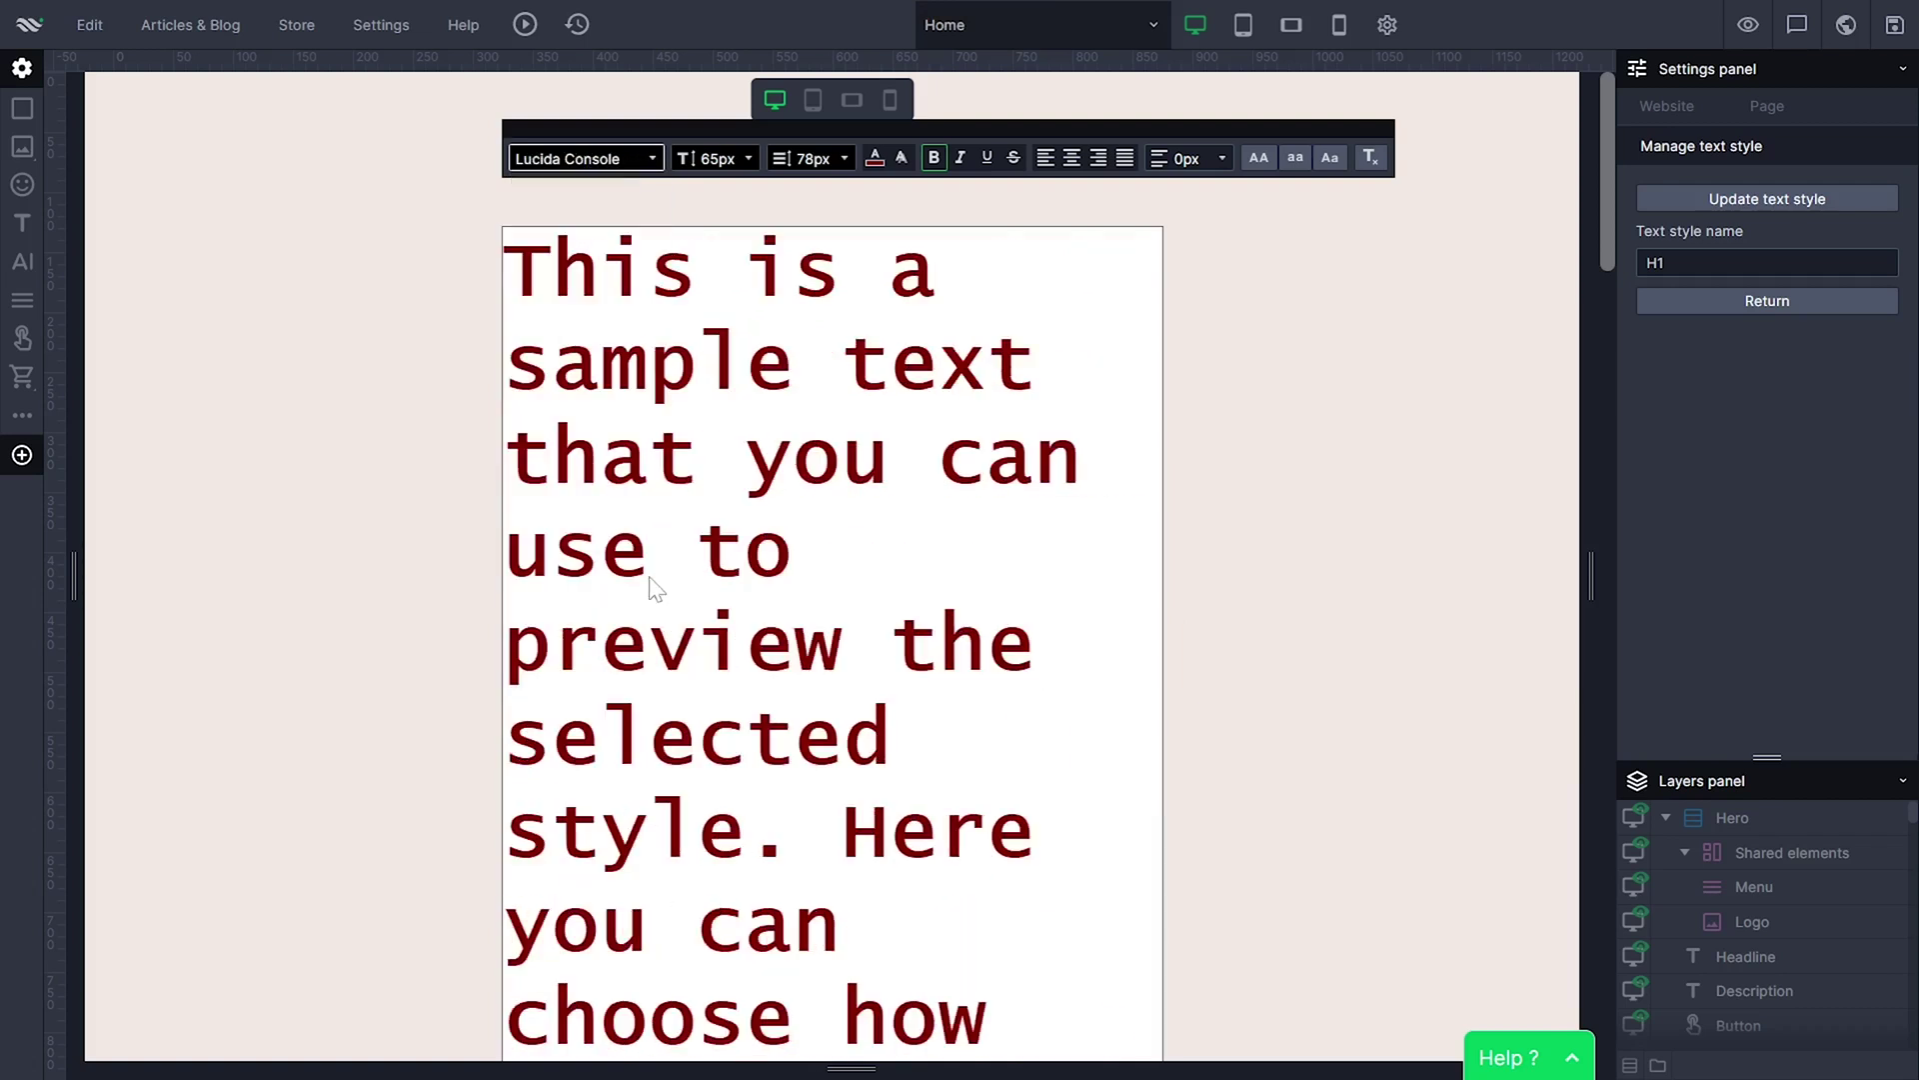
left_click(660, 160)
scroll(608, 672, "down", 5)
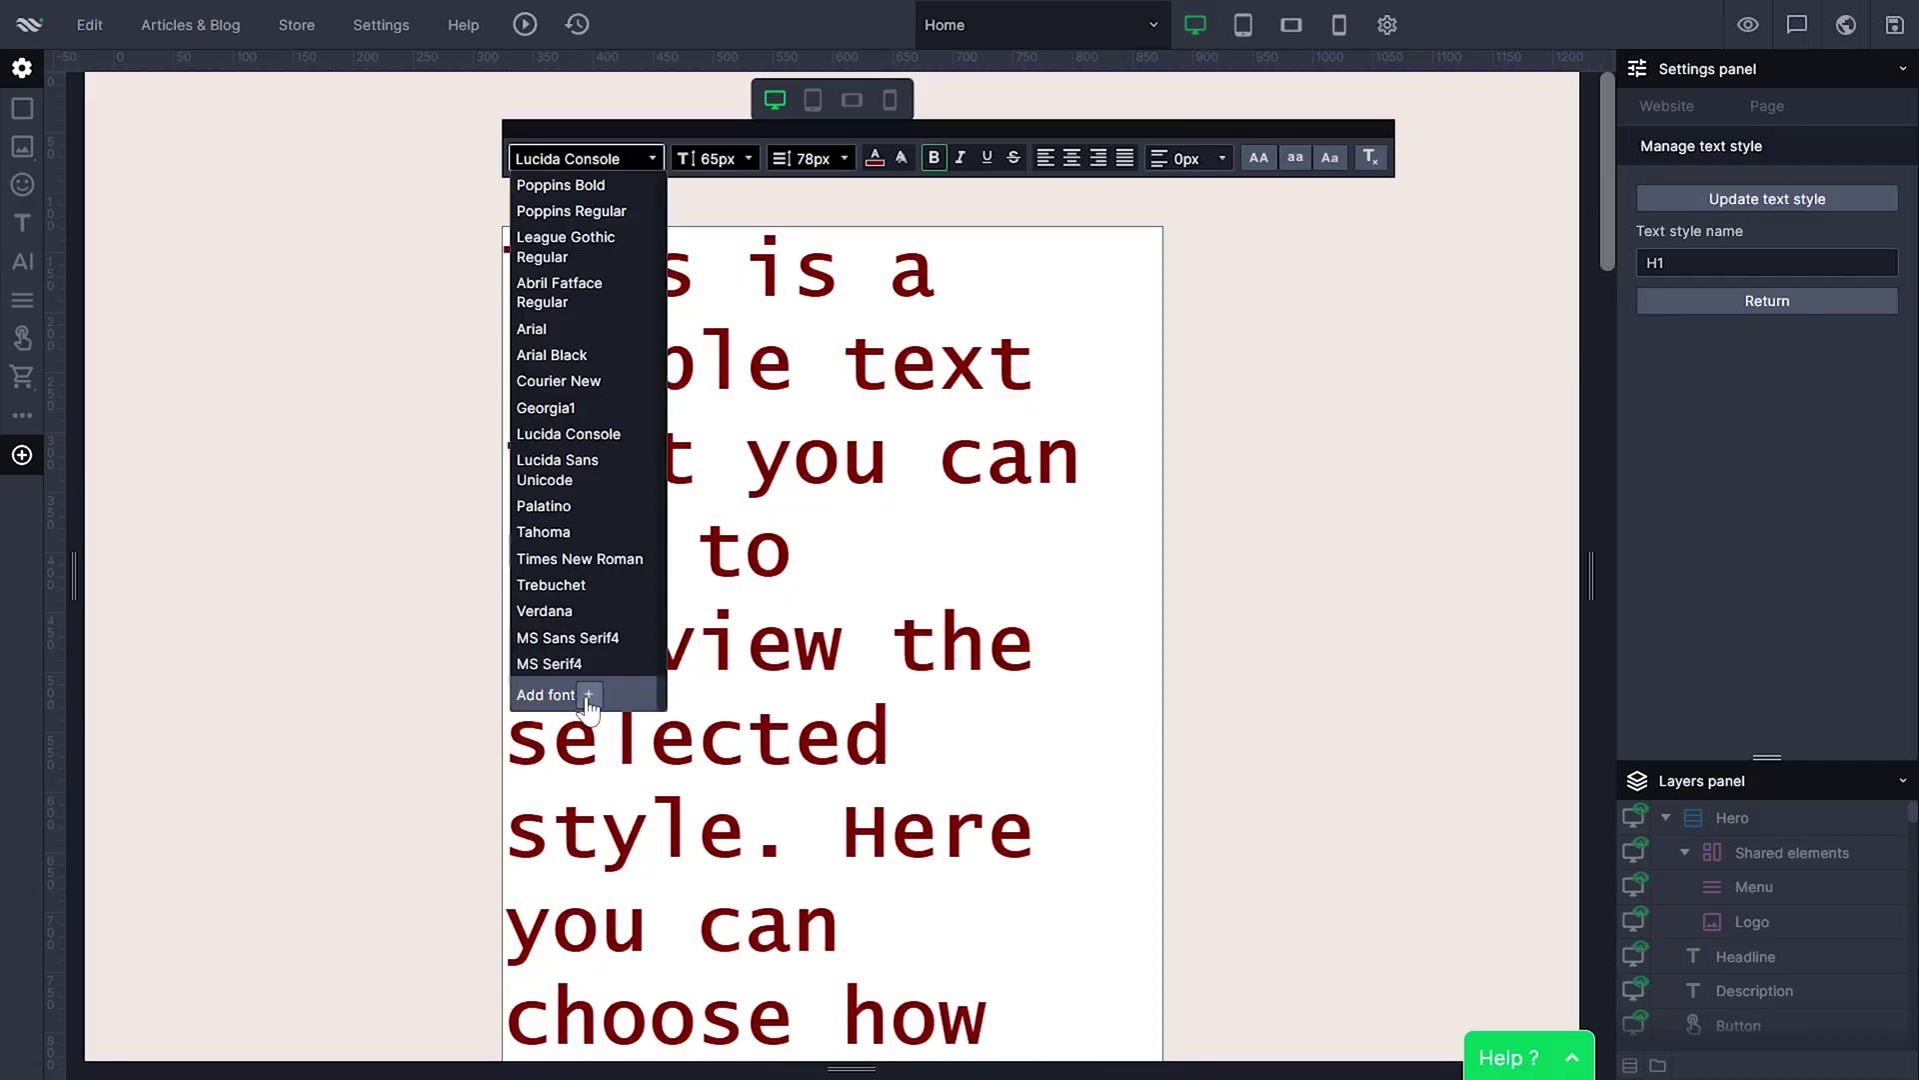
left_click(589, 699)
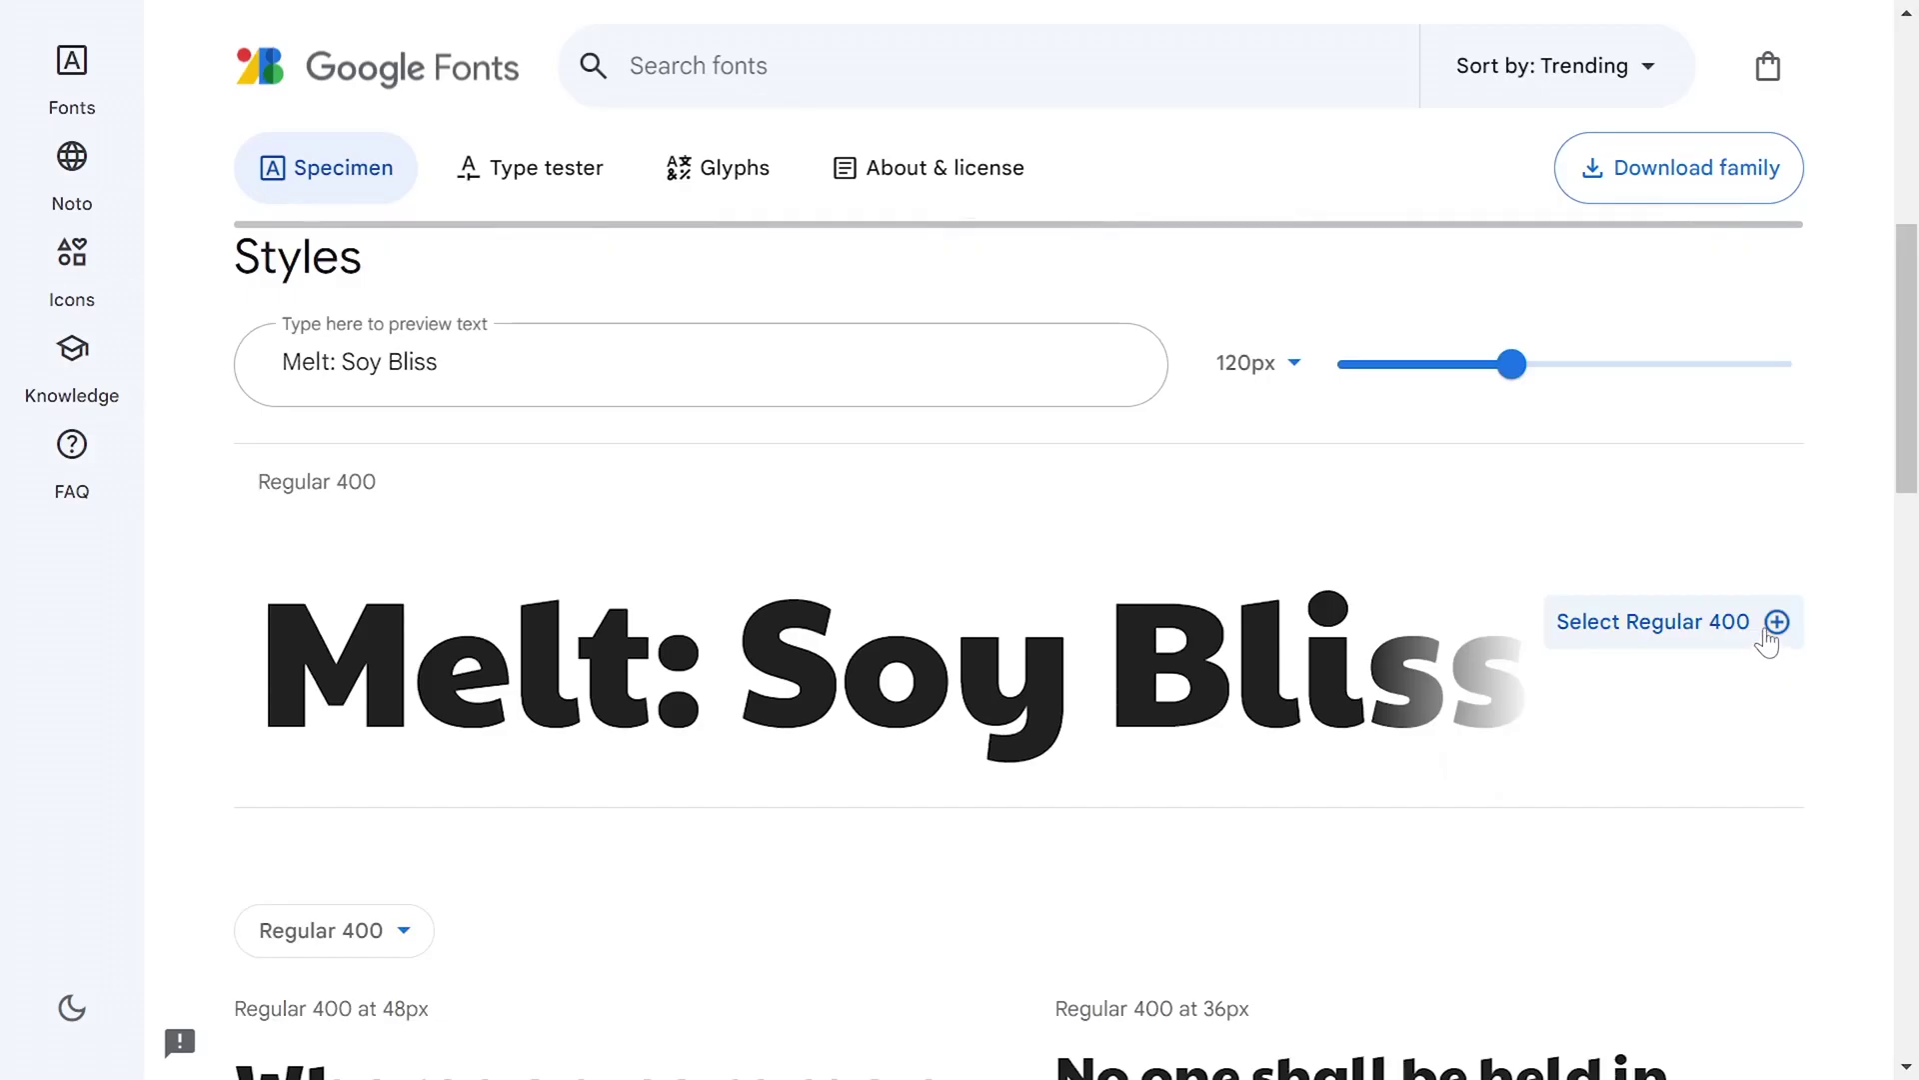
Select Paytone One Regular 400 on Google Fonts and copy its embed code
left_click(1770, 635)
left_click(1761, 62)
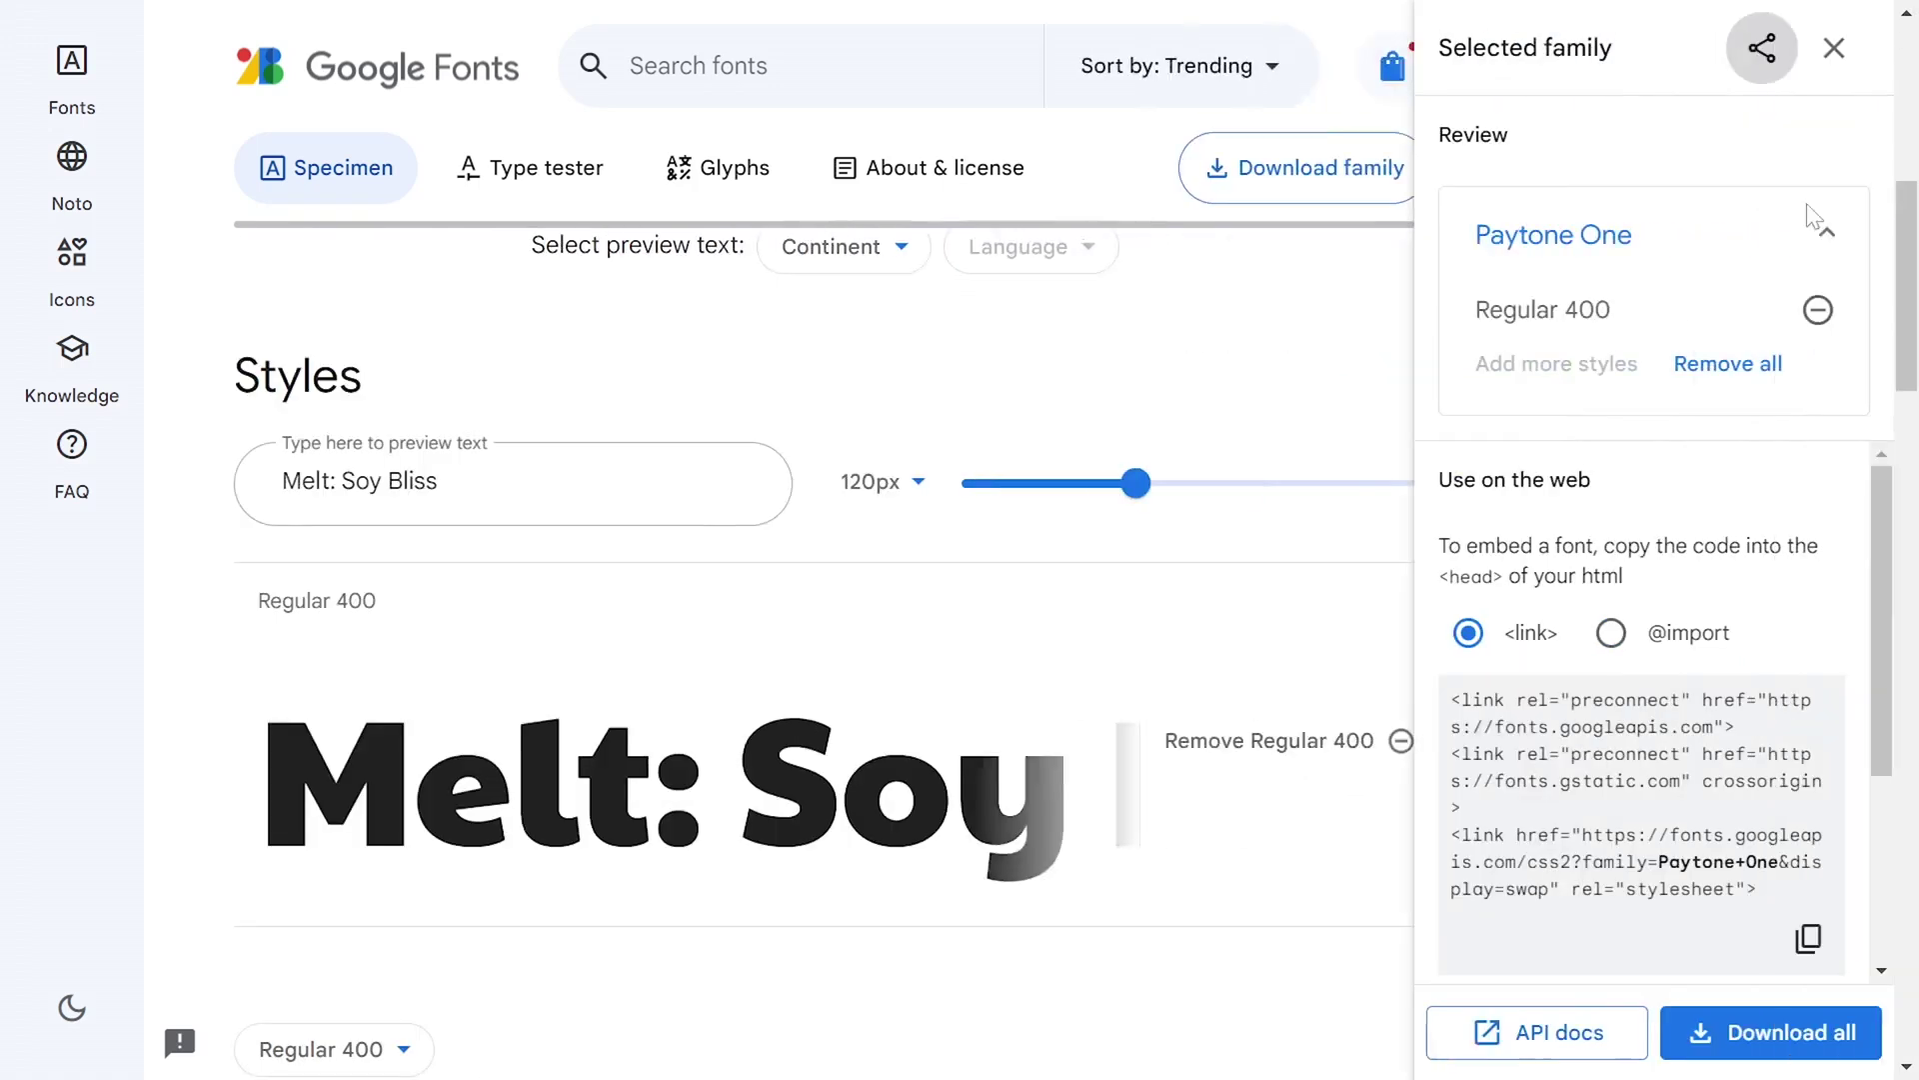
scroll(1728, 513, "down", 1)
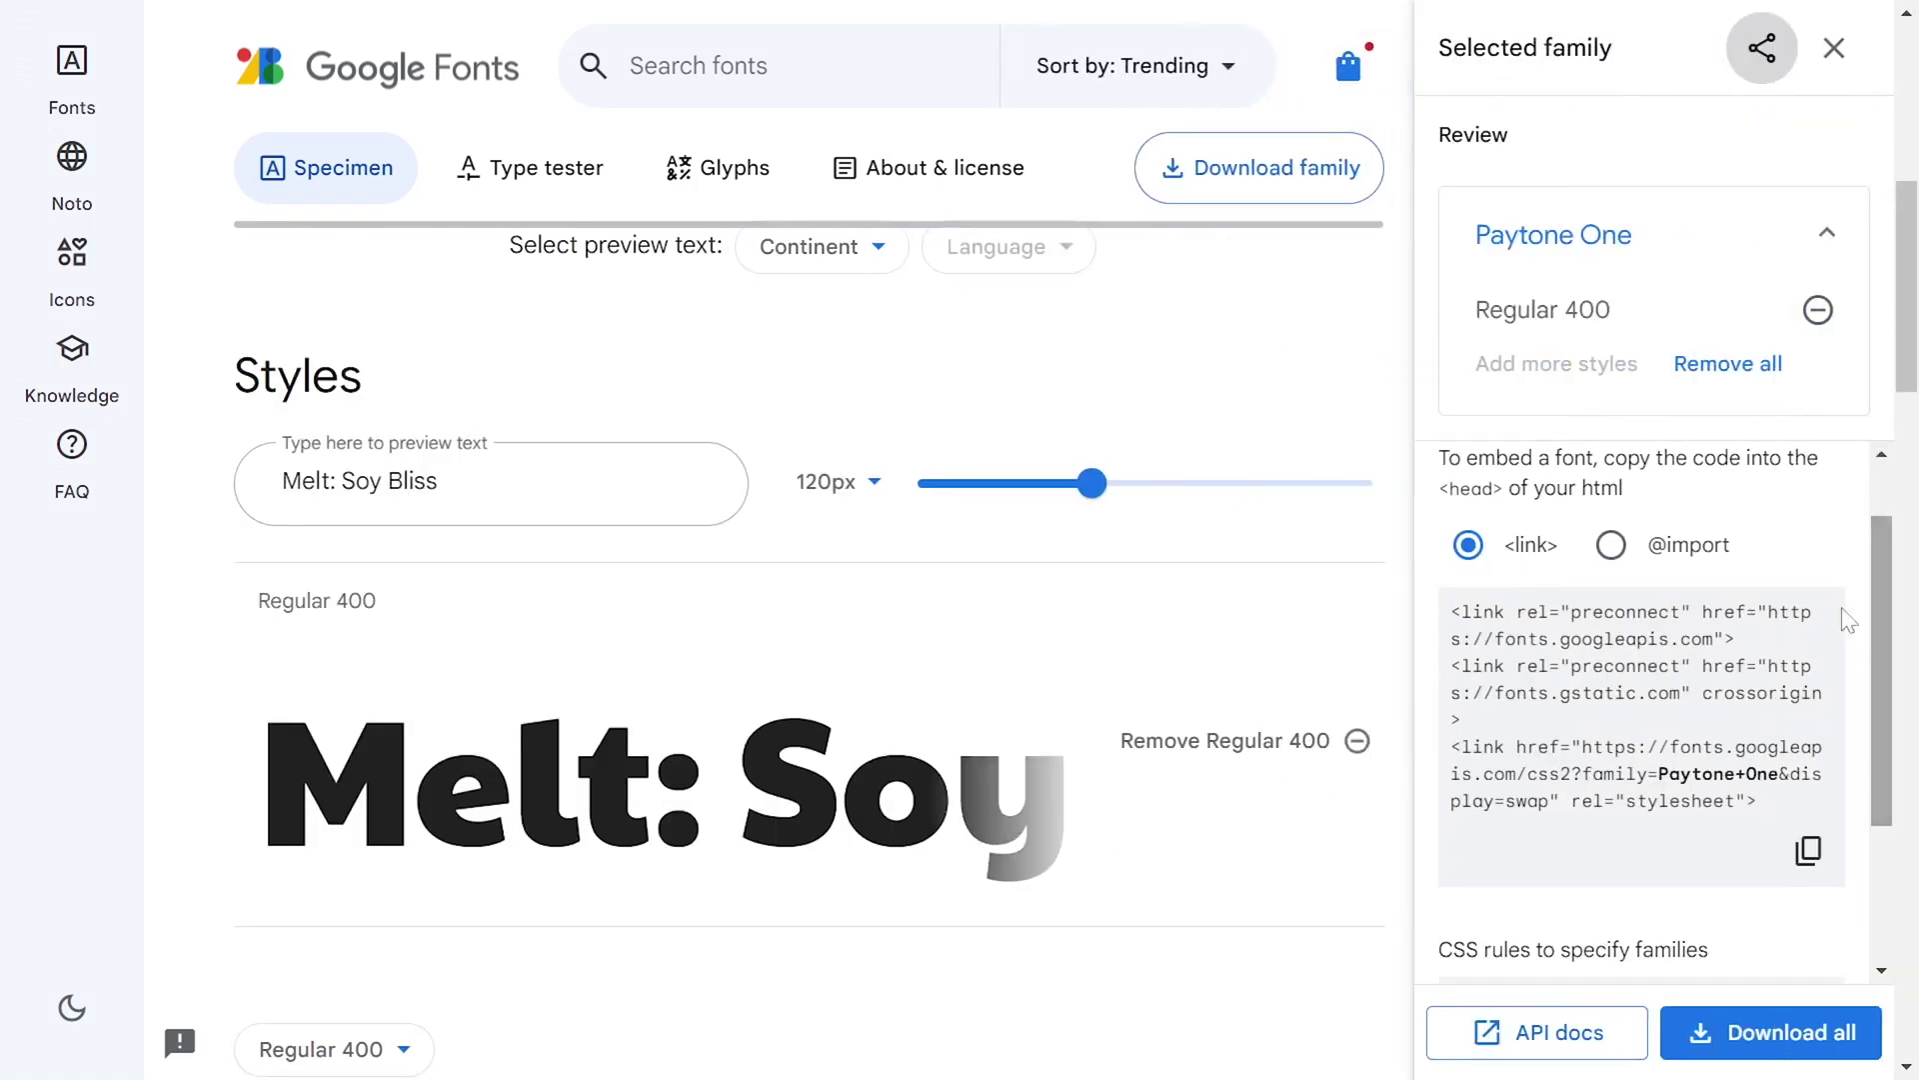
Paste the Paytone One embed code, add the font, and return from H1 style editing
left_click(1811, 855)
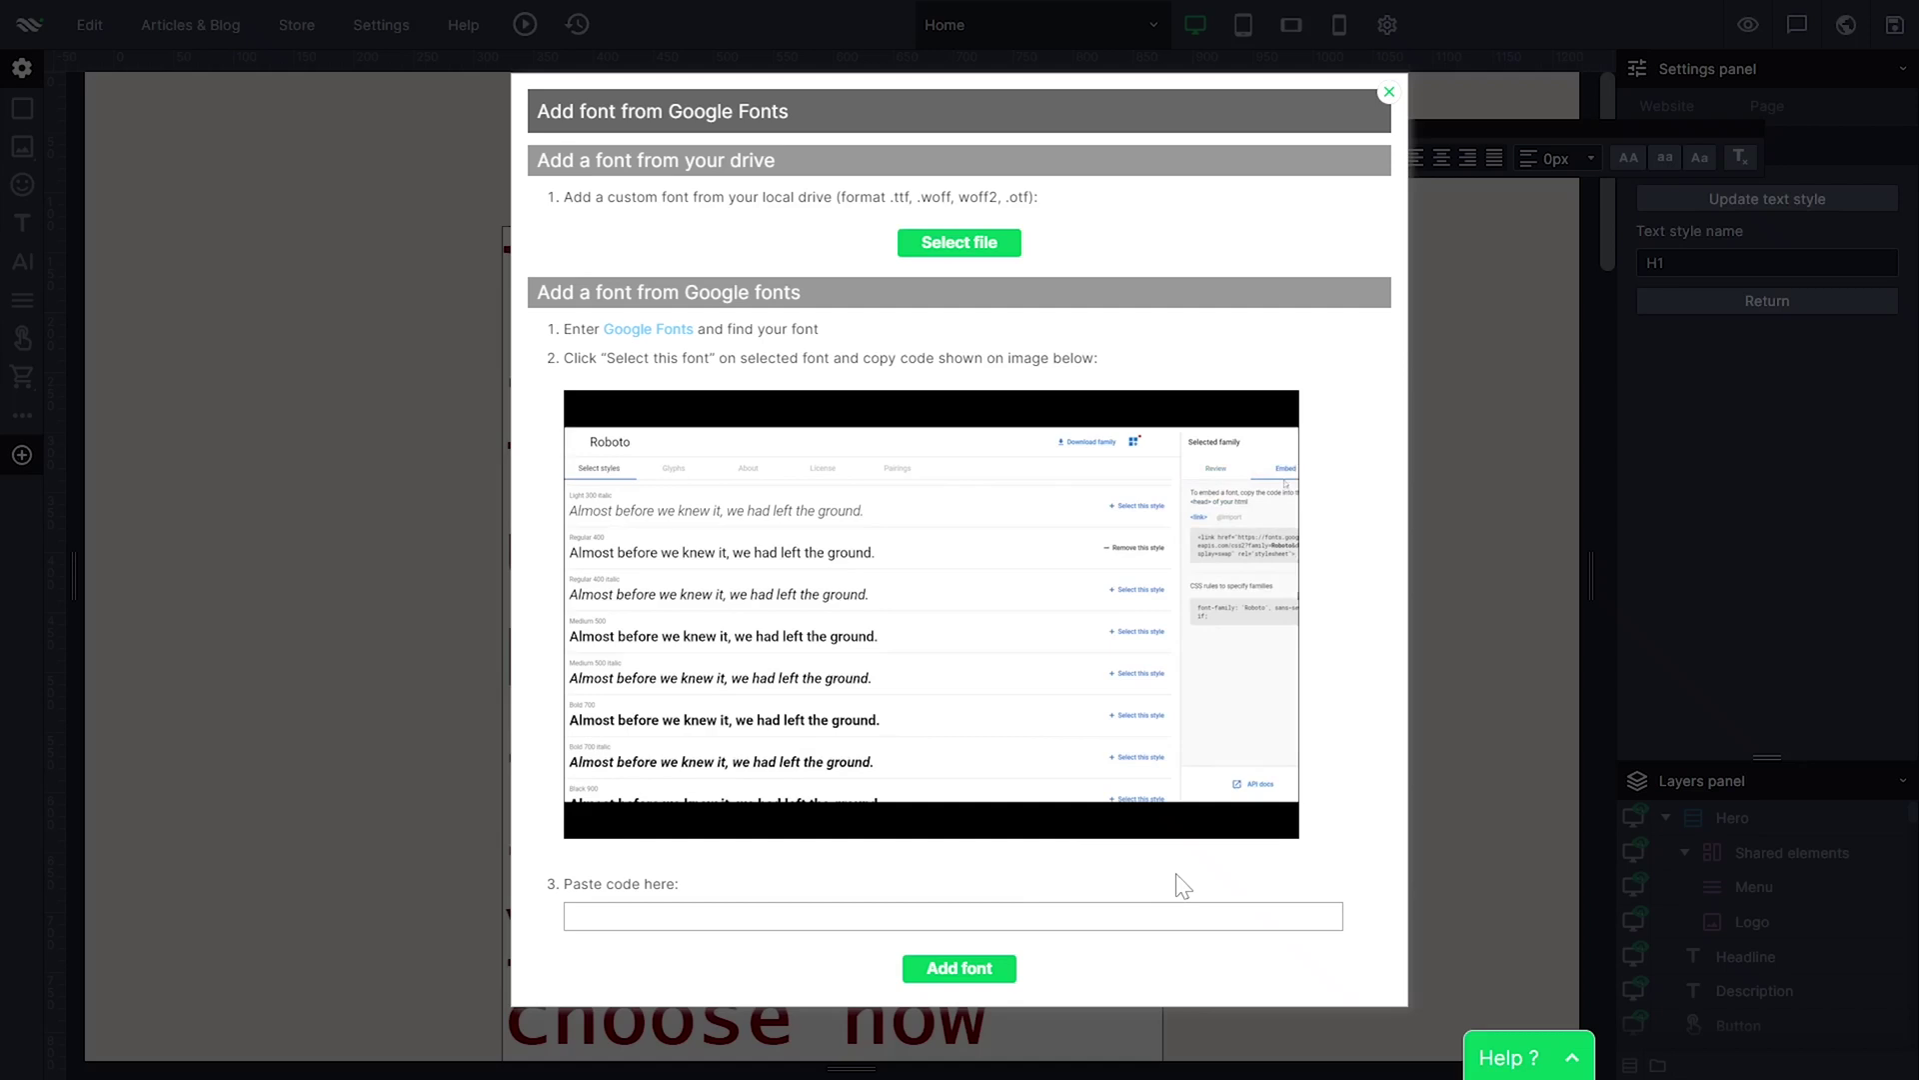
type("<link rel=\"preconnect\" href=\"https://fonts.googleapis.com\"> <link rel=\"preconnect\" href=\"https://fonts.gstatic.com\" crossorigin> <link href=\"https://fonts.googleapis.com/css2?family=Paytone+One&display=swap\" rel=\"stylesheet\">")
left_click(960, 968)
left_click(1759, 199)
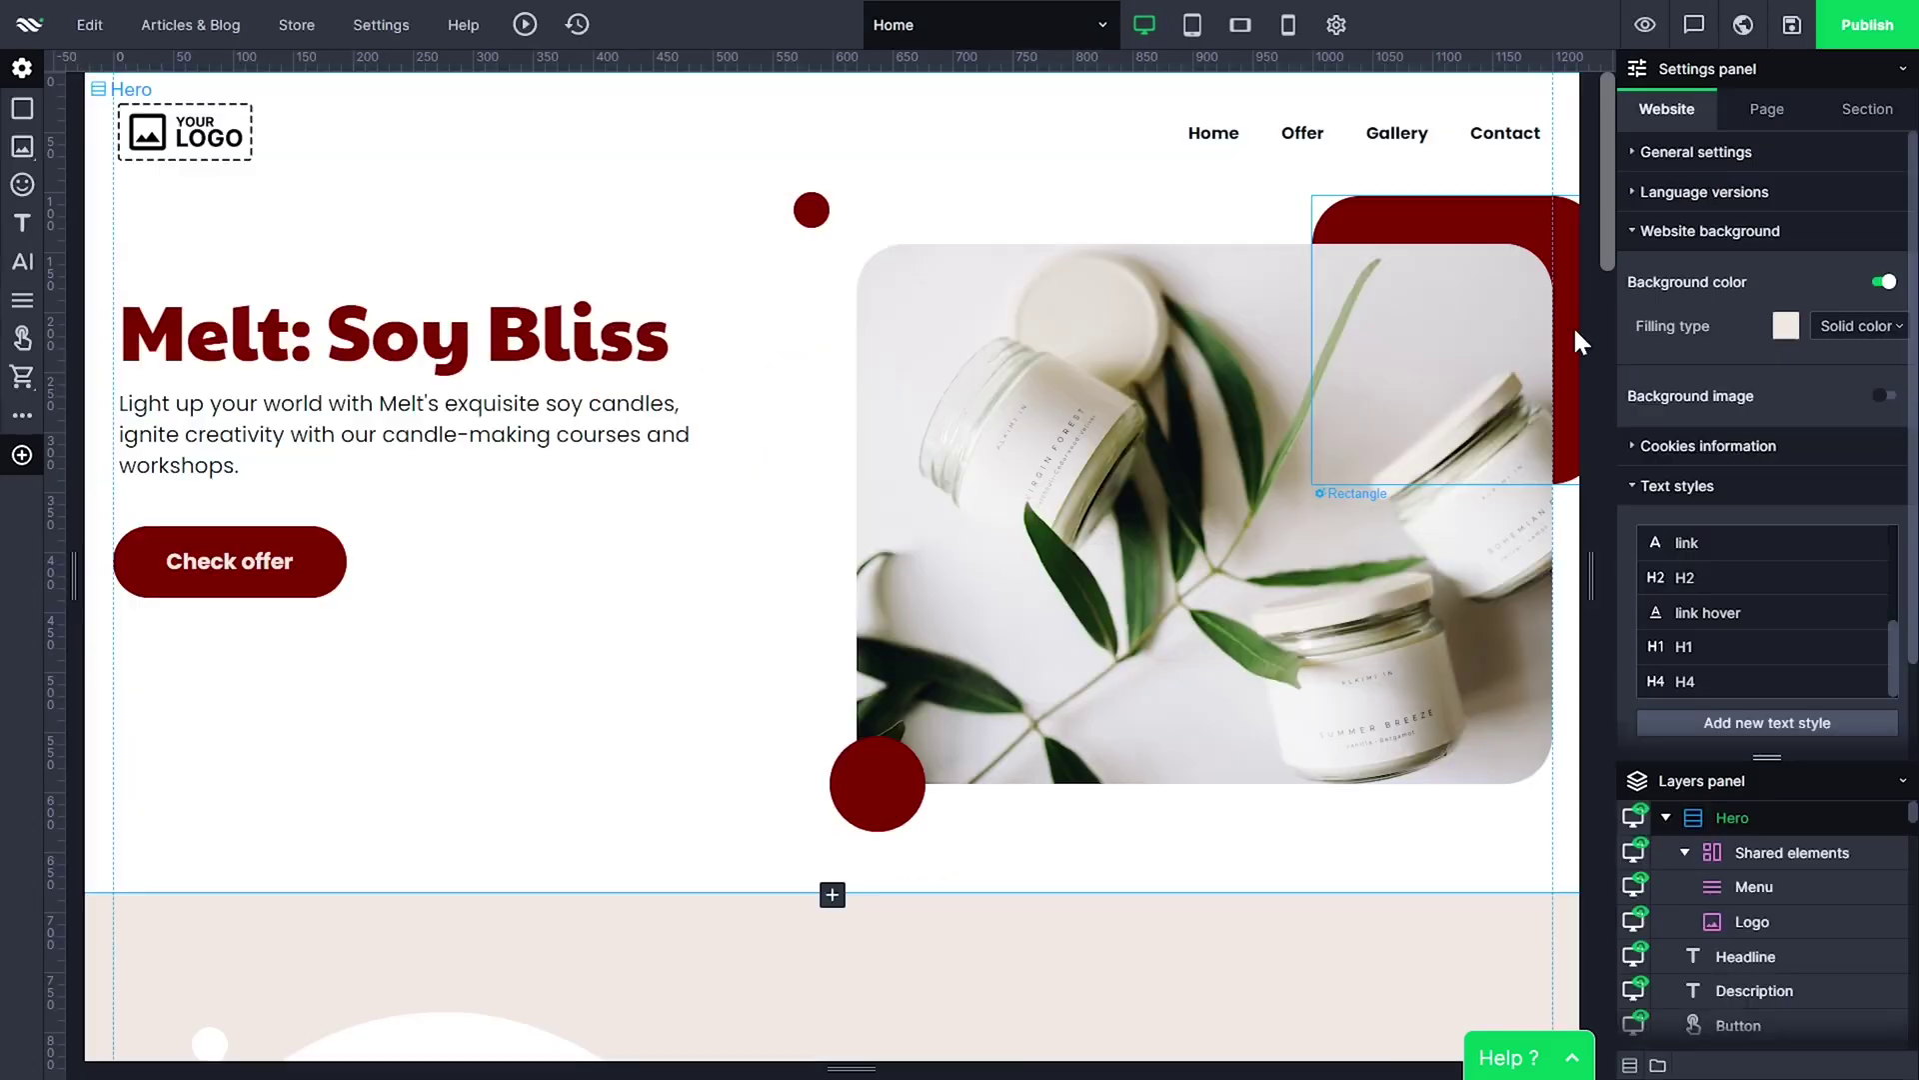
left_click_drag(1611, 150, 1617, 408)
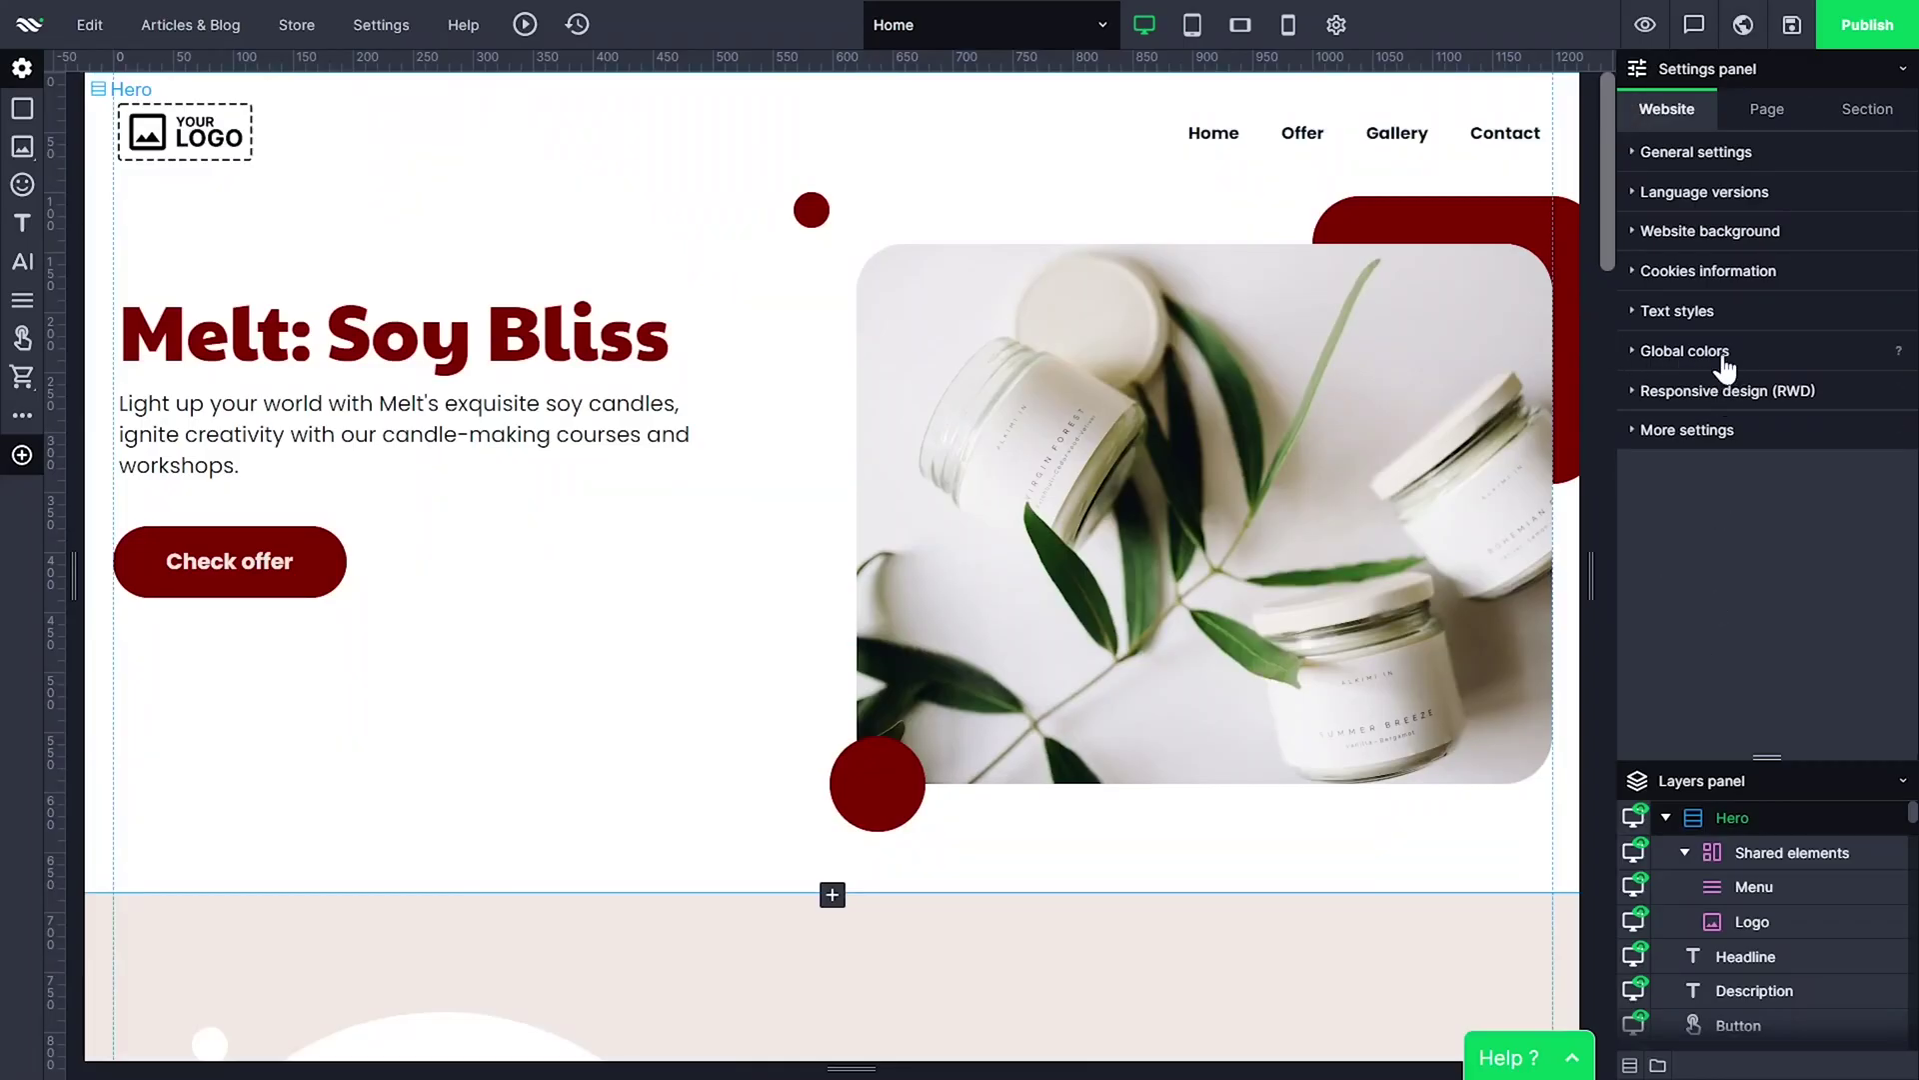
Adjust the Brand global colour, then sample a leaf to make it dark green 3a592f
left_click(1632, 355)
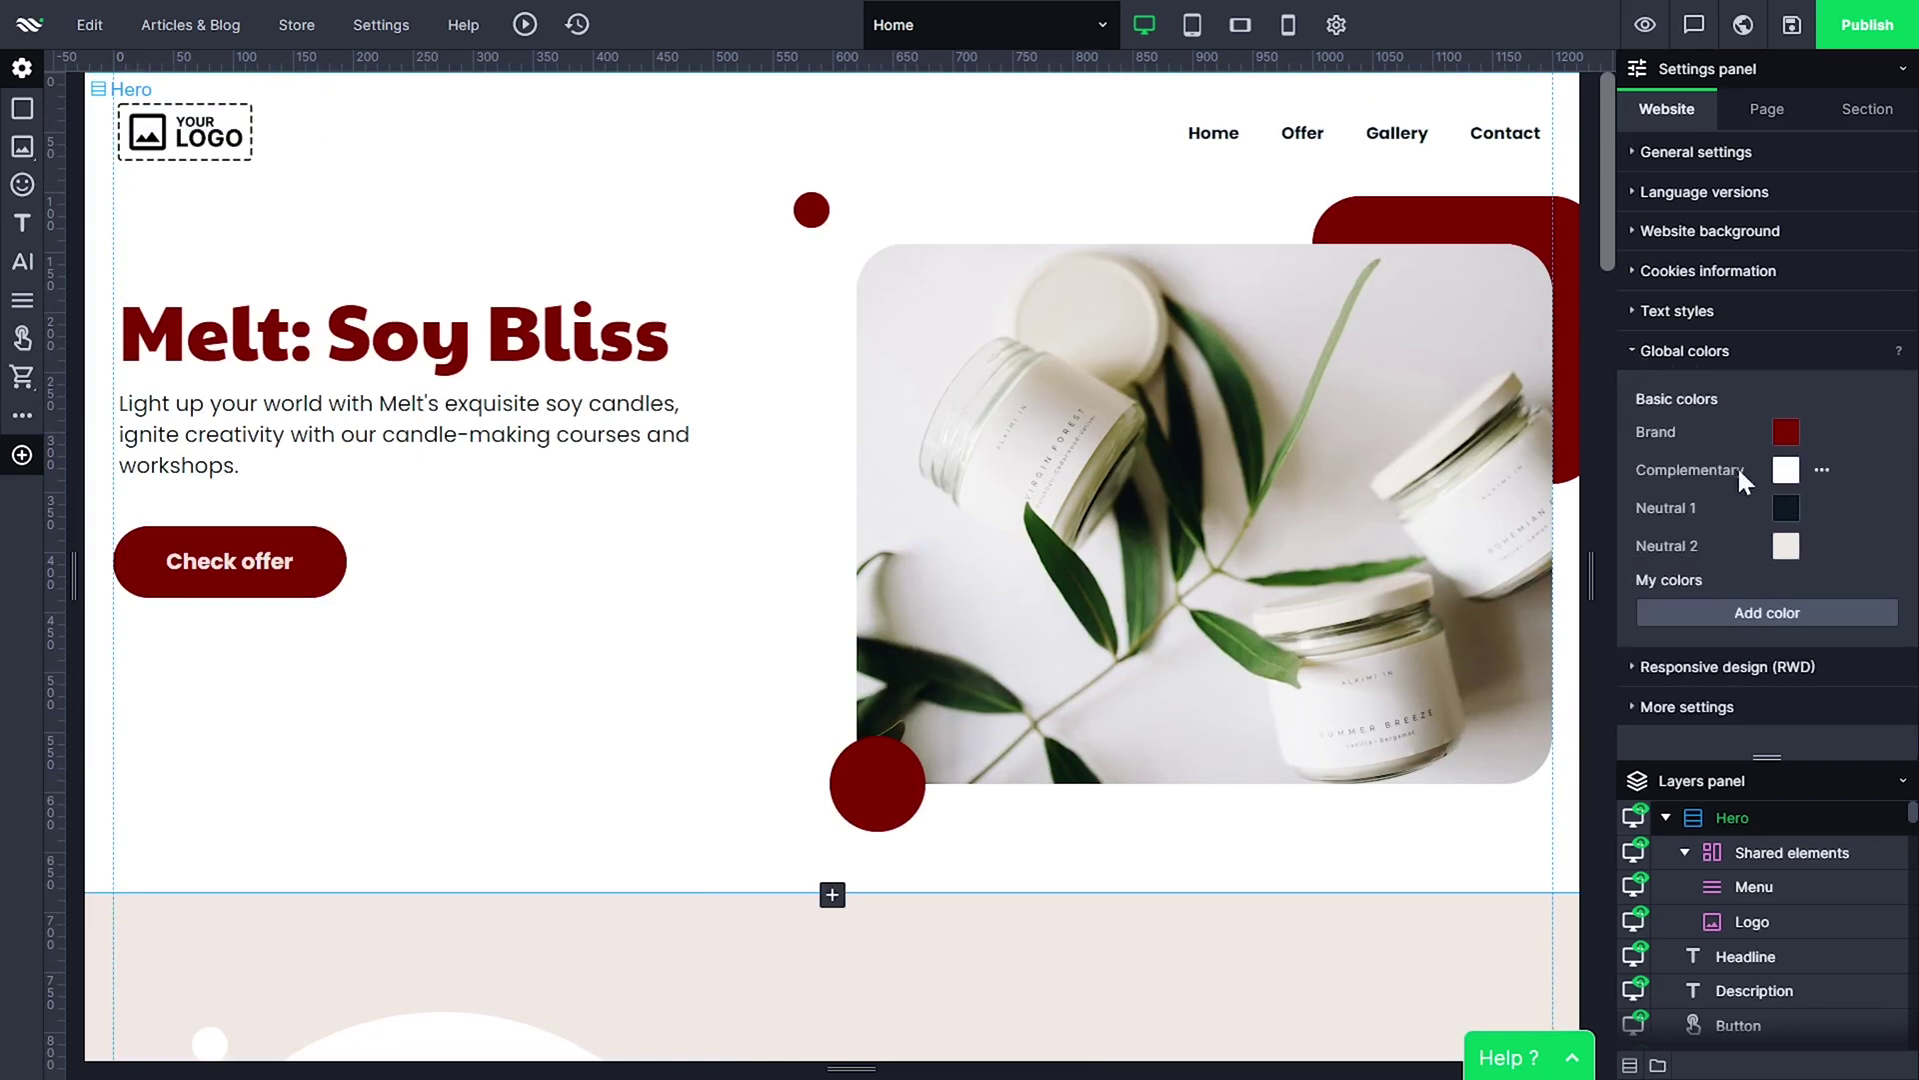
left_click(1785, 436)
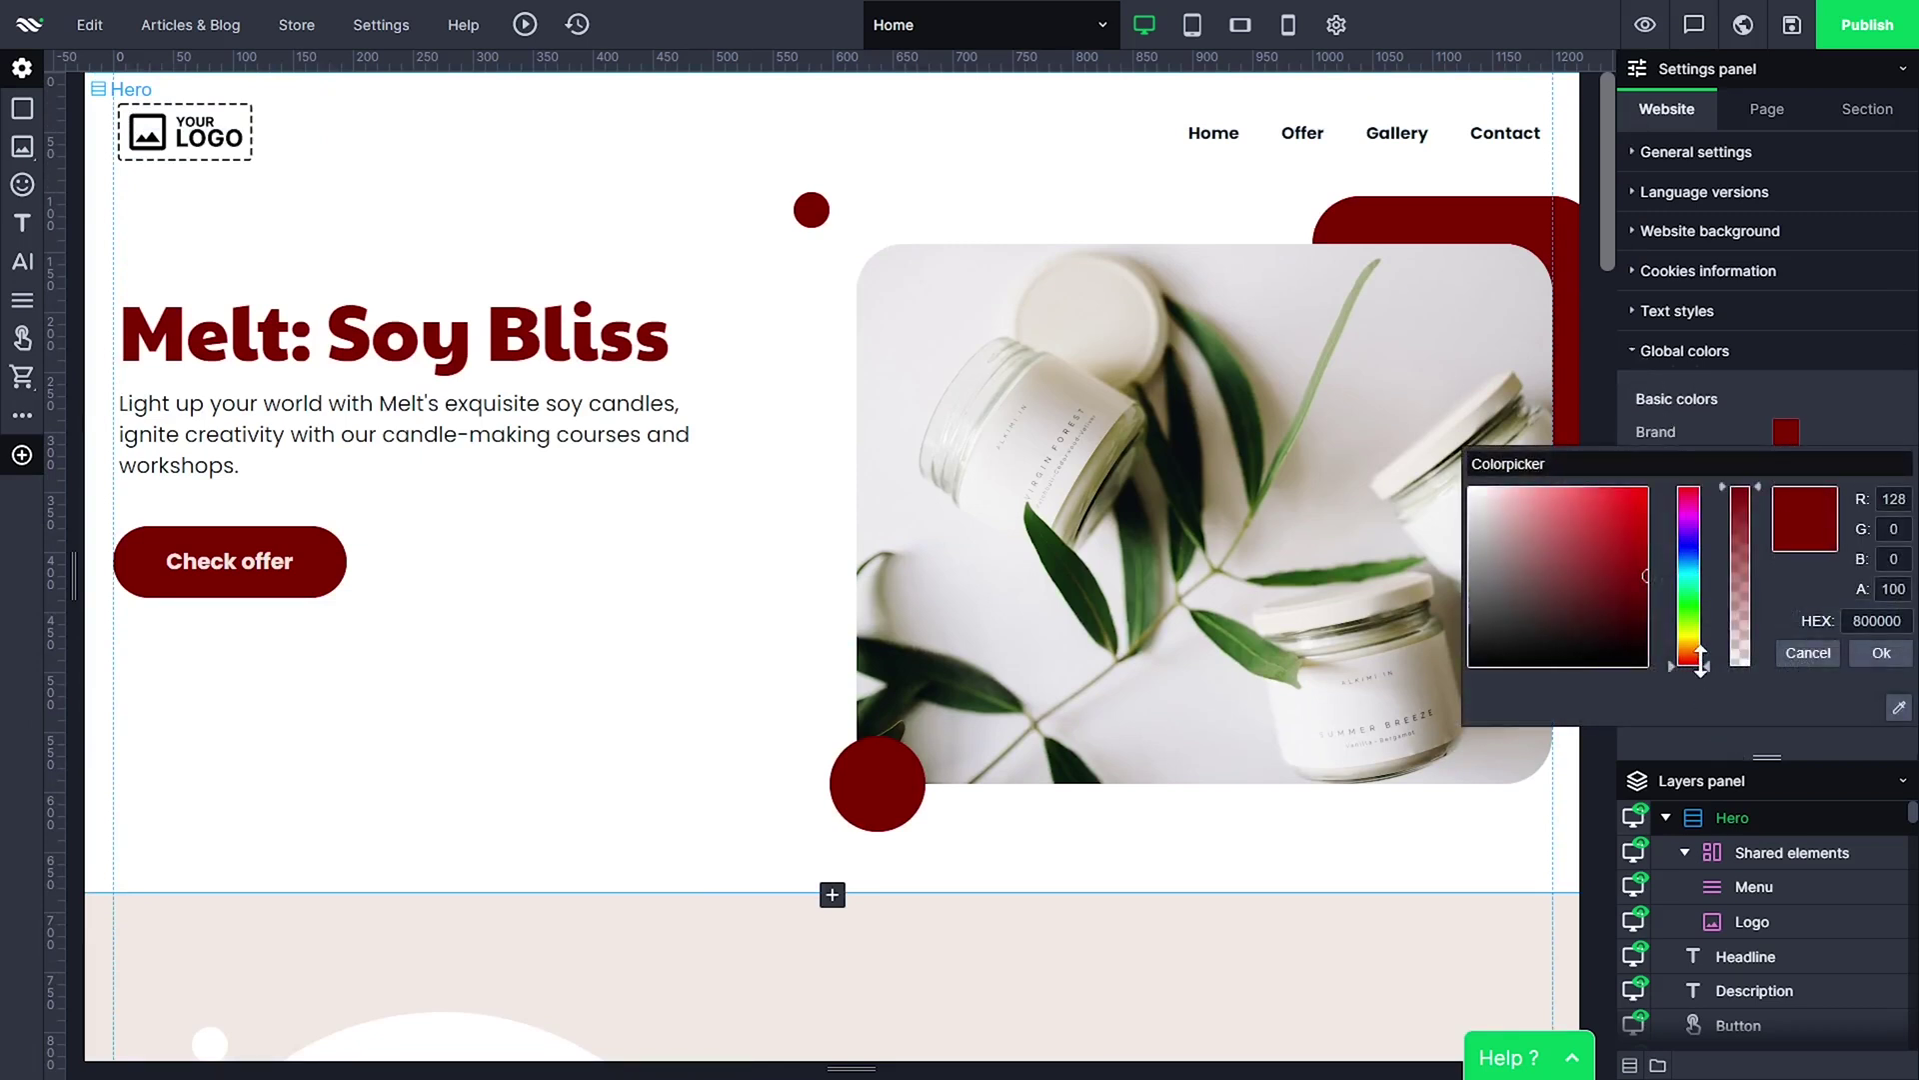
left_click_drag(1705, 598, 1709, 496)
mouse_move(1636, 590)
left_mouse_down()
mouse_move(1619, 600)
mouse_move(1623, 543)
mouse_move(1616, 578)
left_mouse_up()
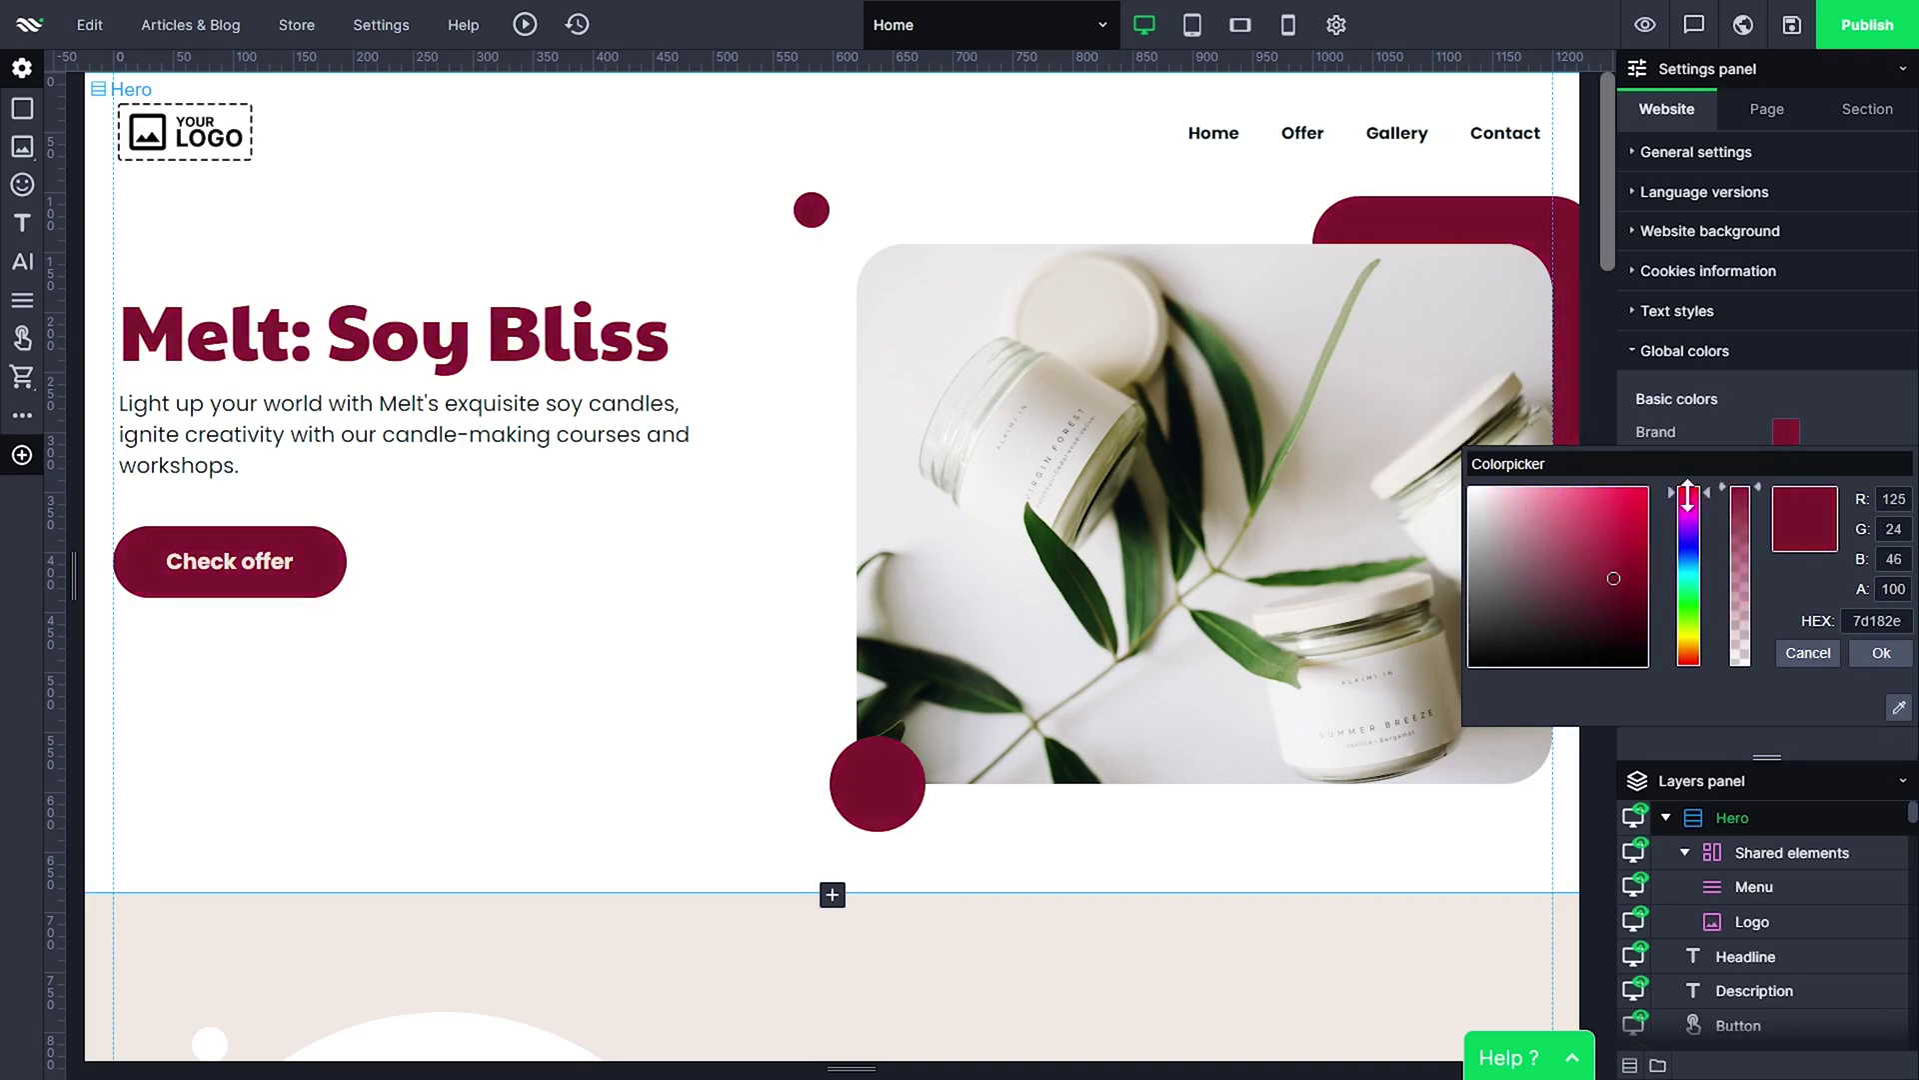
left_click_drag(1690, 510, 1695, 543)
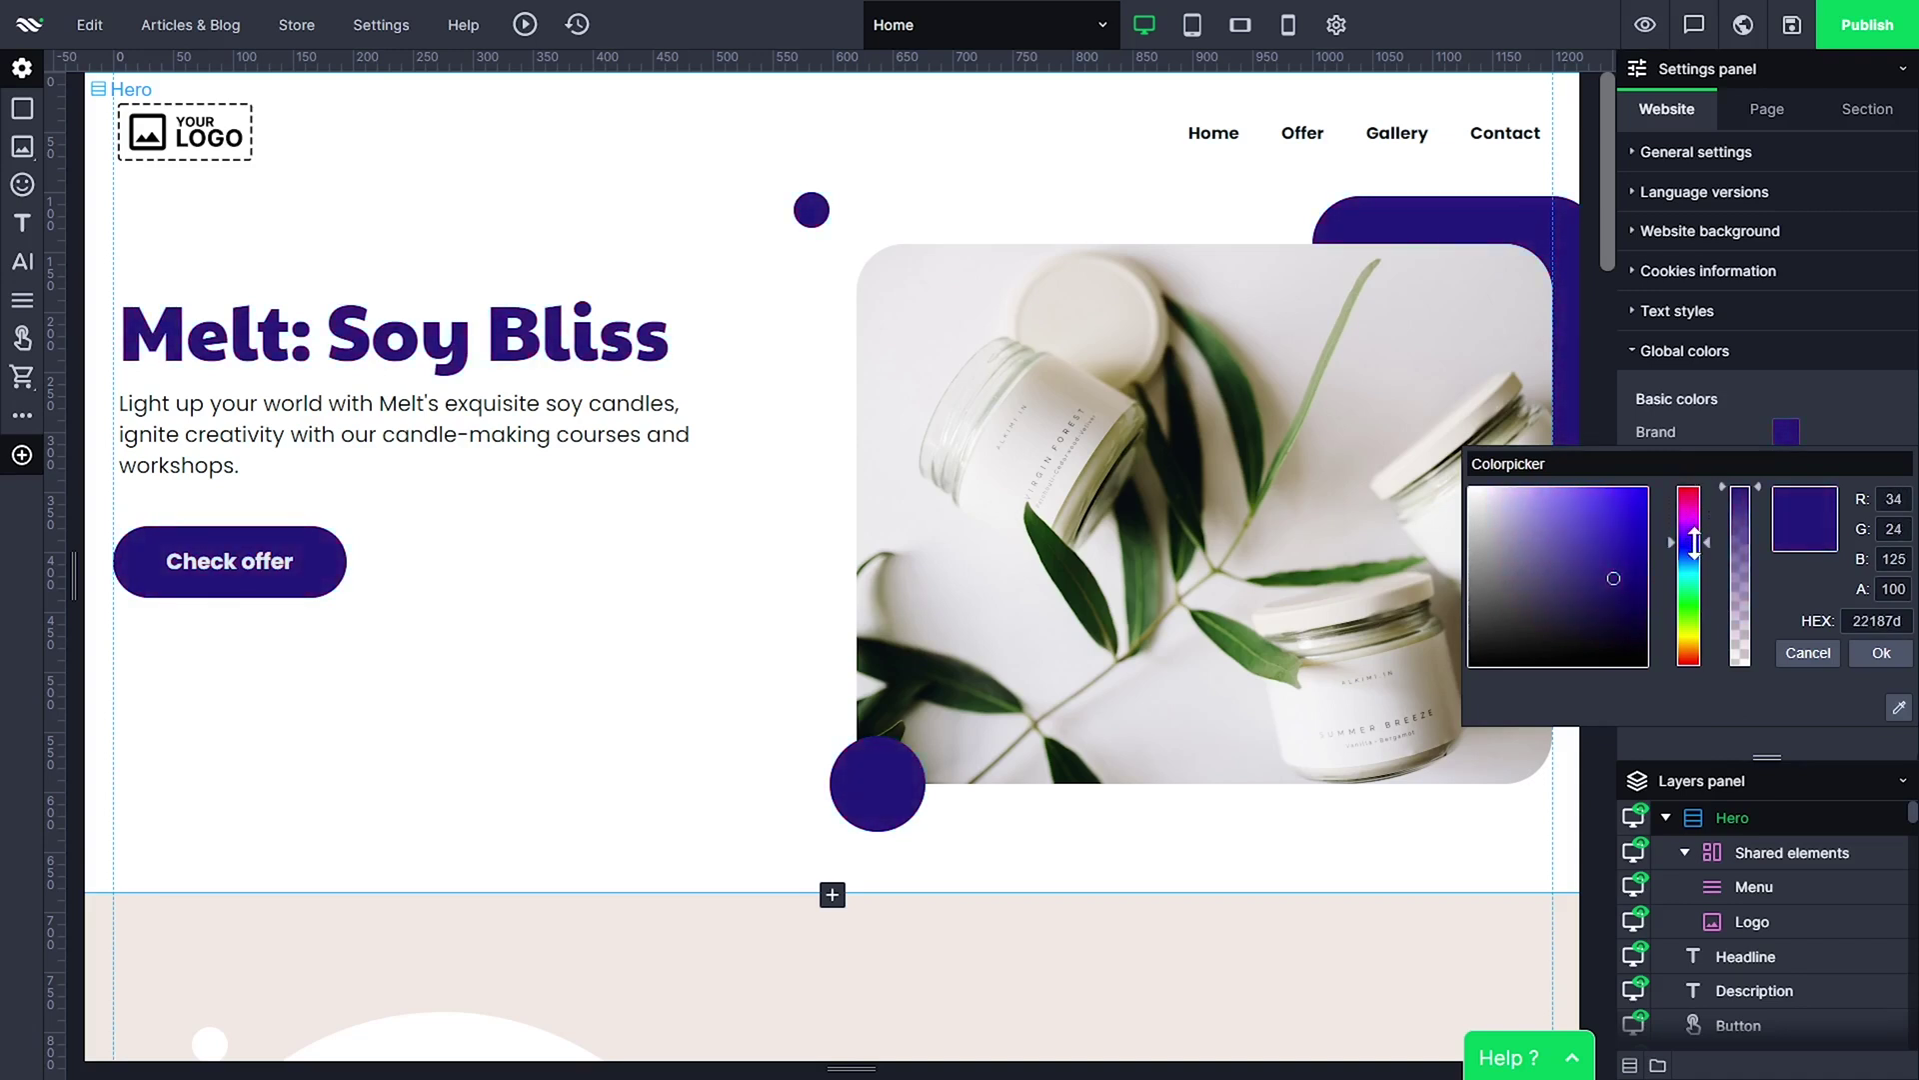
mouse_move(1612, 590)
left_mouse_down()
mouse_move(1605, 614)
mouse_move(1589, 546)
left_mouse_up()
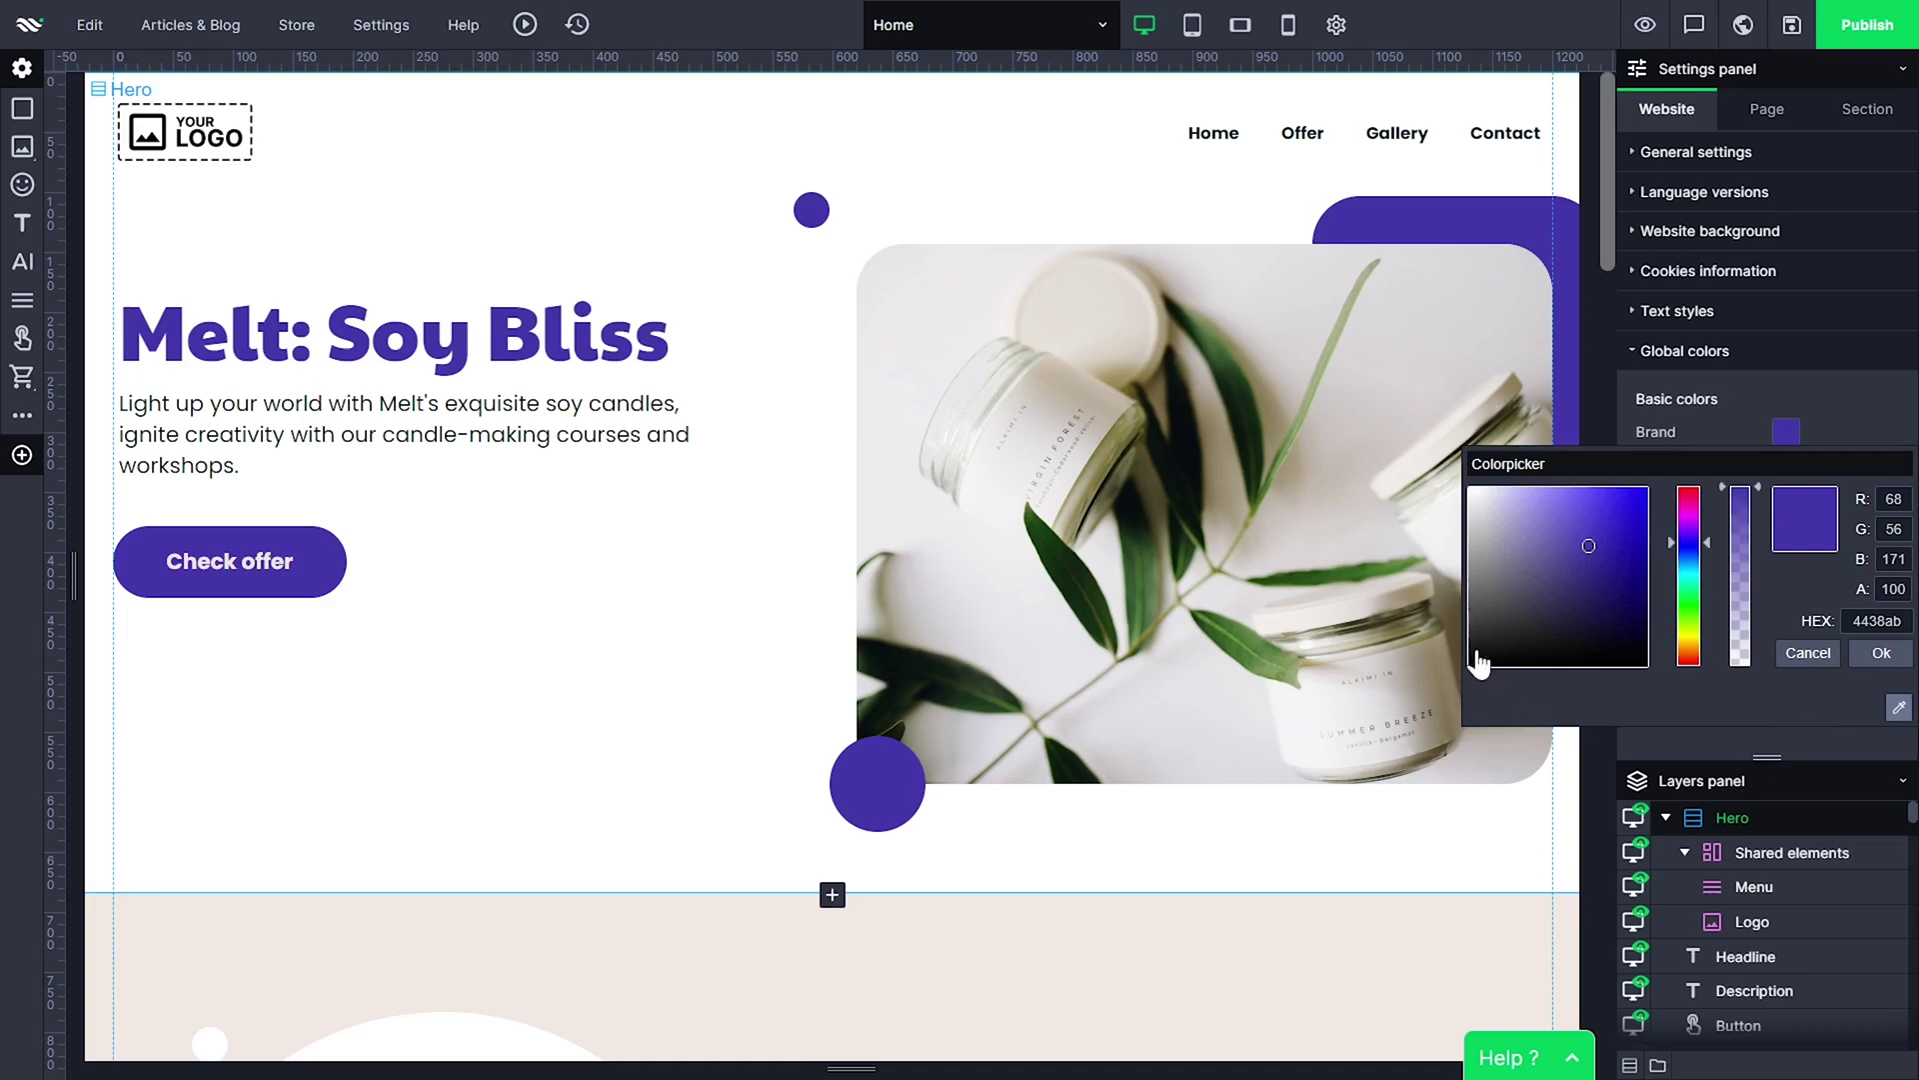
left_click(1211, 346)
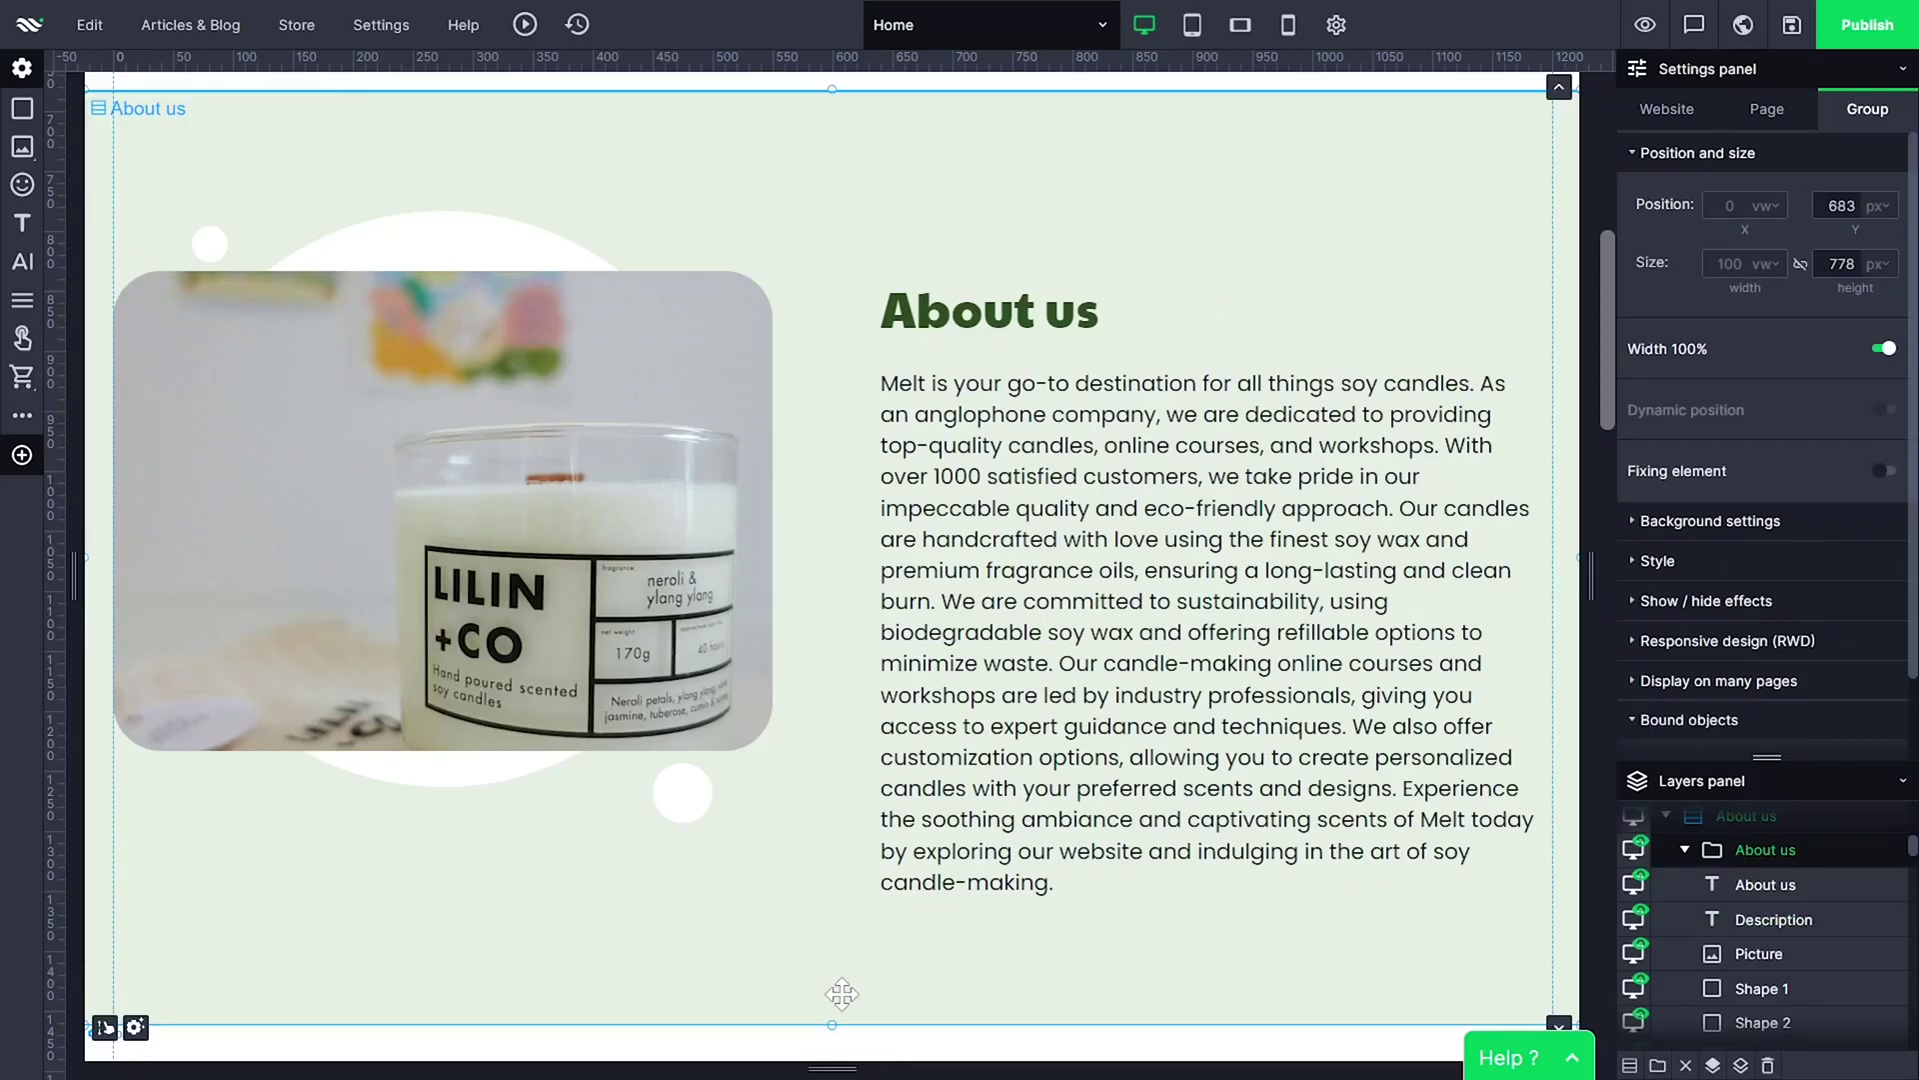
Replace 'us' with 'Melt' in the About us heading so it reads 'About Melt'
left_click(1179, 296)
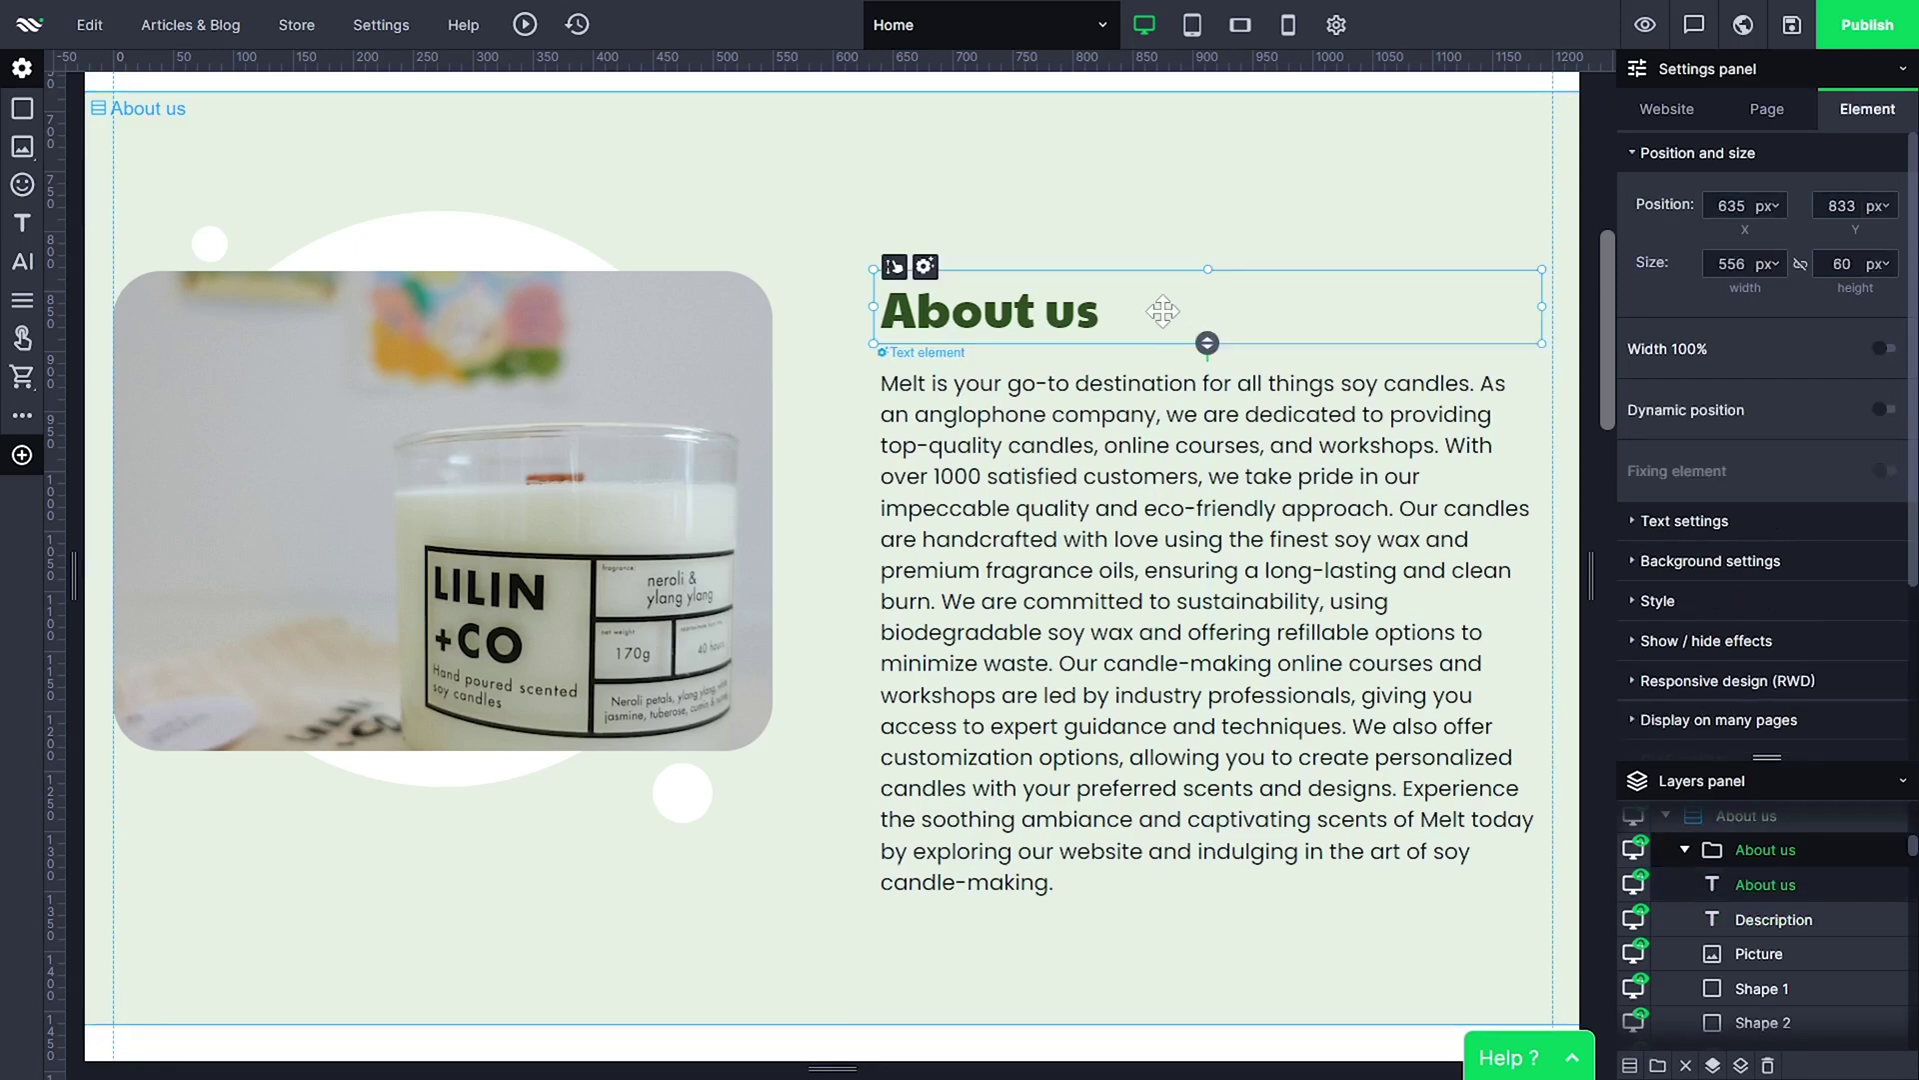
left_click(1135, 192)
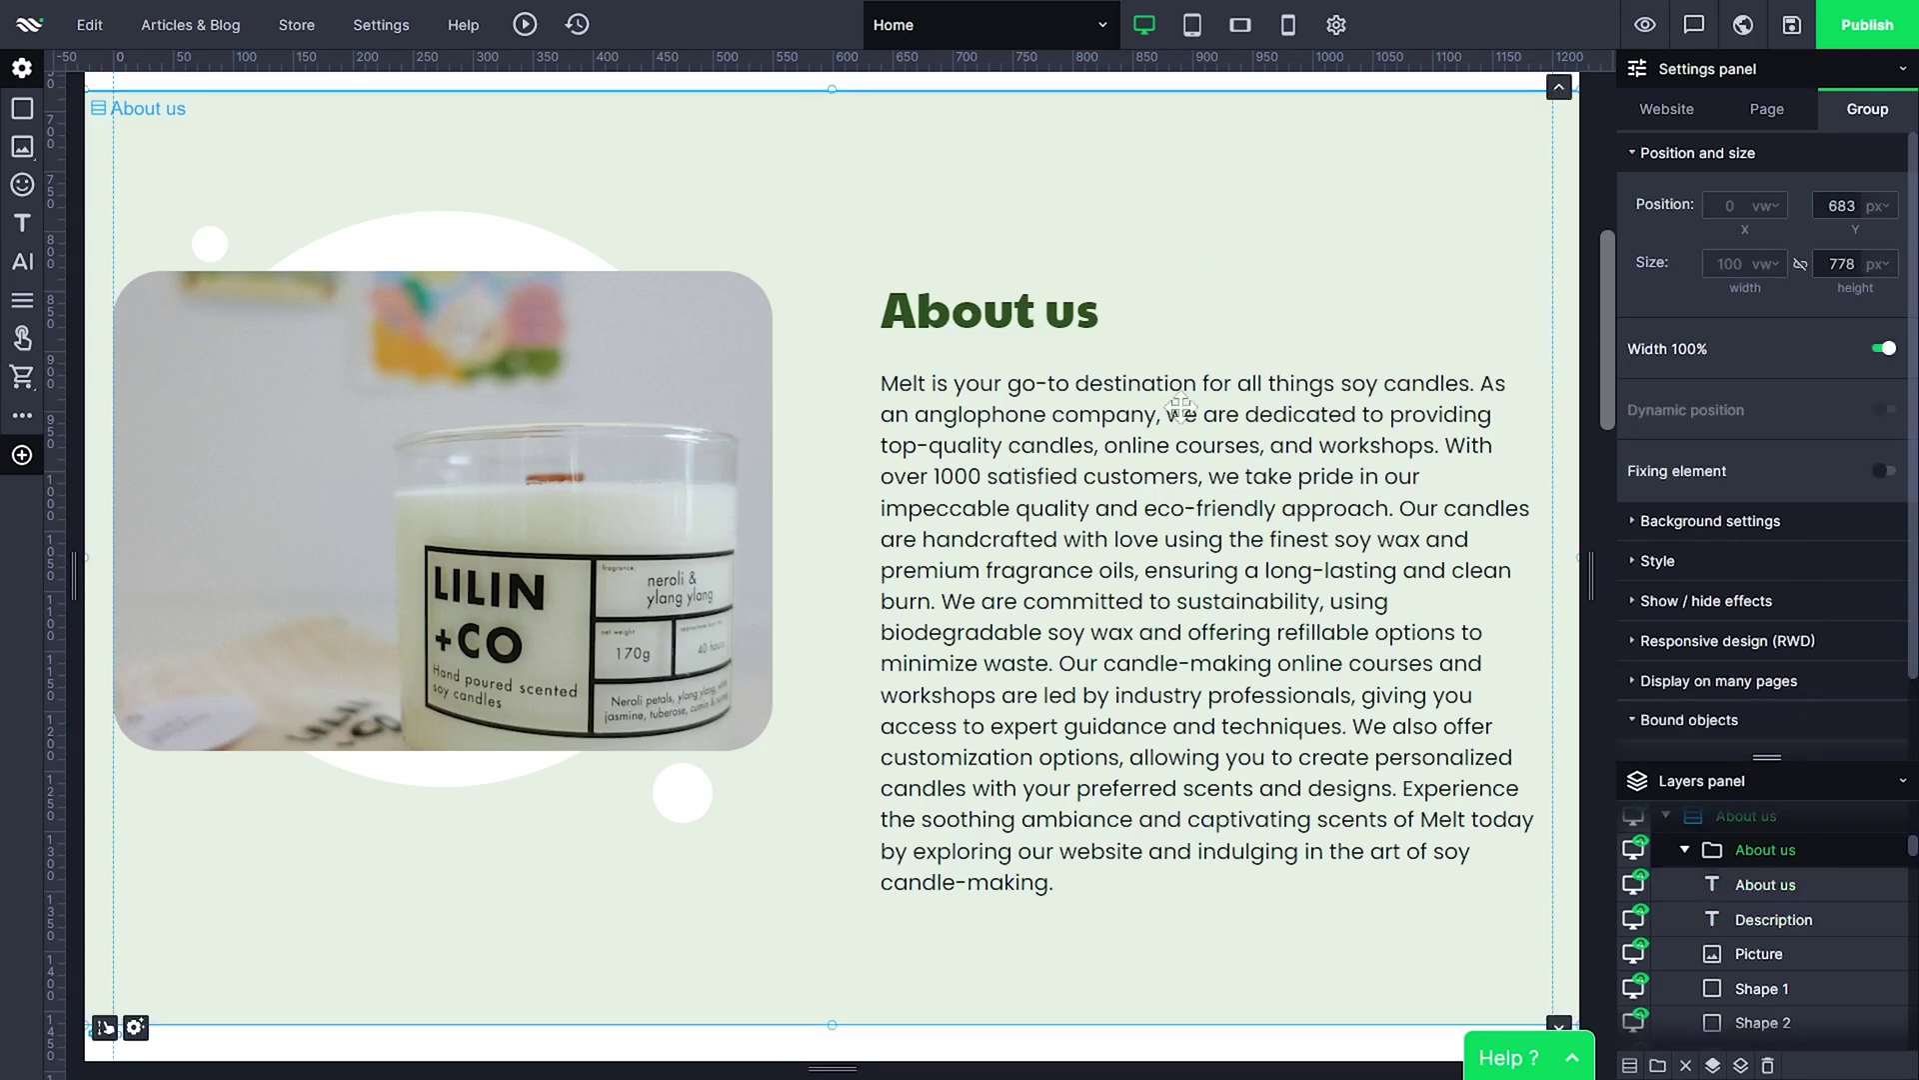
double_click(1100, 305)
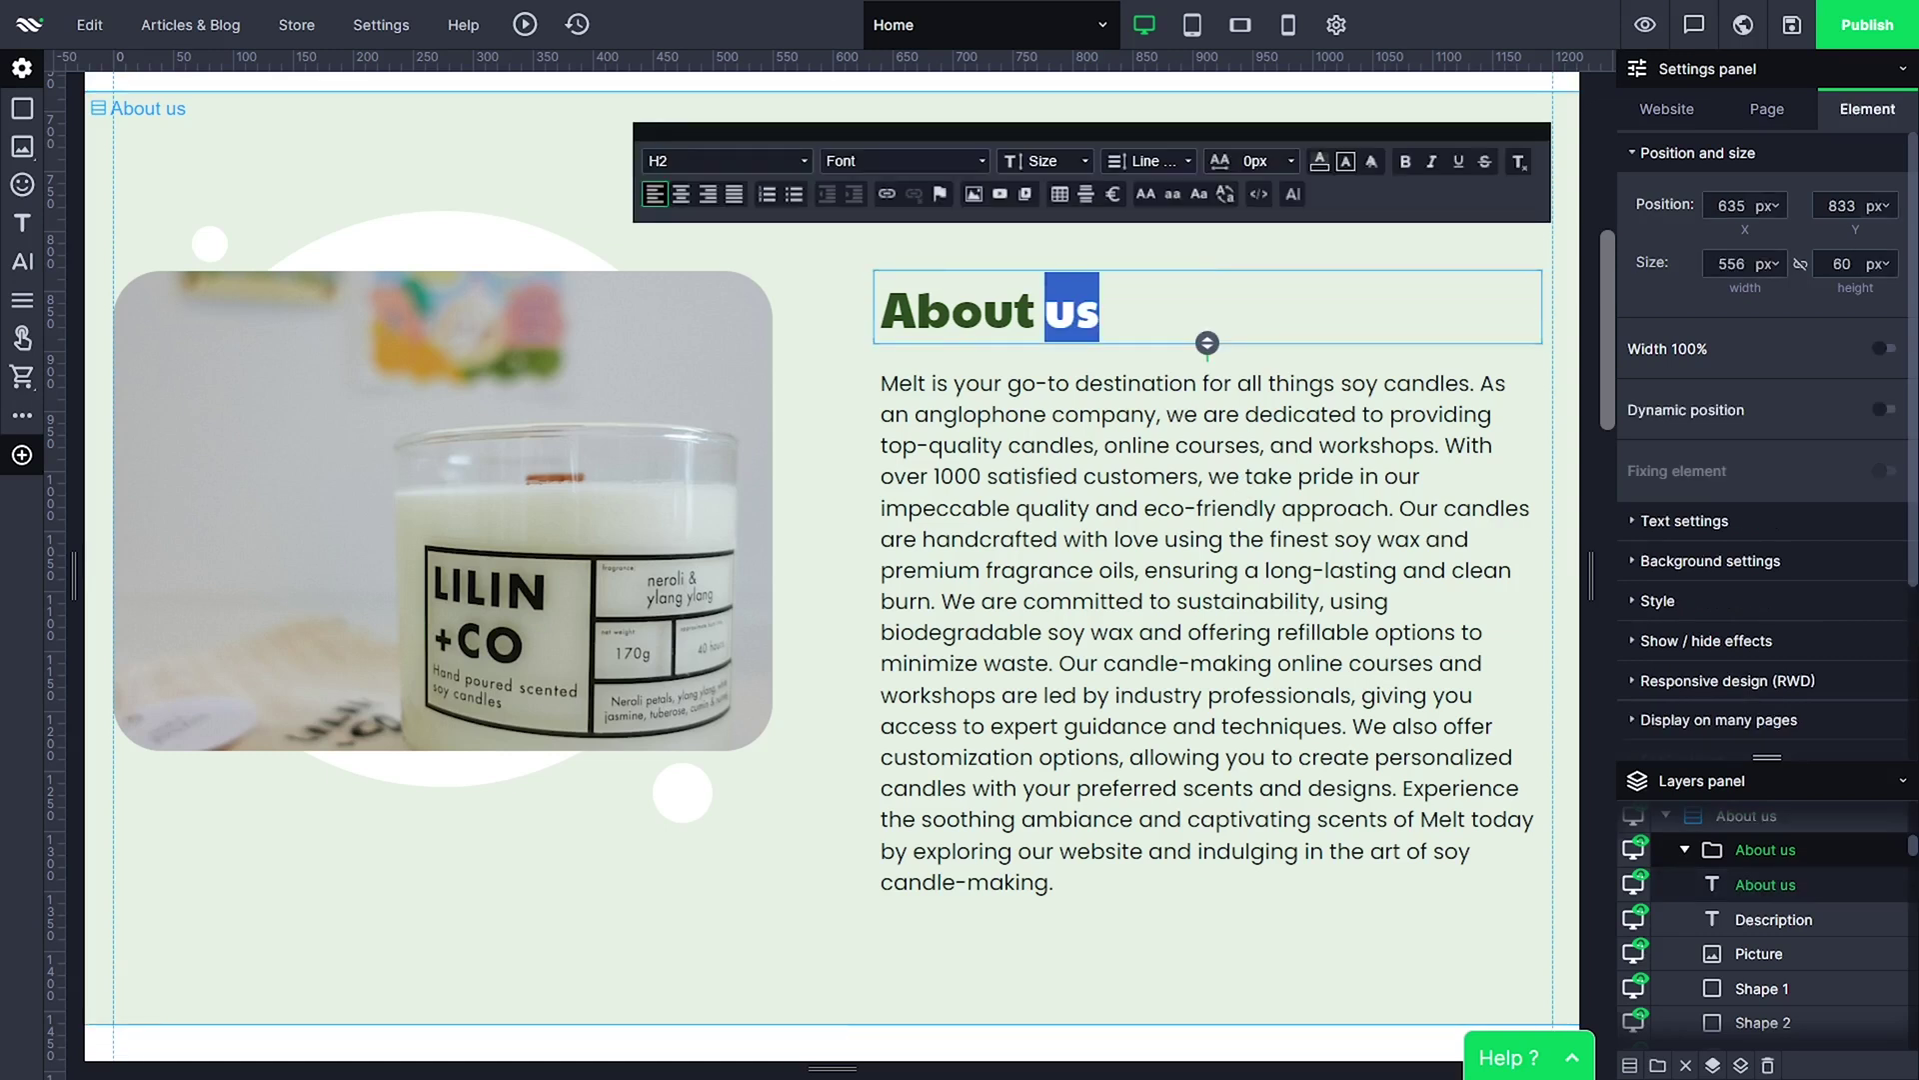
type("Melt")
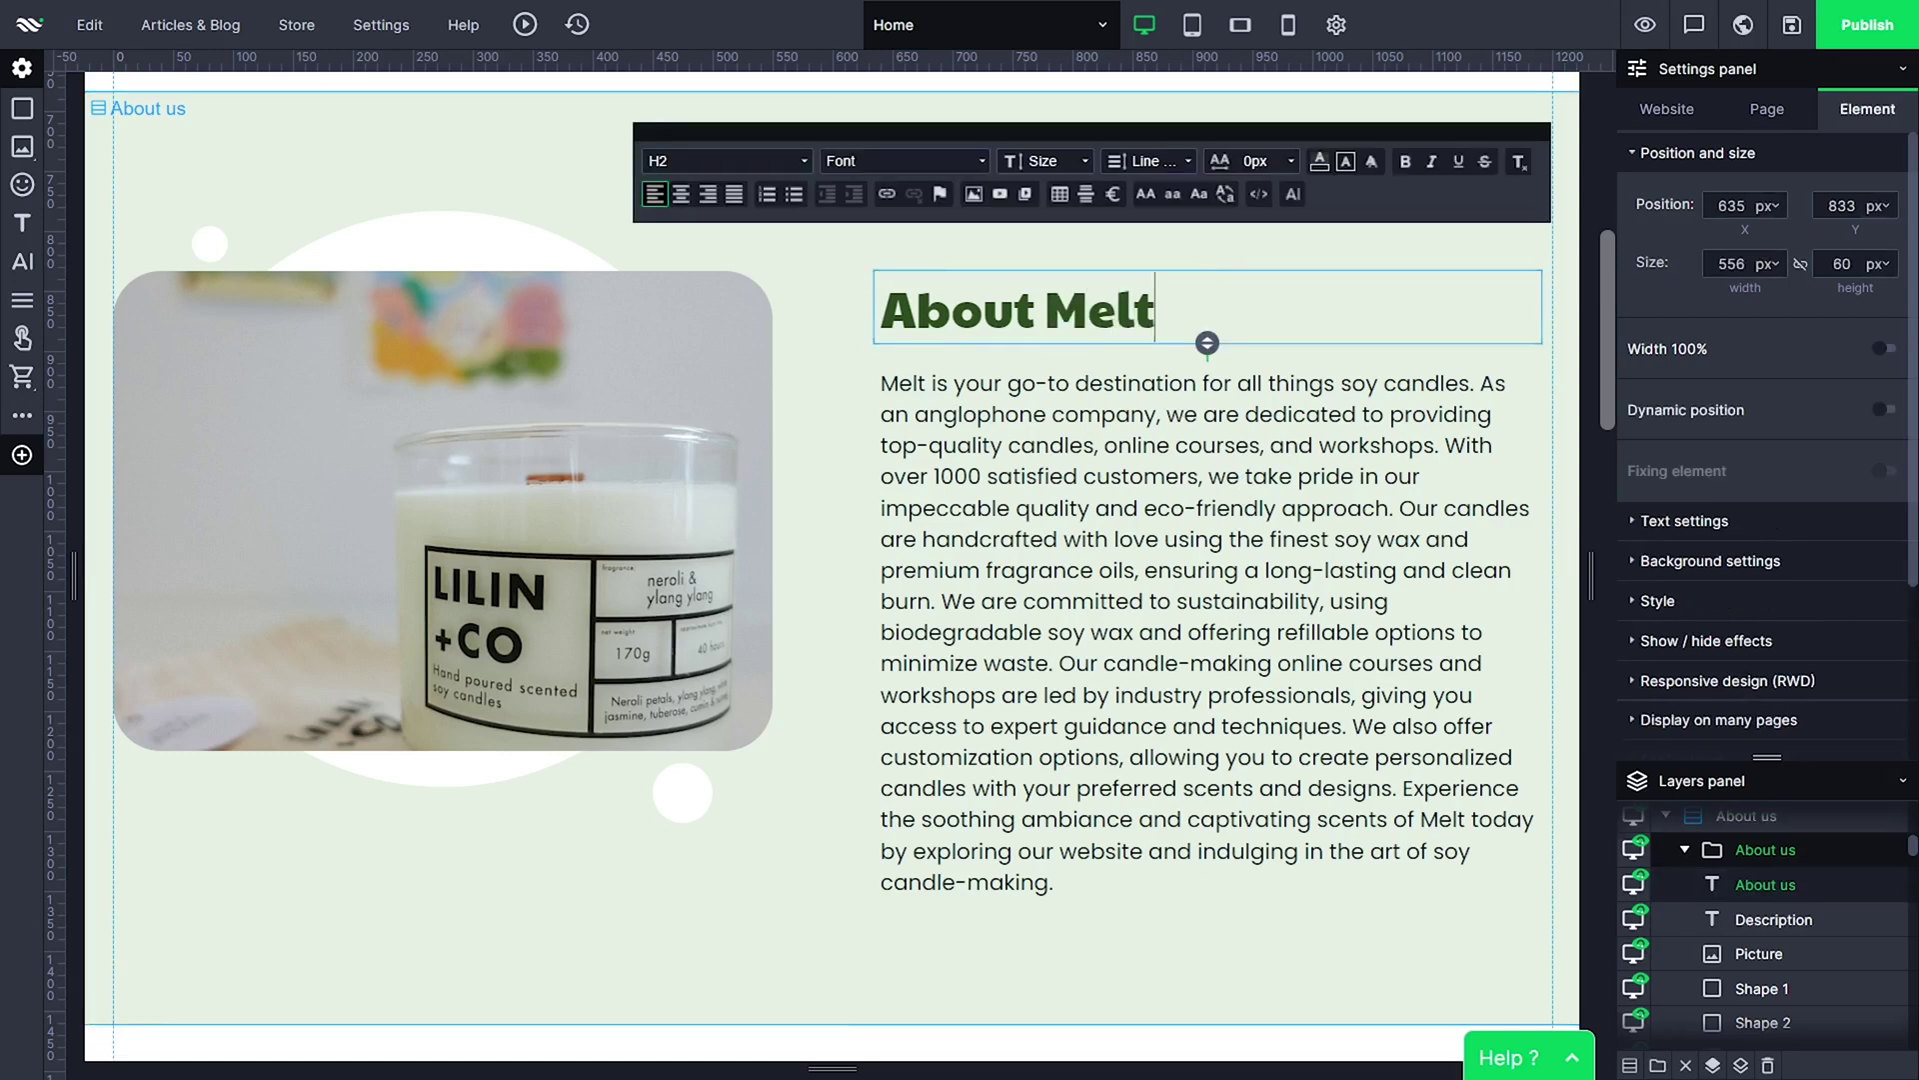
left_click(1267, 935)
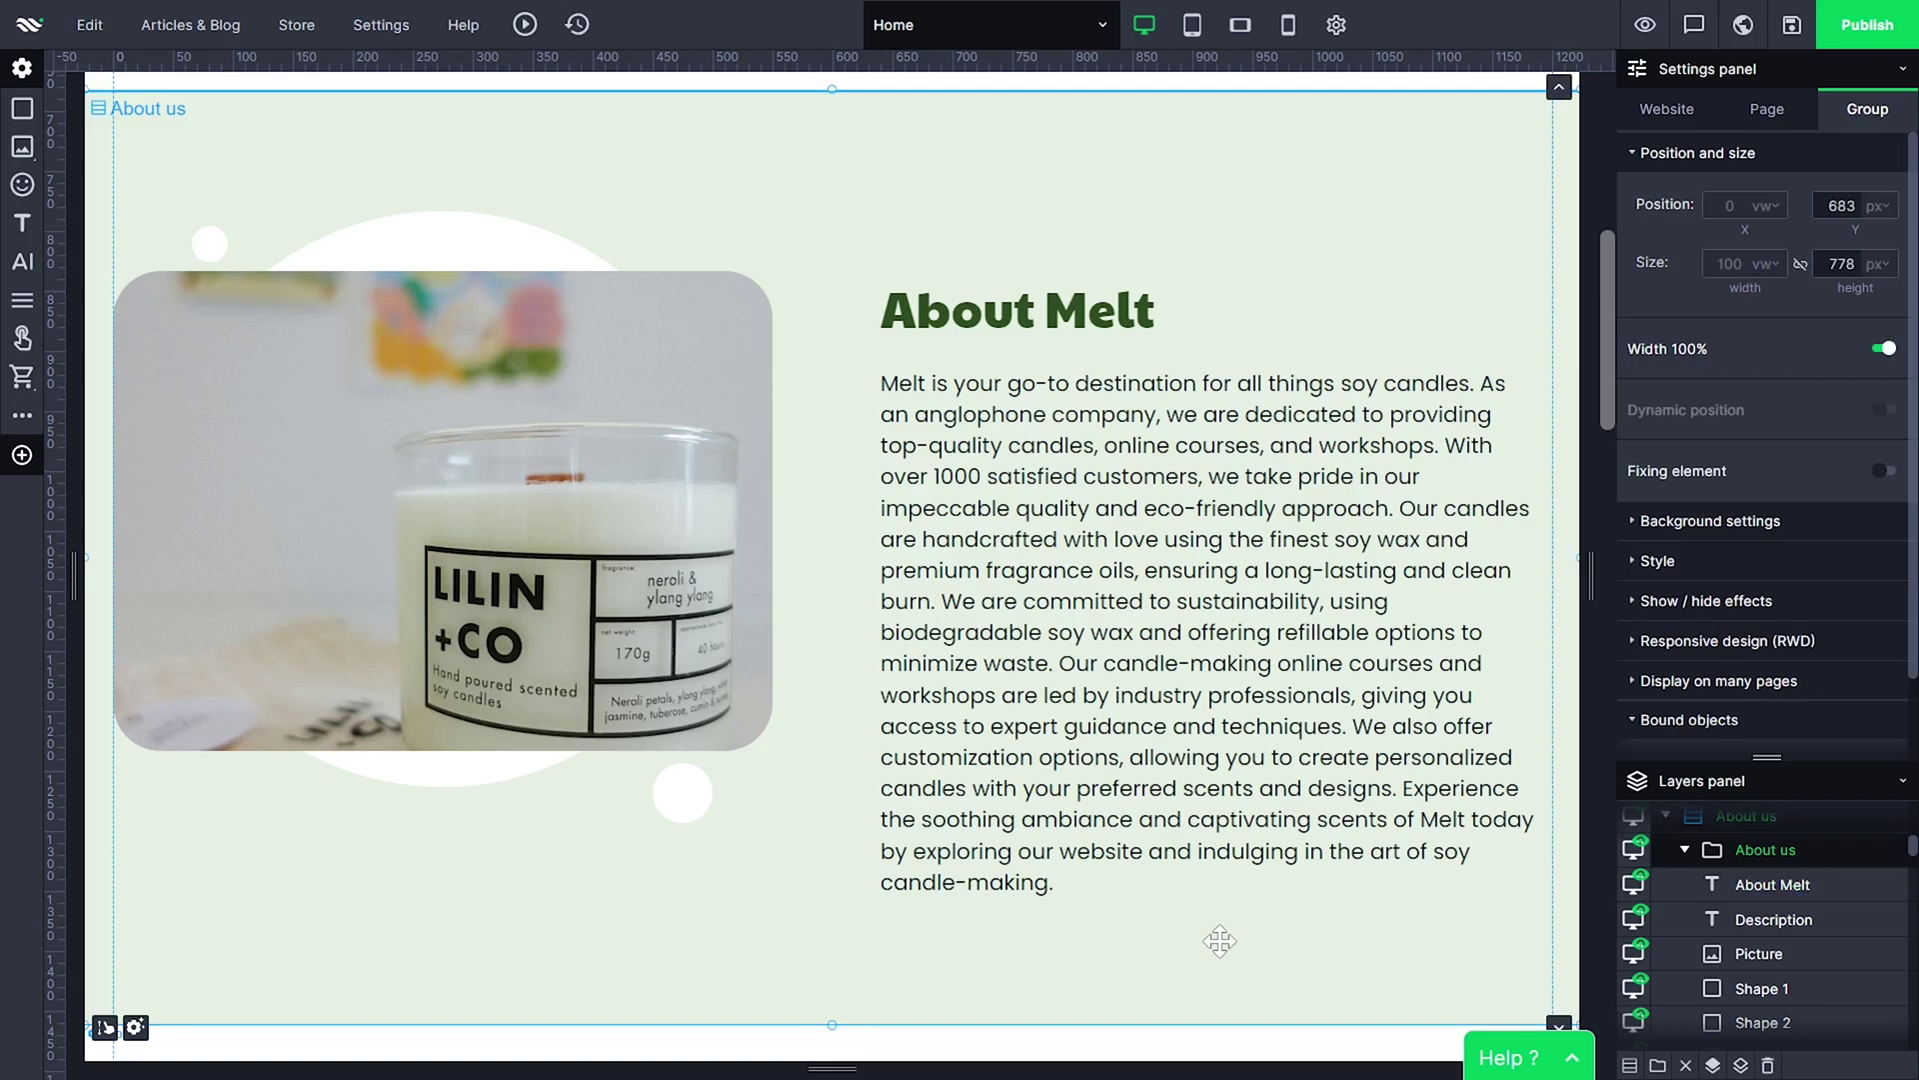
Use AI Writer to rewrite the About Melt description as a shorter version
left_click(1099, 597)
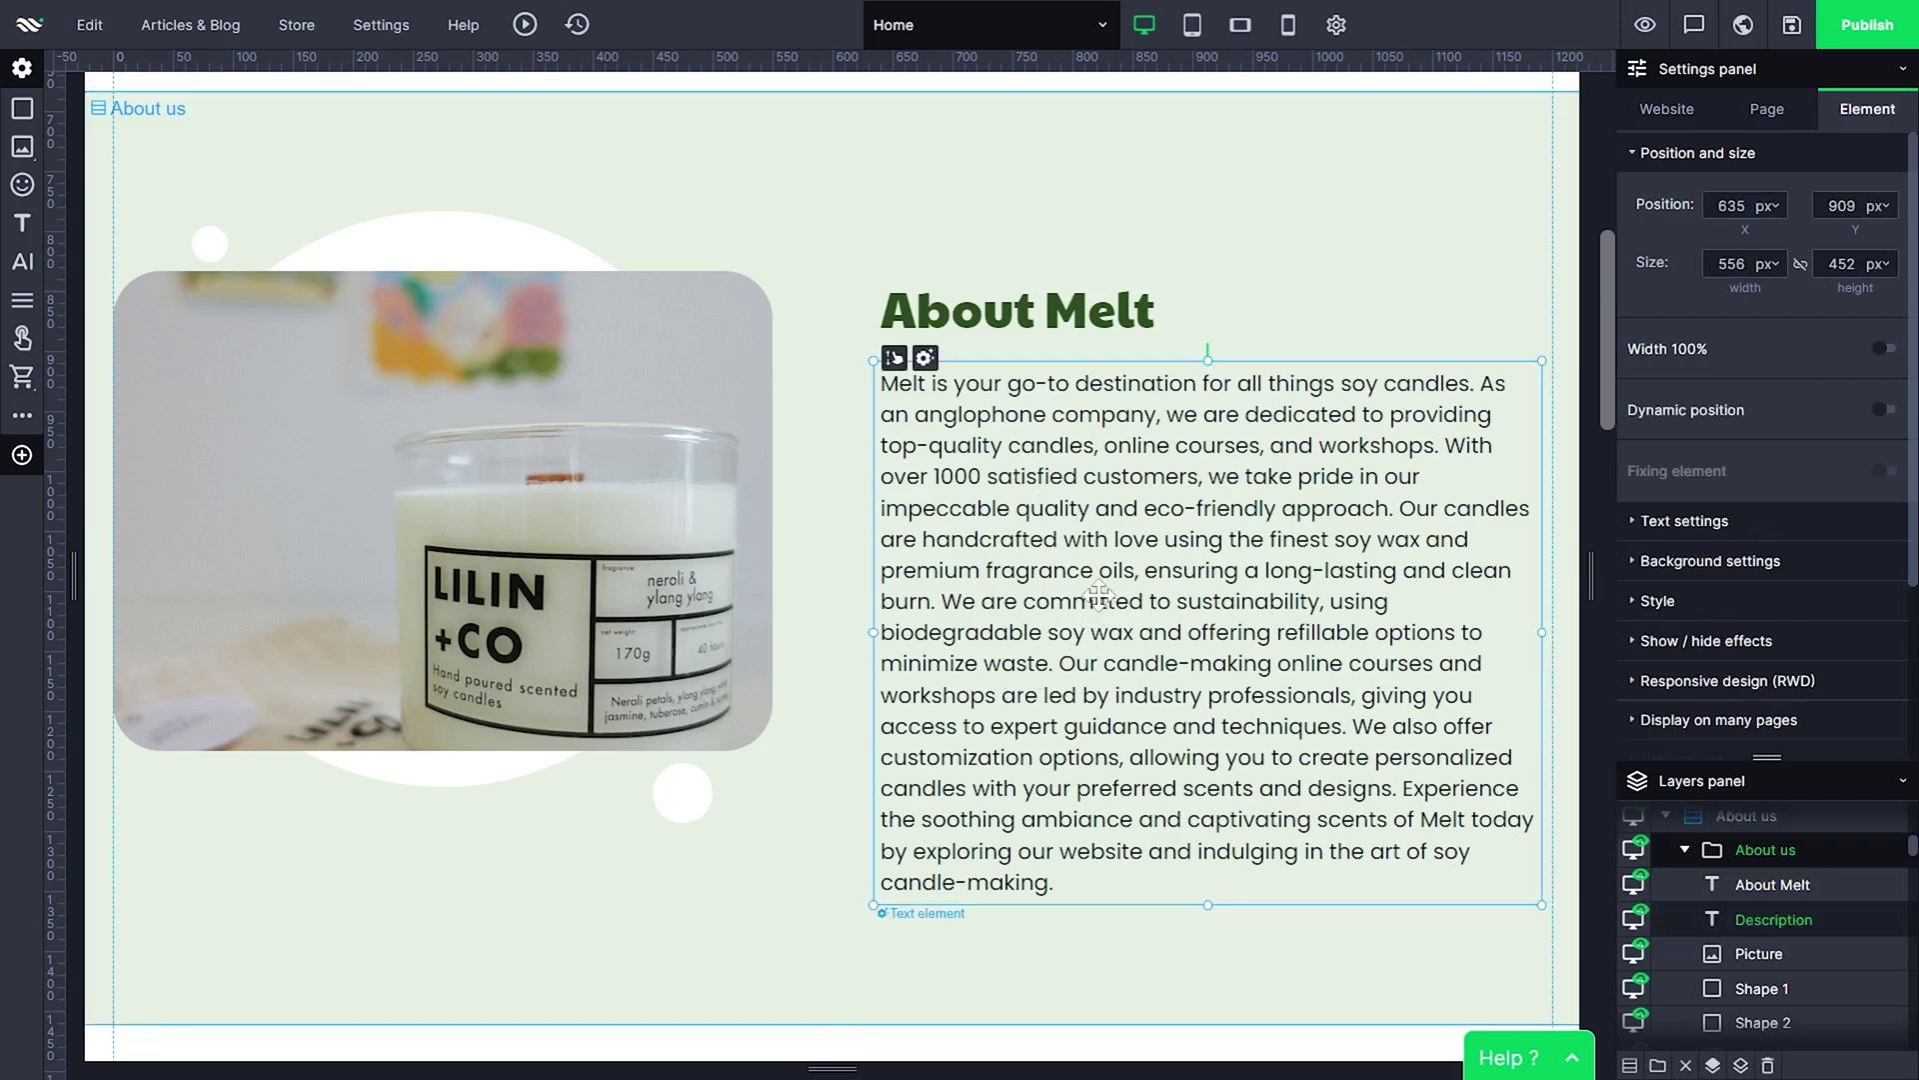
left_click(1113, 463)
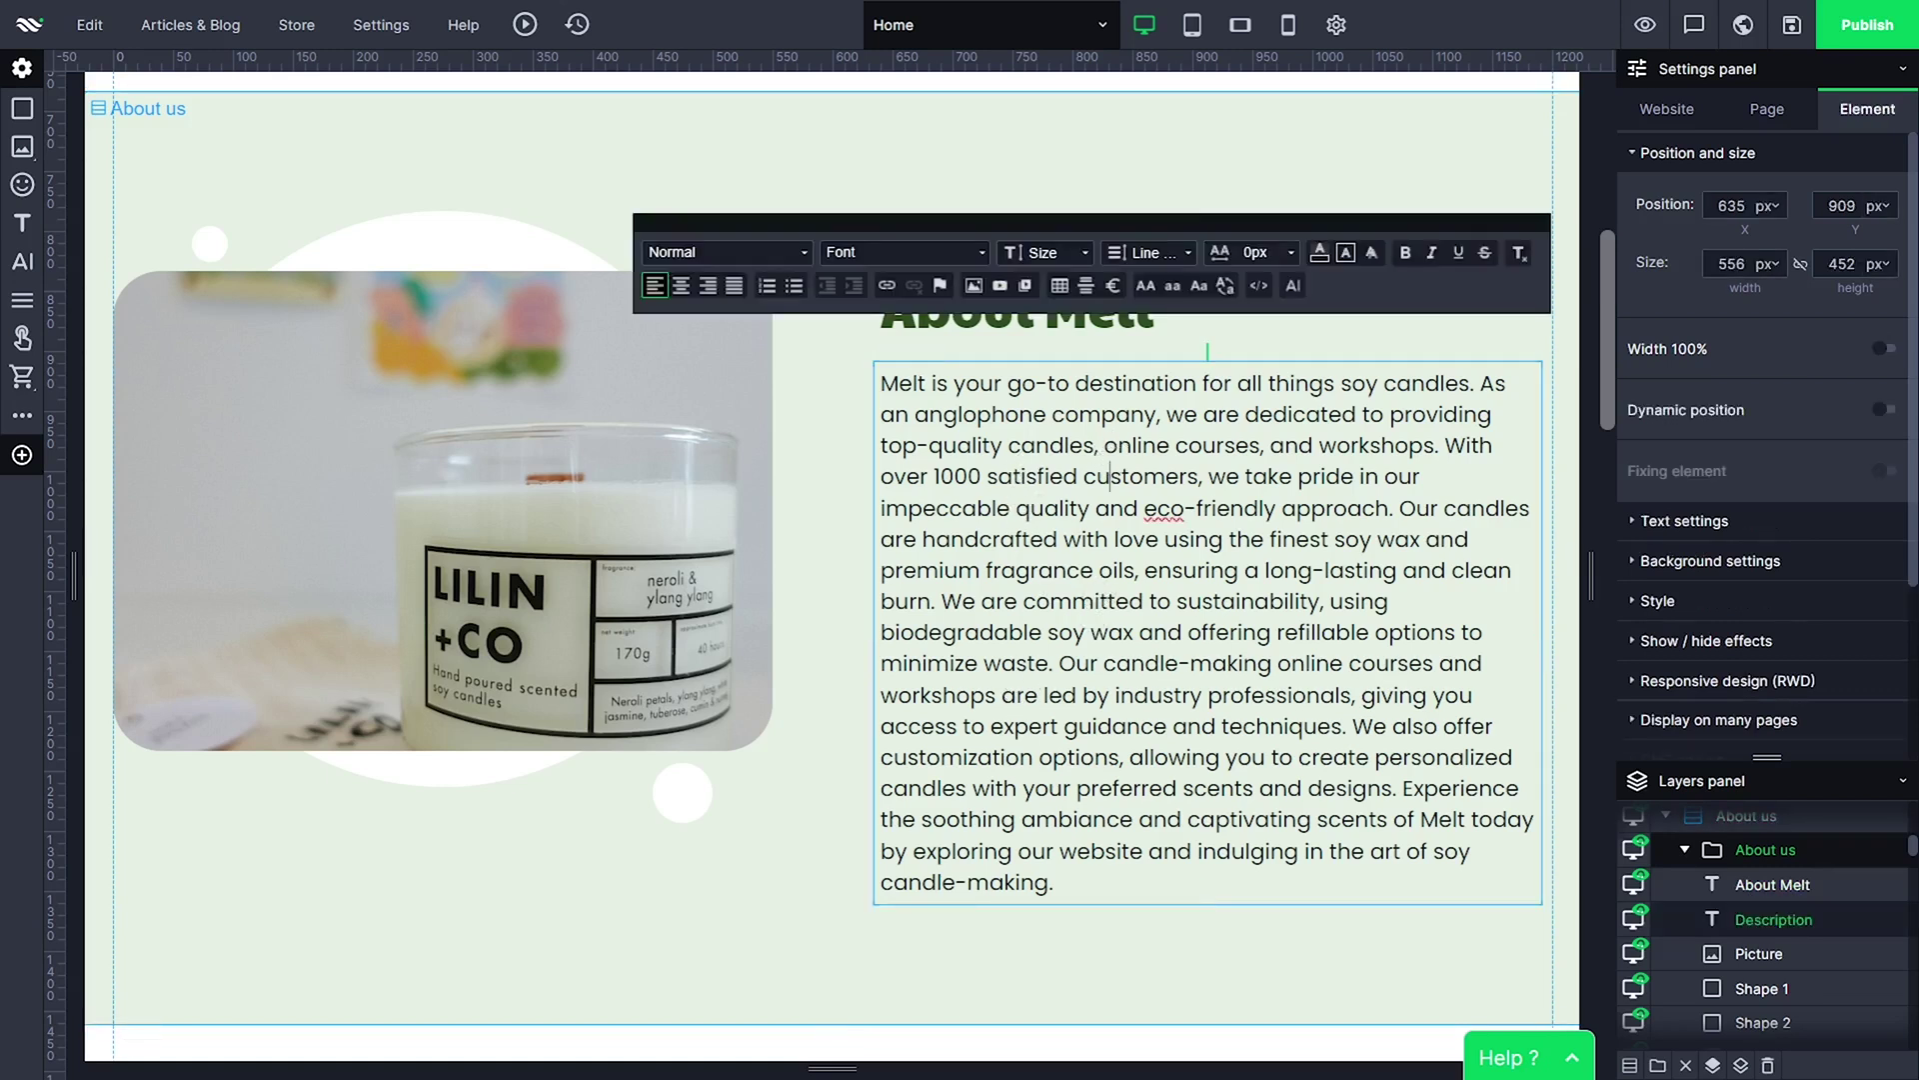
left_click(1292, 285)
type("Make it shorter")
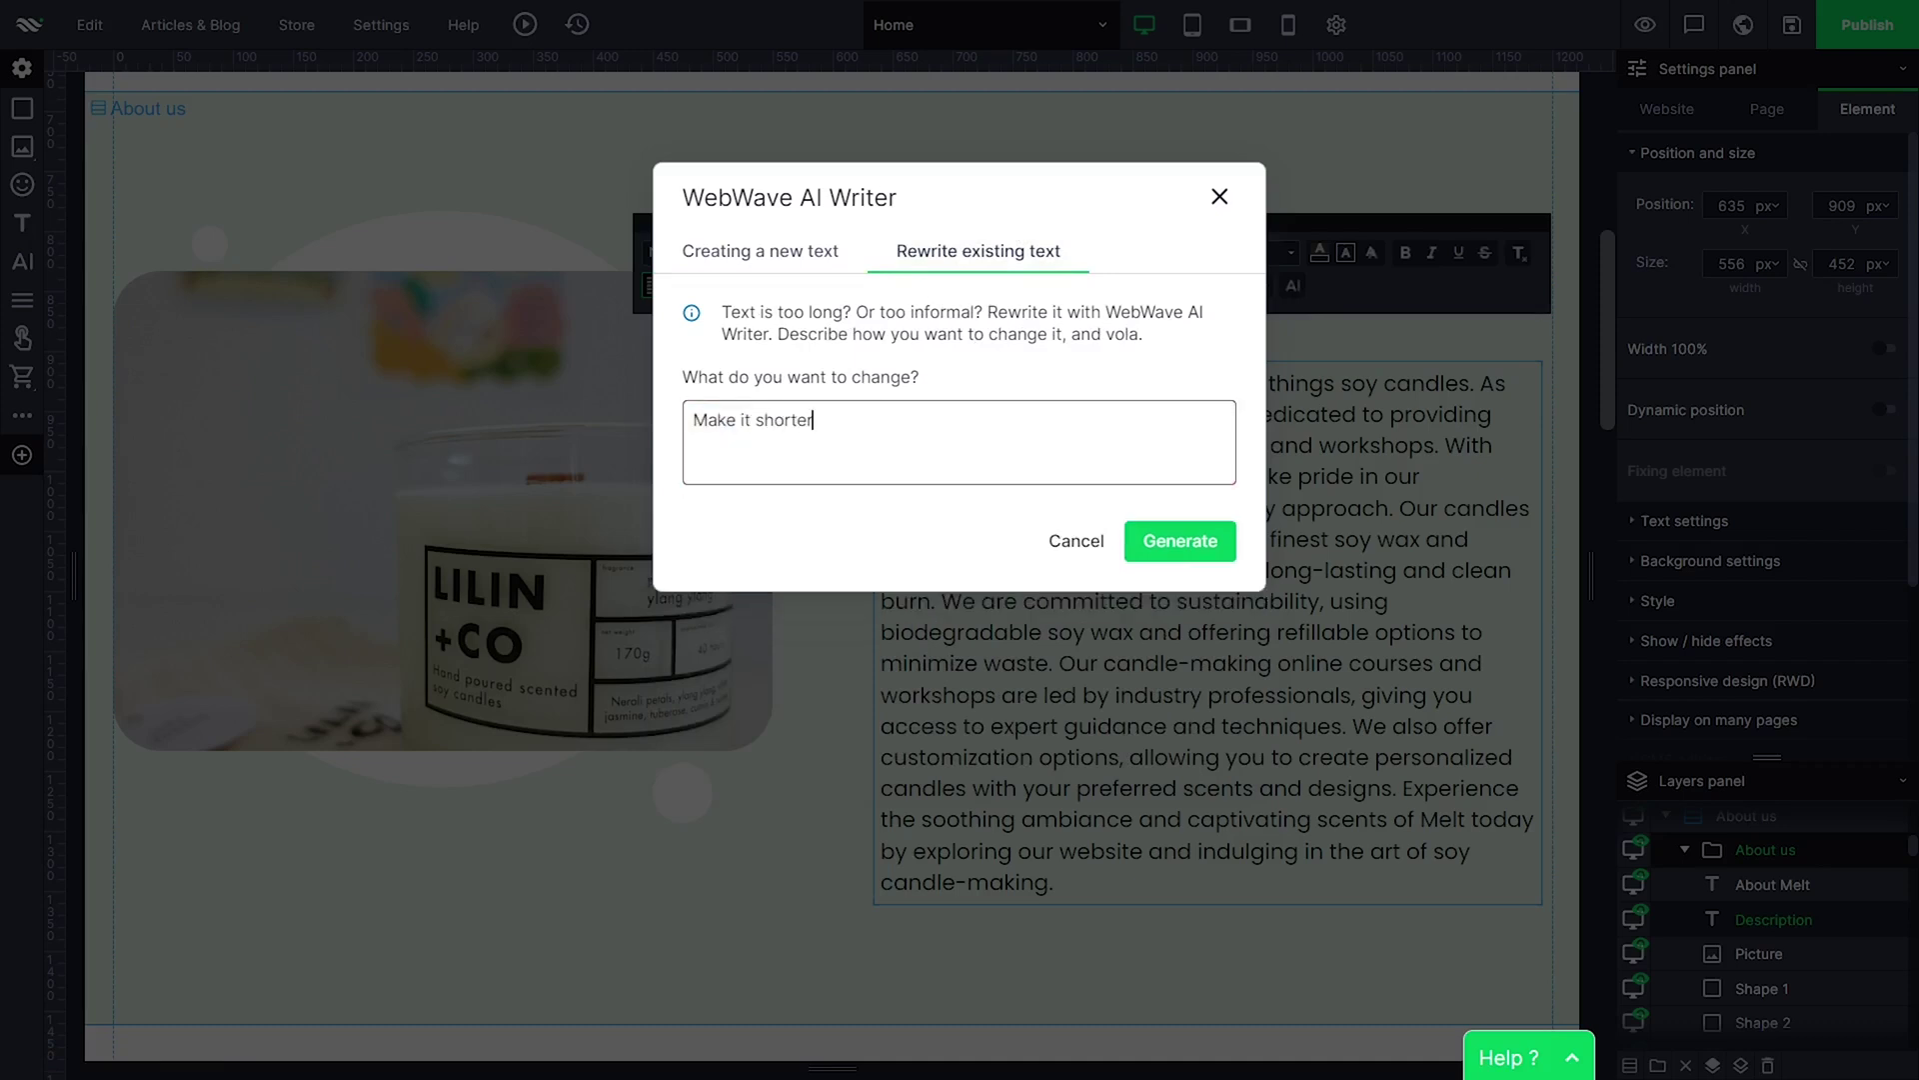
left_click(1189, 546)
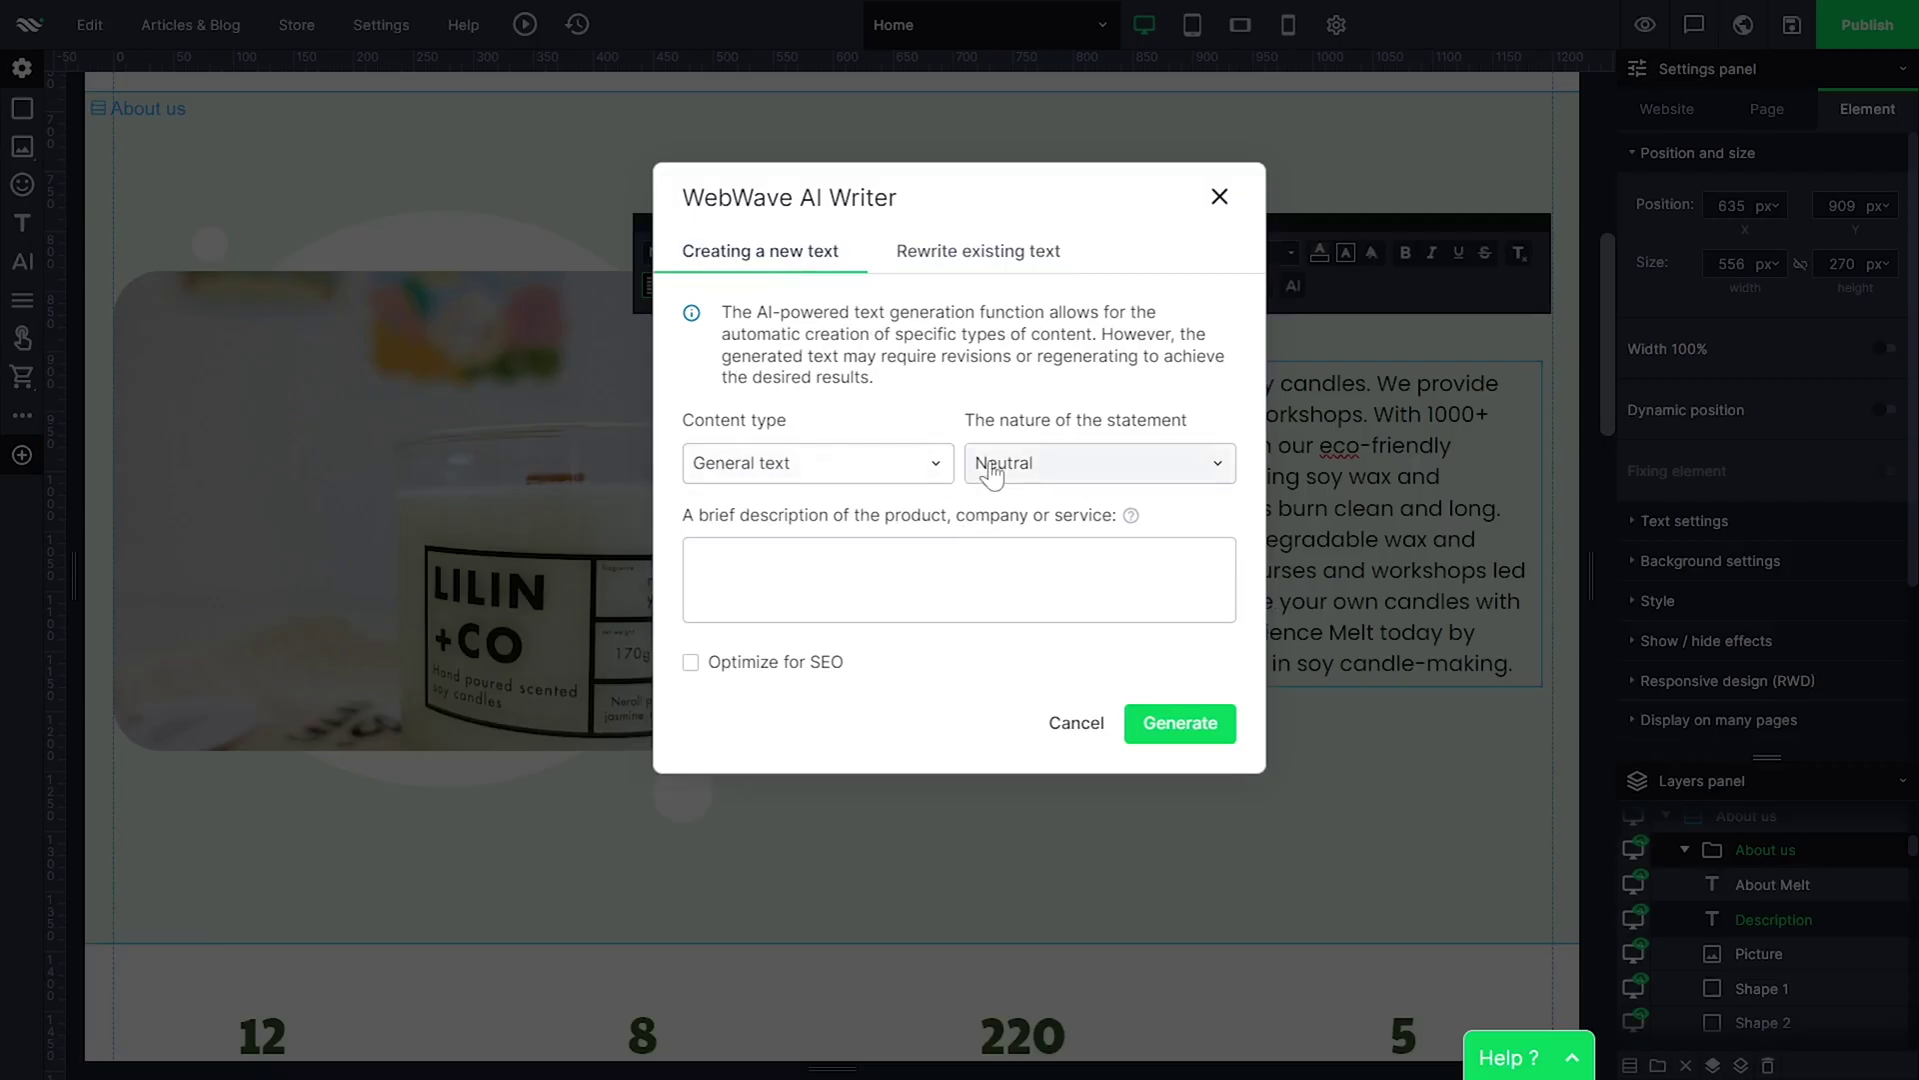
Generate new About Melt text in a Friendly tone from a pasted backstory prompt
left_click(995, 465)
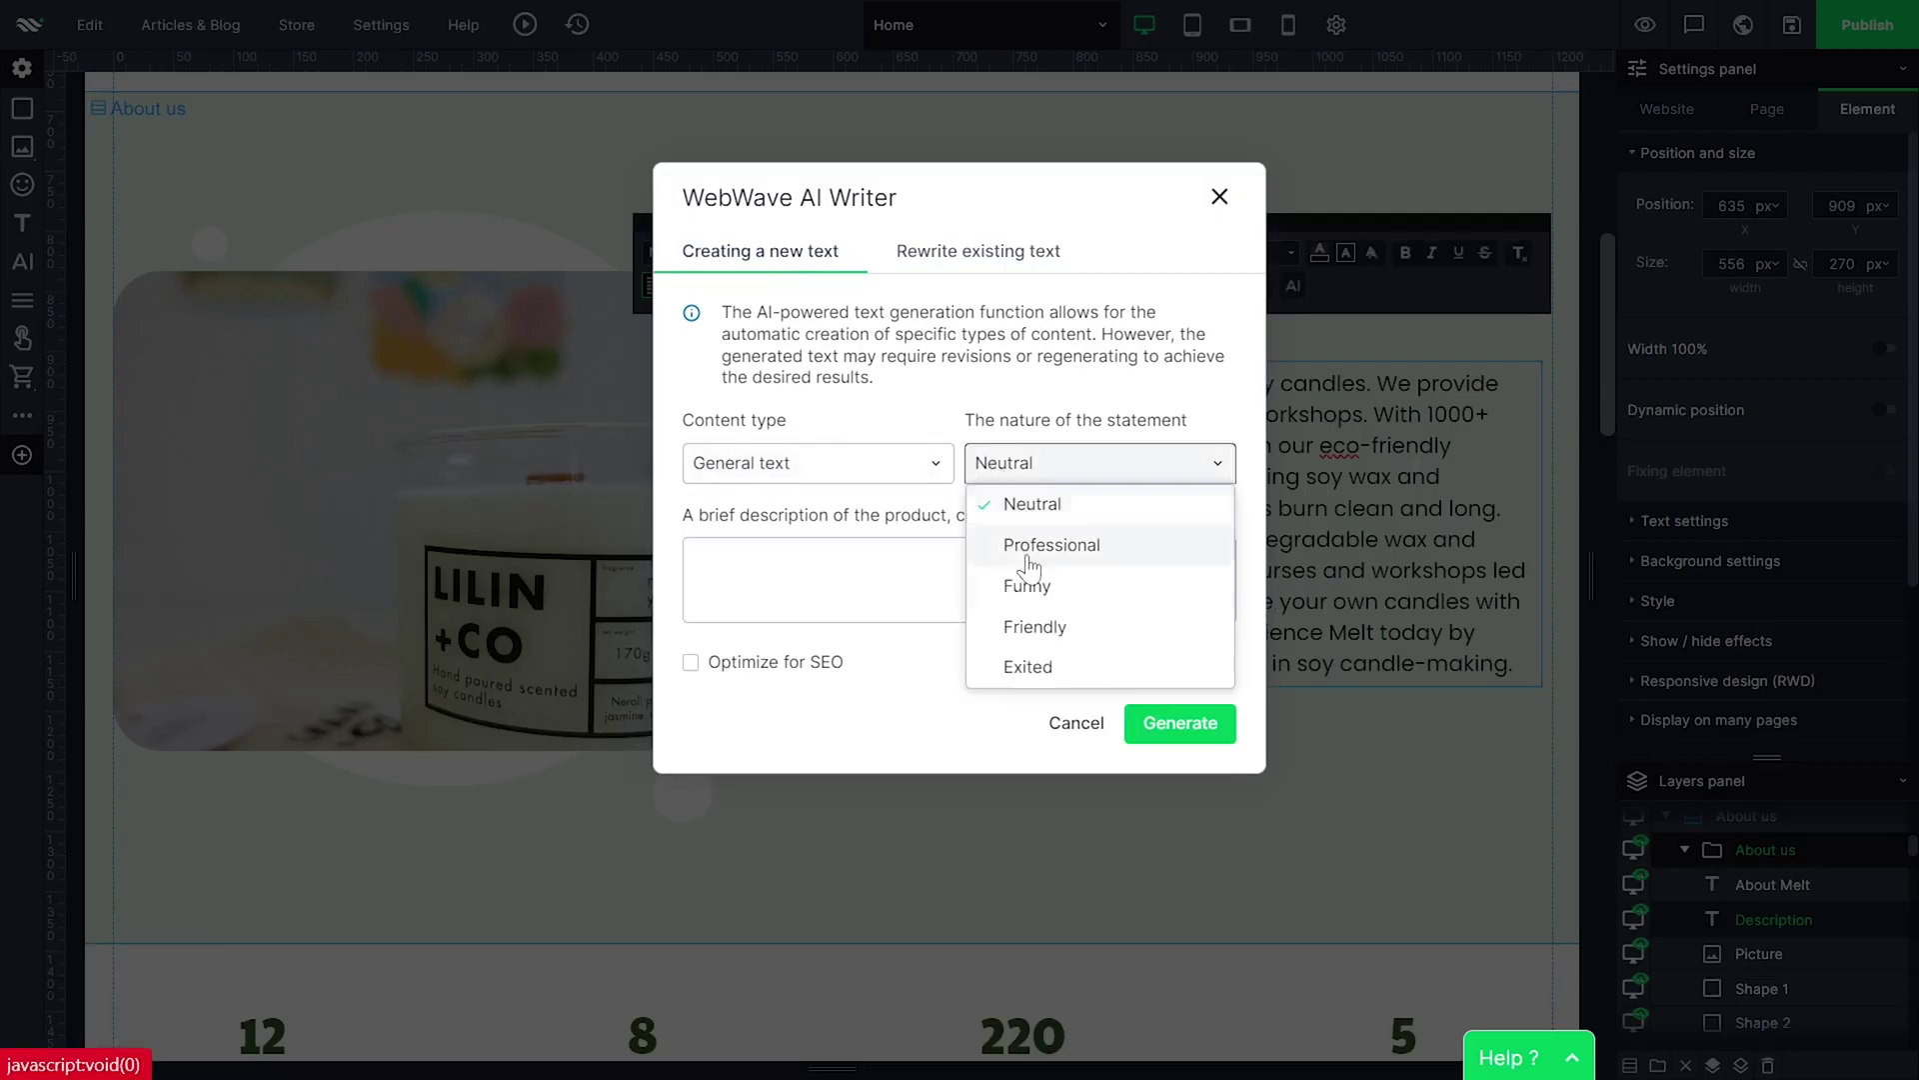
left_click(1036, 627)
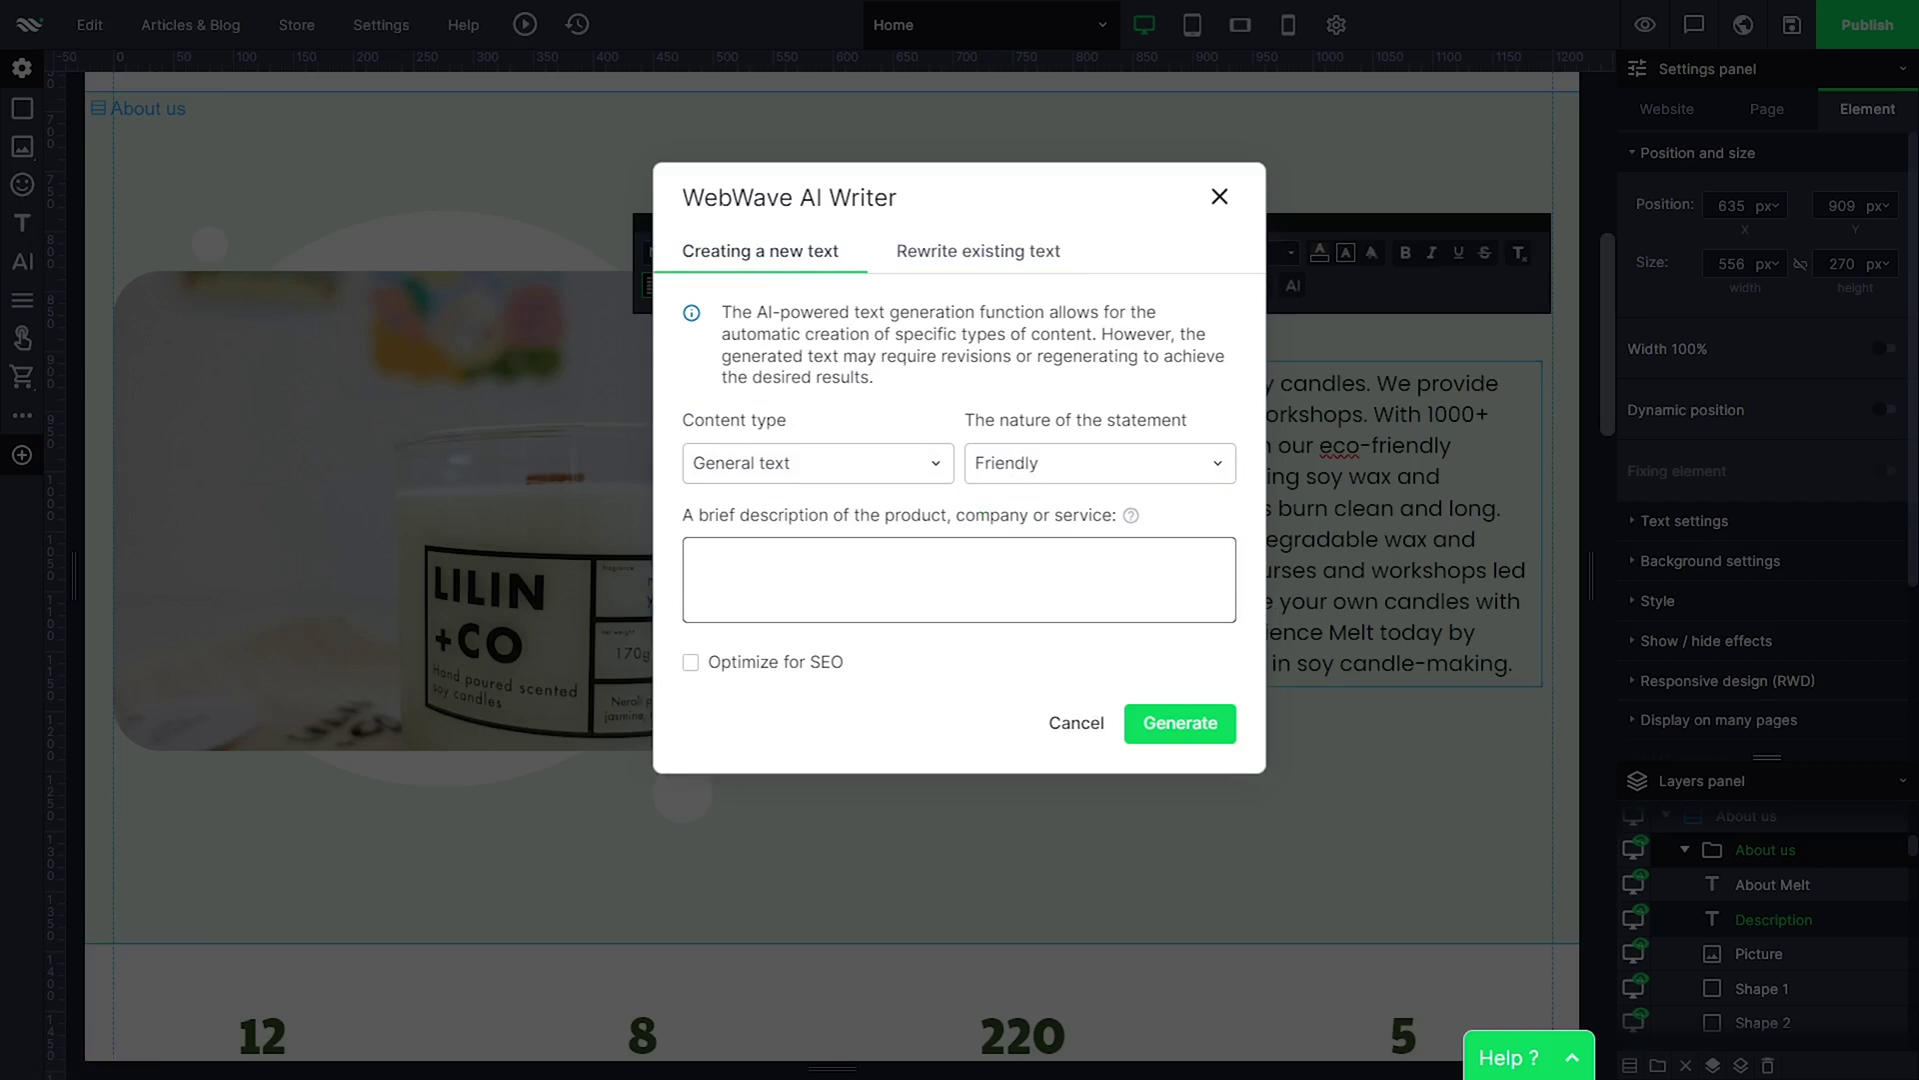
type("Write a brief copy for an \"About us\" section on a homepage of a soy candle company Melt. Include a backstory and reasons for starting this business. Make it brief.")
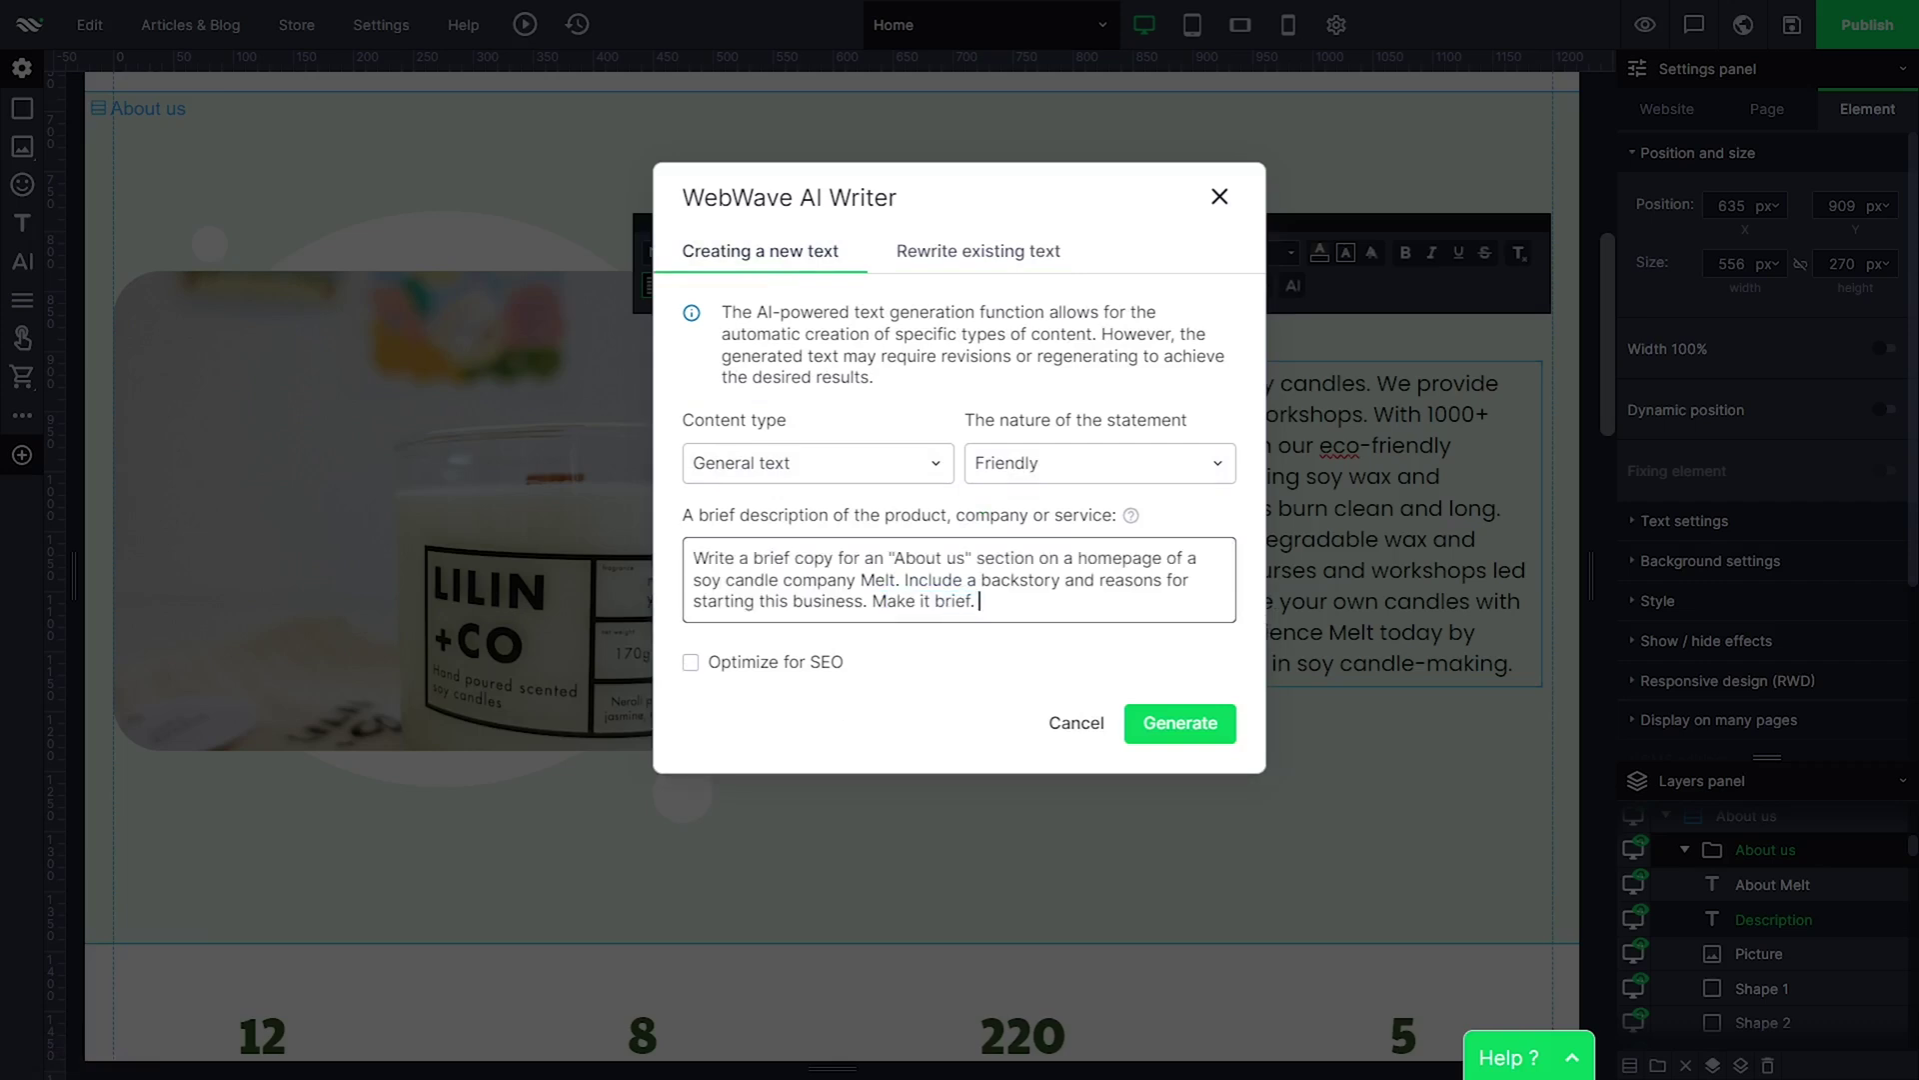
left_click(1180, 723)
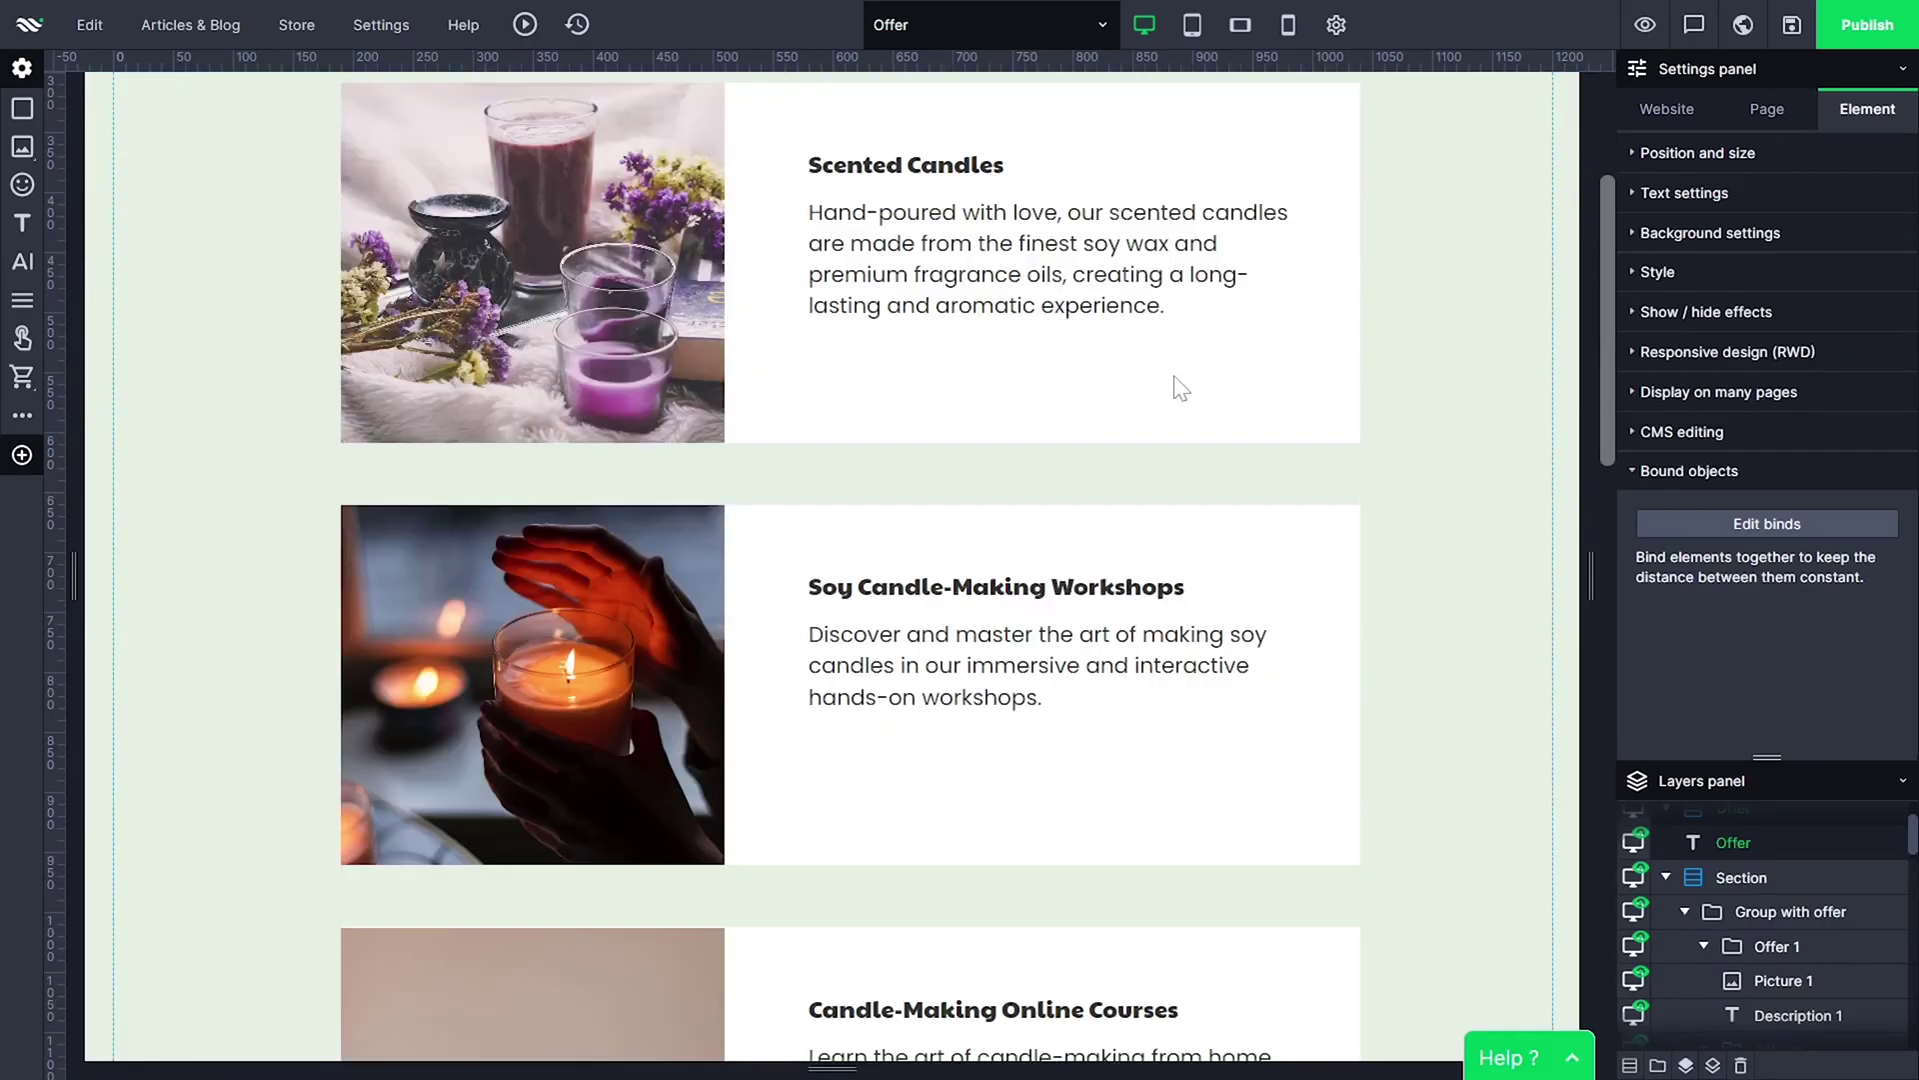
Scroll through the Offer page's FAQ and contact banner, then select the offer cards group
left_click(1435, 451)
scroll(1436, 451, "down", 8)
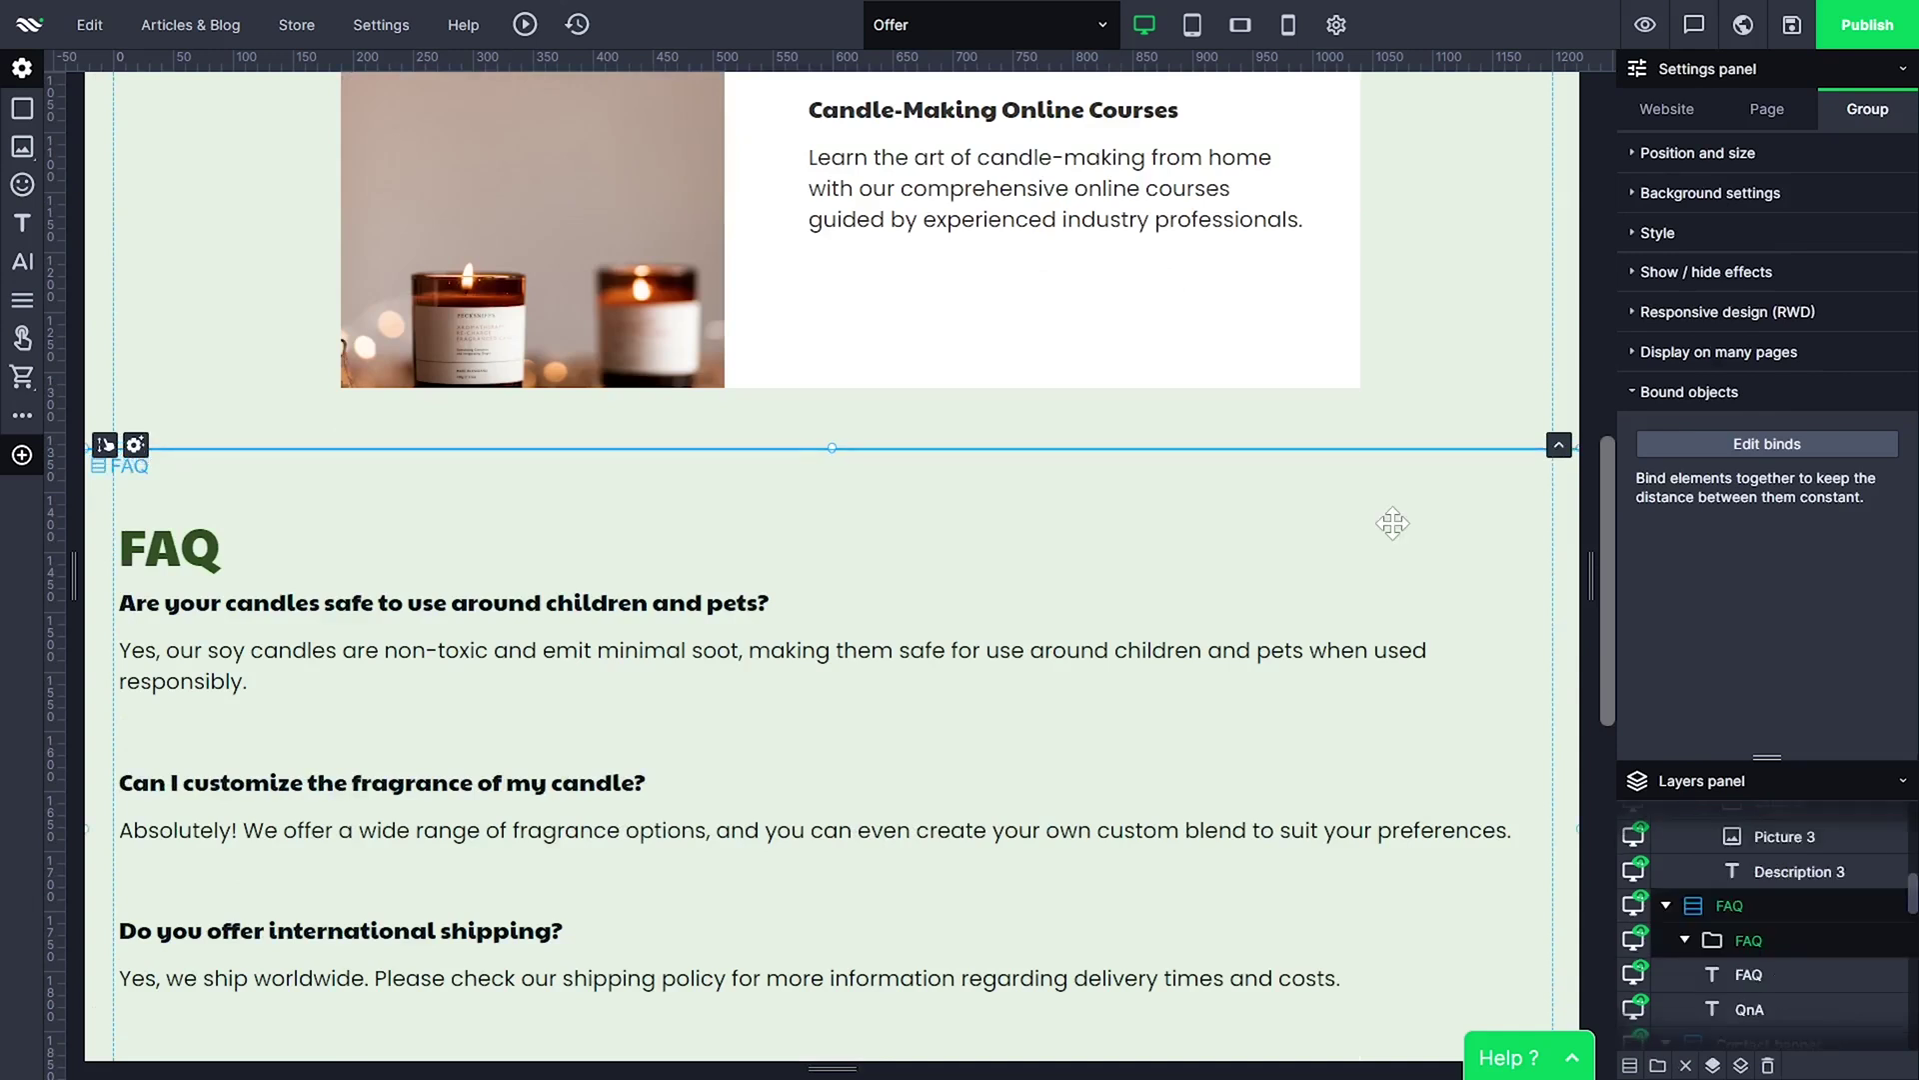
scroll(1394, 523, "down", 8)
scroll(1485, 787, "down", 5)
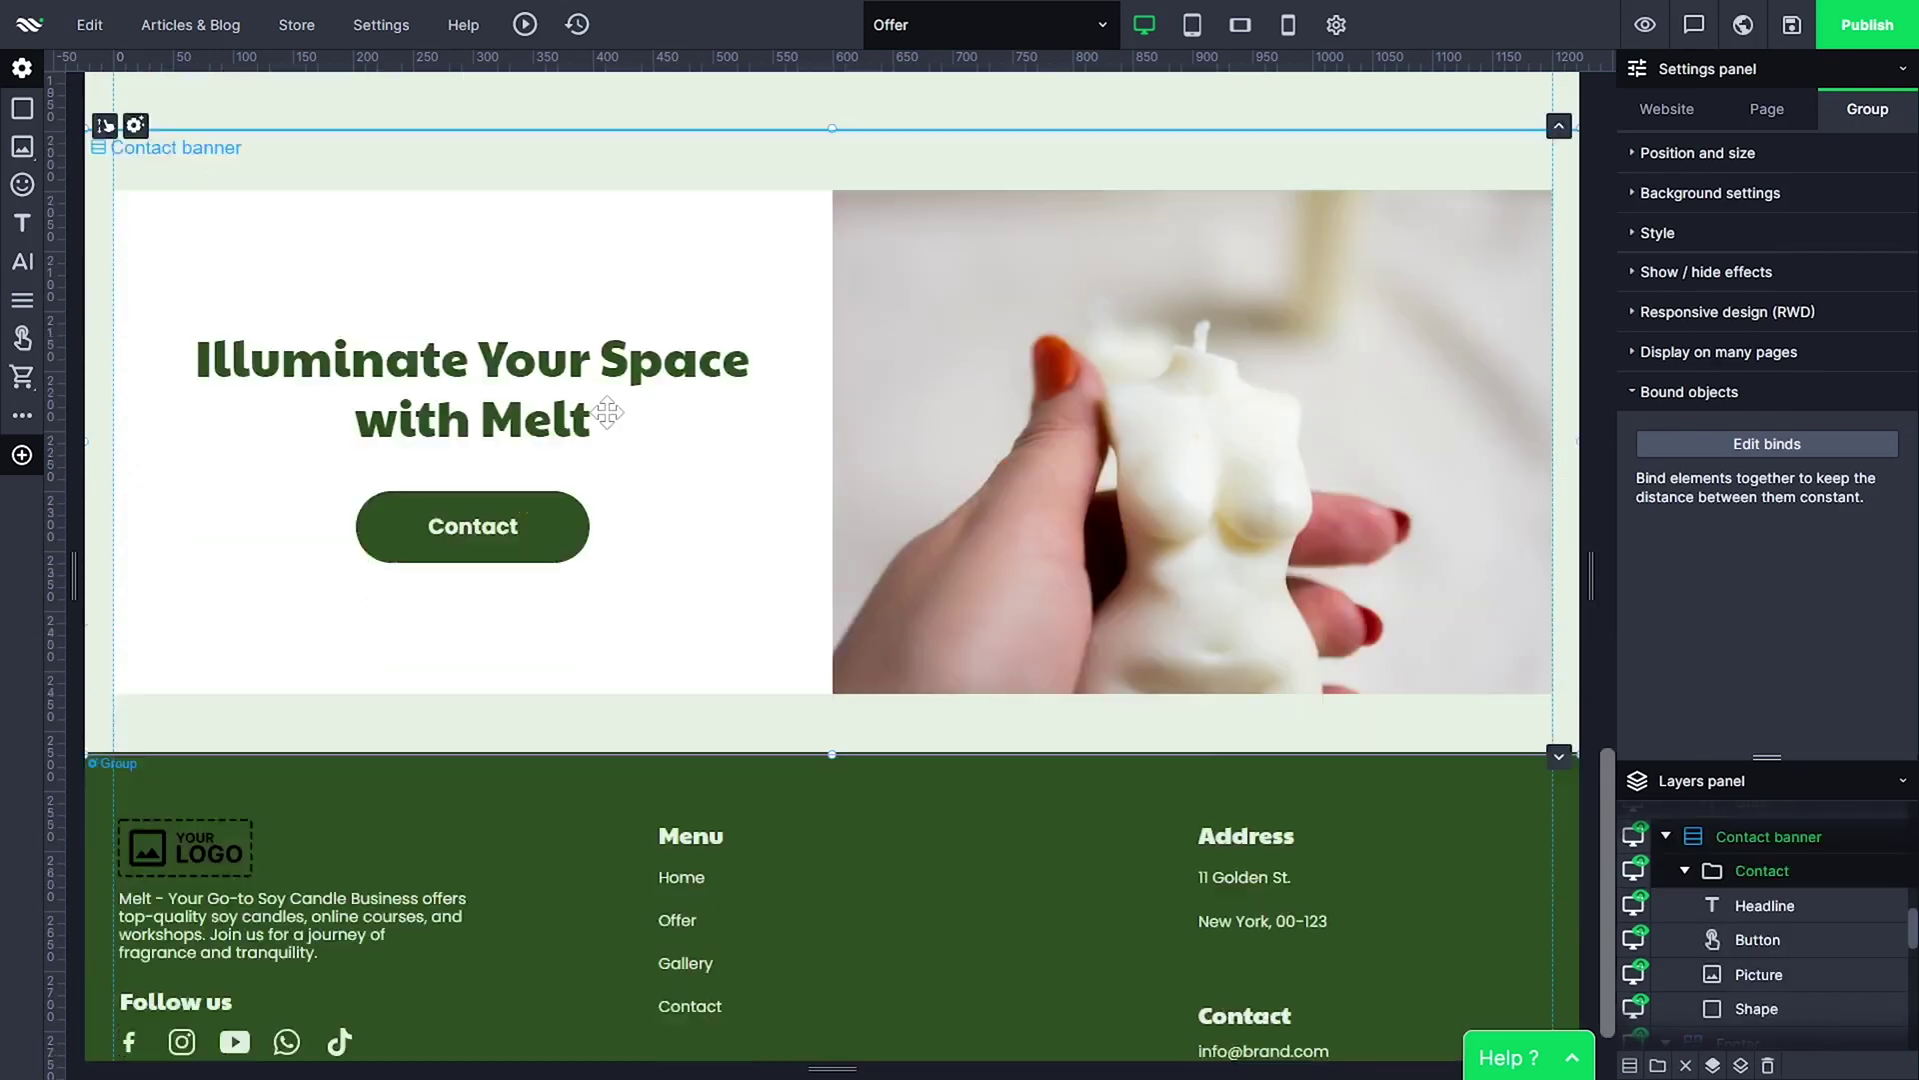
left_click_drag(1610, 830, 1557, 146)
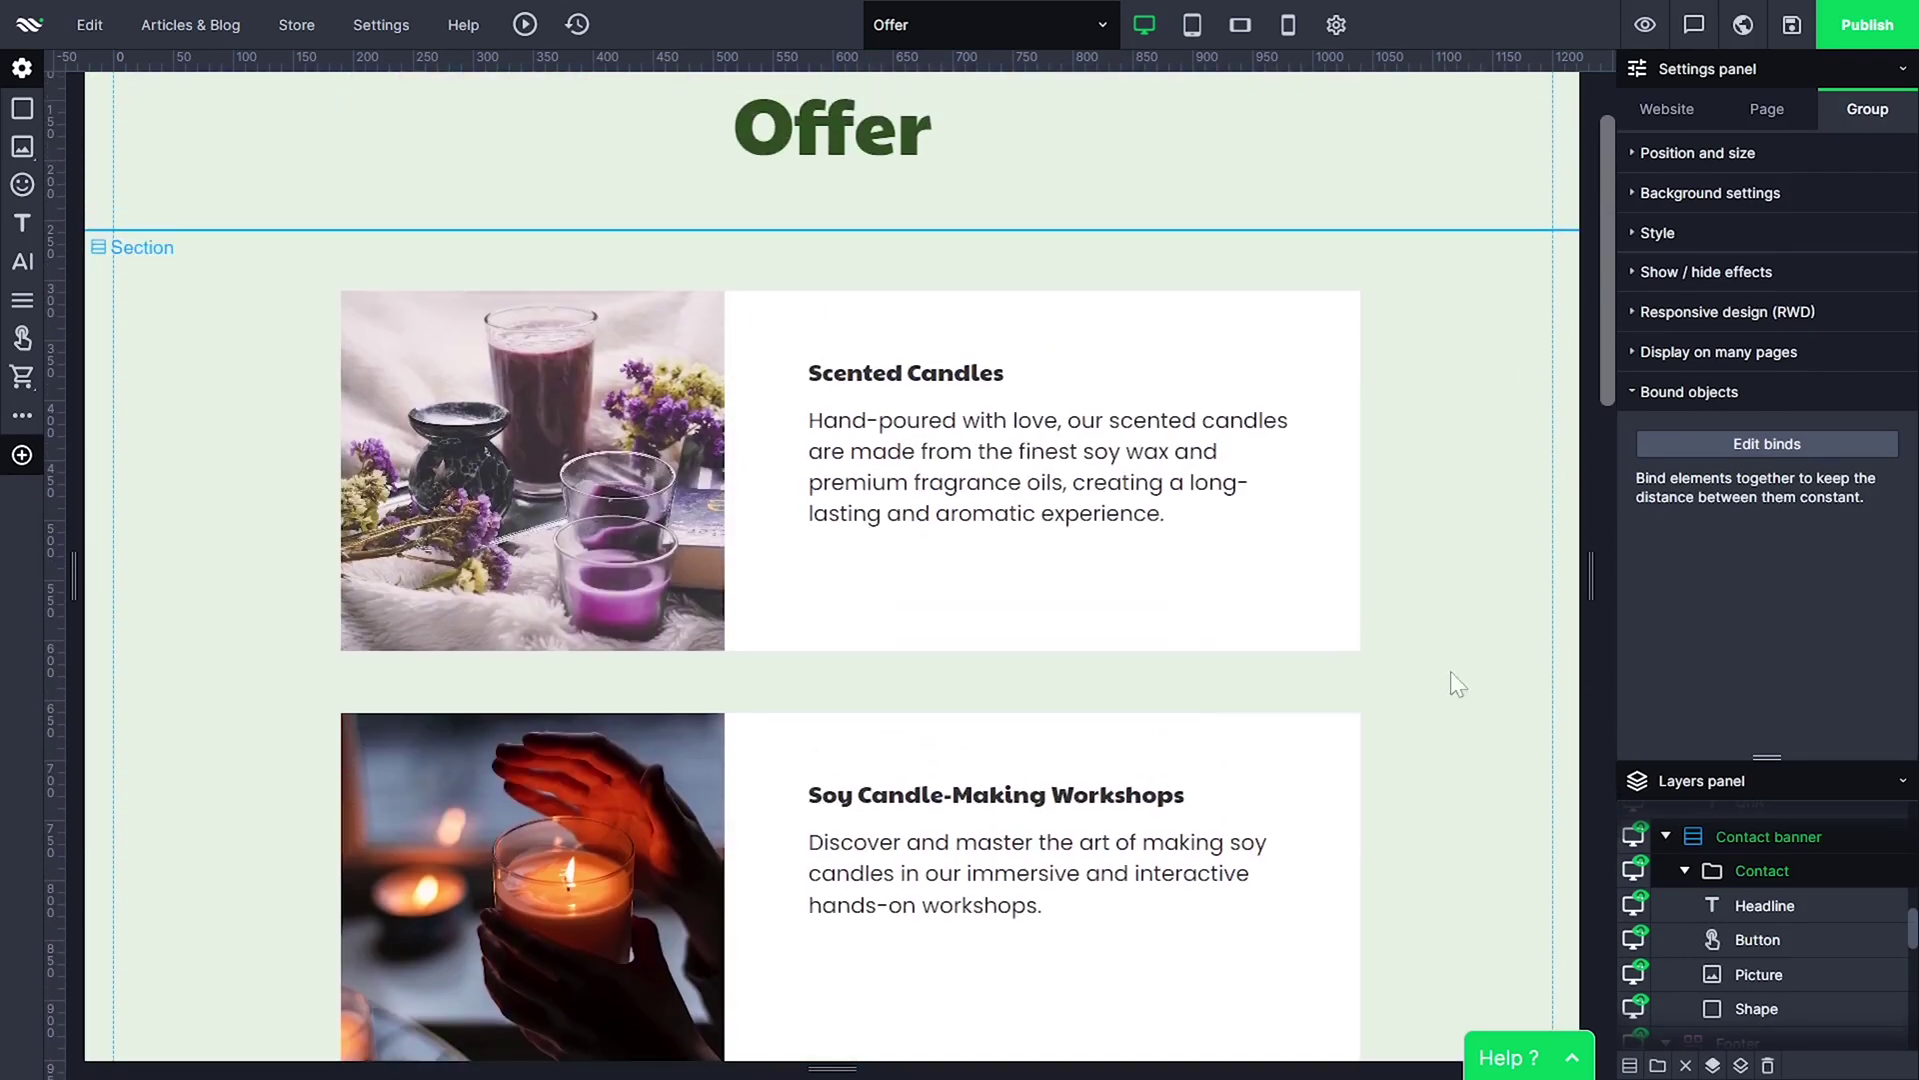
left_click_drag(1611, 279, 1600, 556)
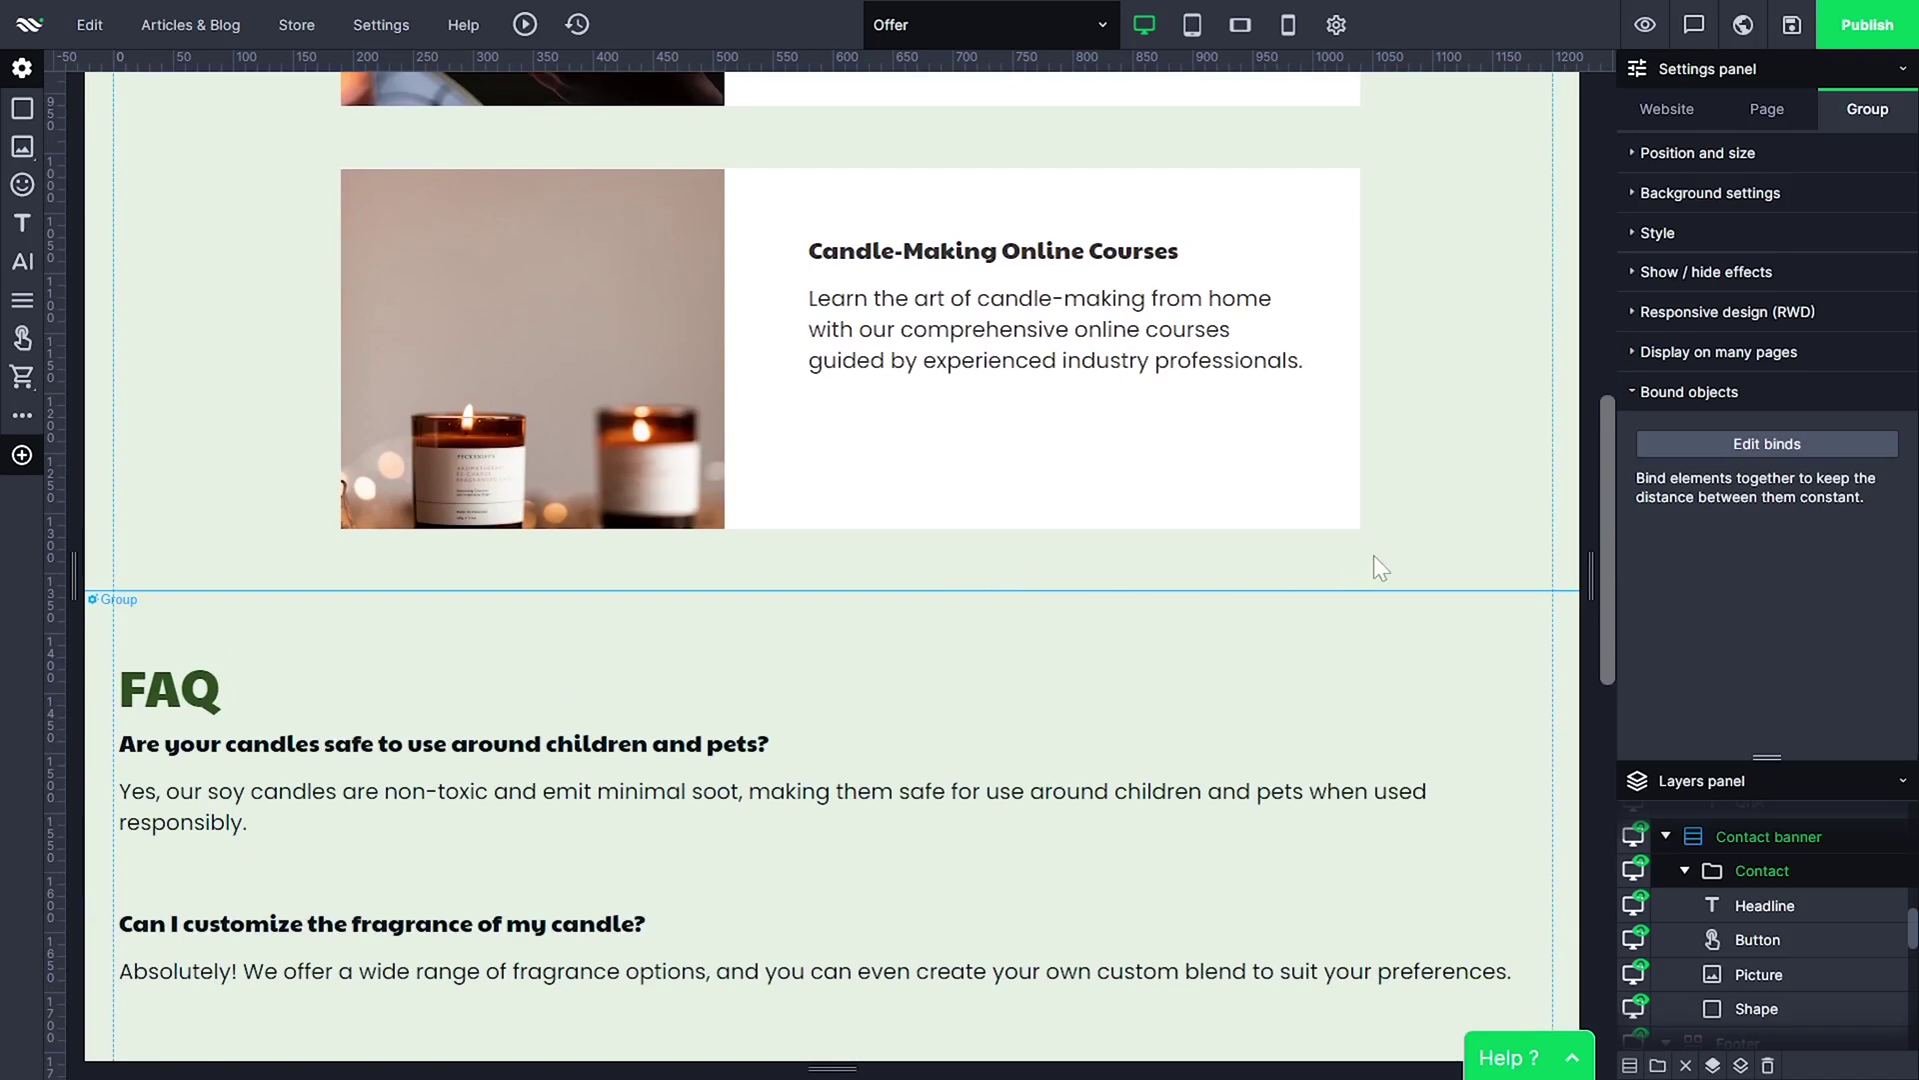
left_click(1406, 531)
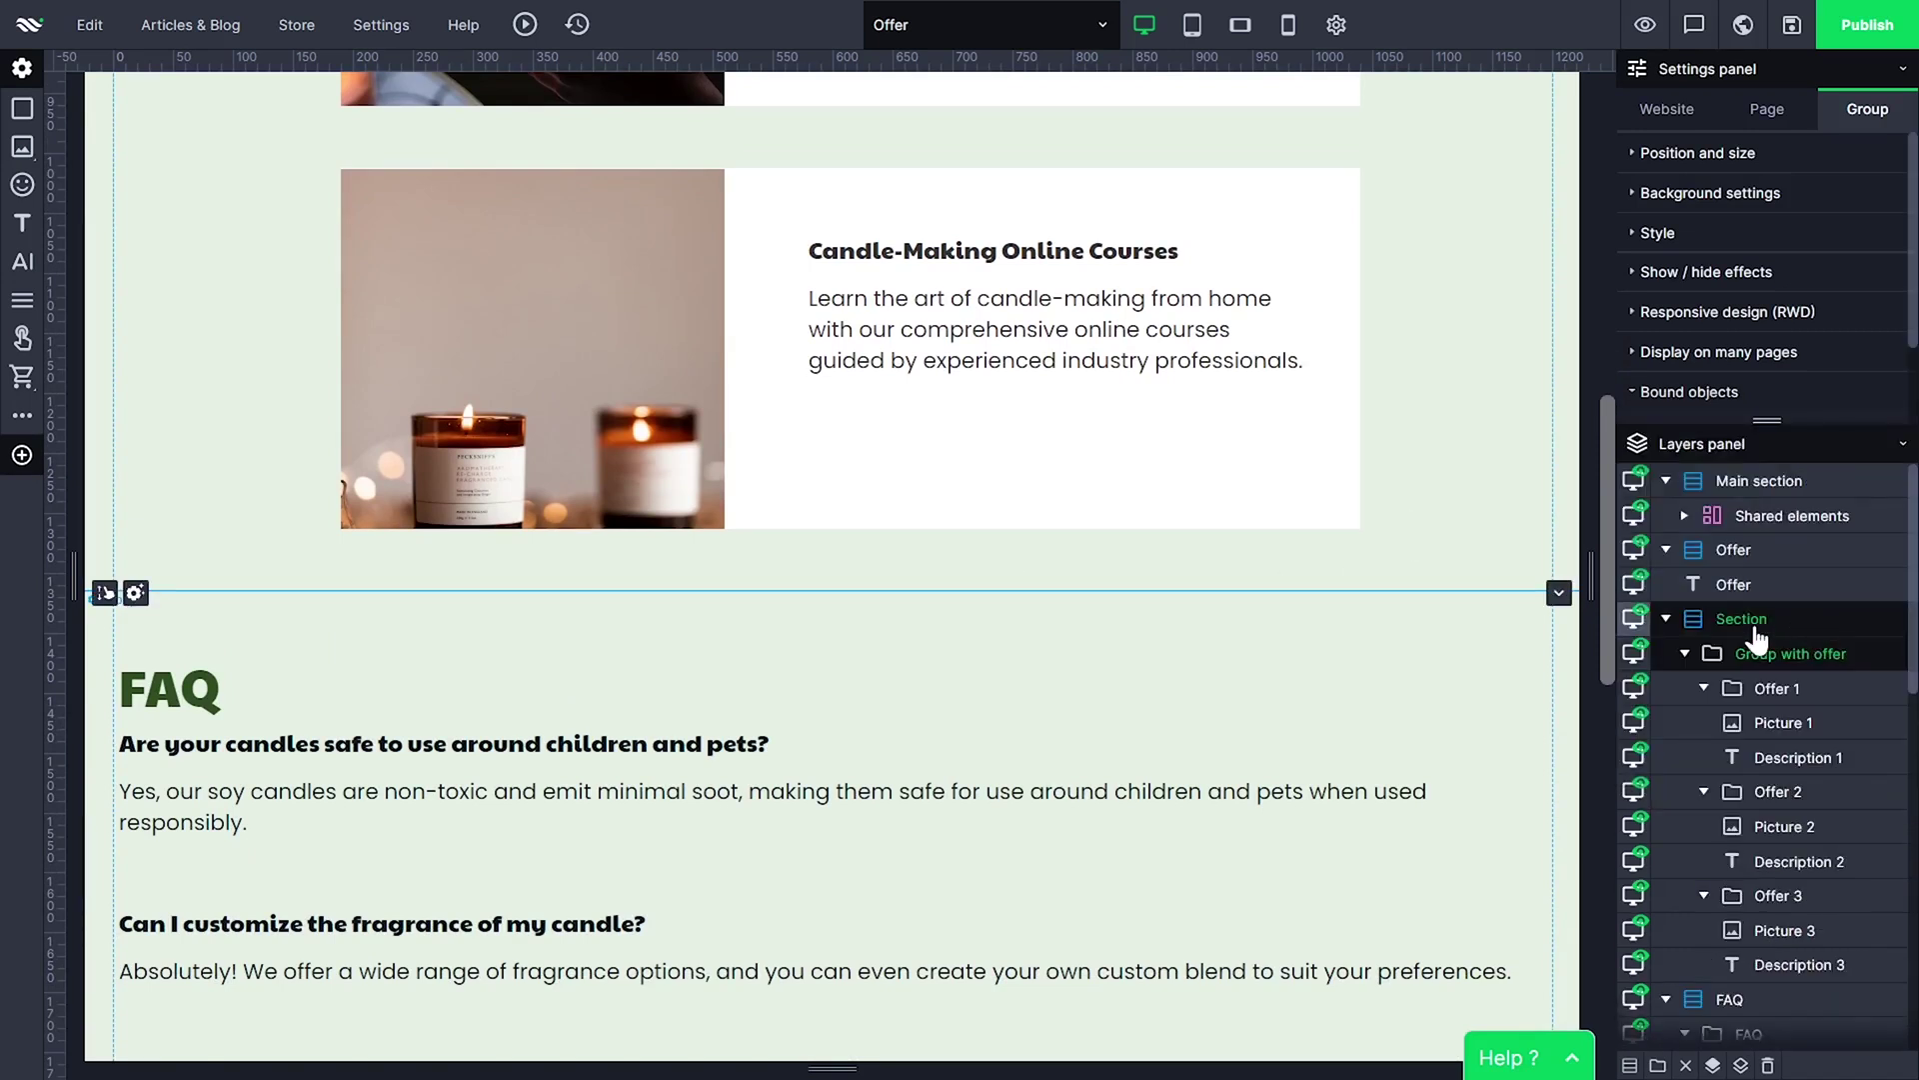
Add an empty section below the offer cards and name it 'Candle of the month'
left_click(1752, 620)
scroll(1392, 510, "down", 8)
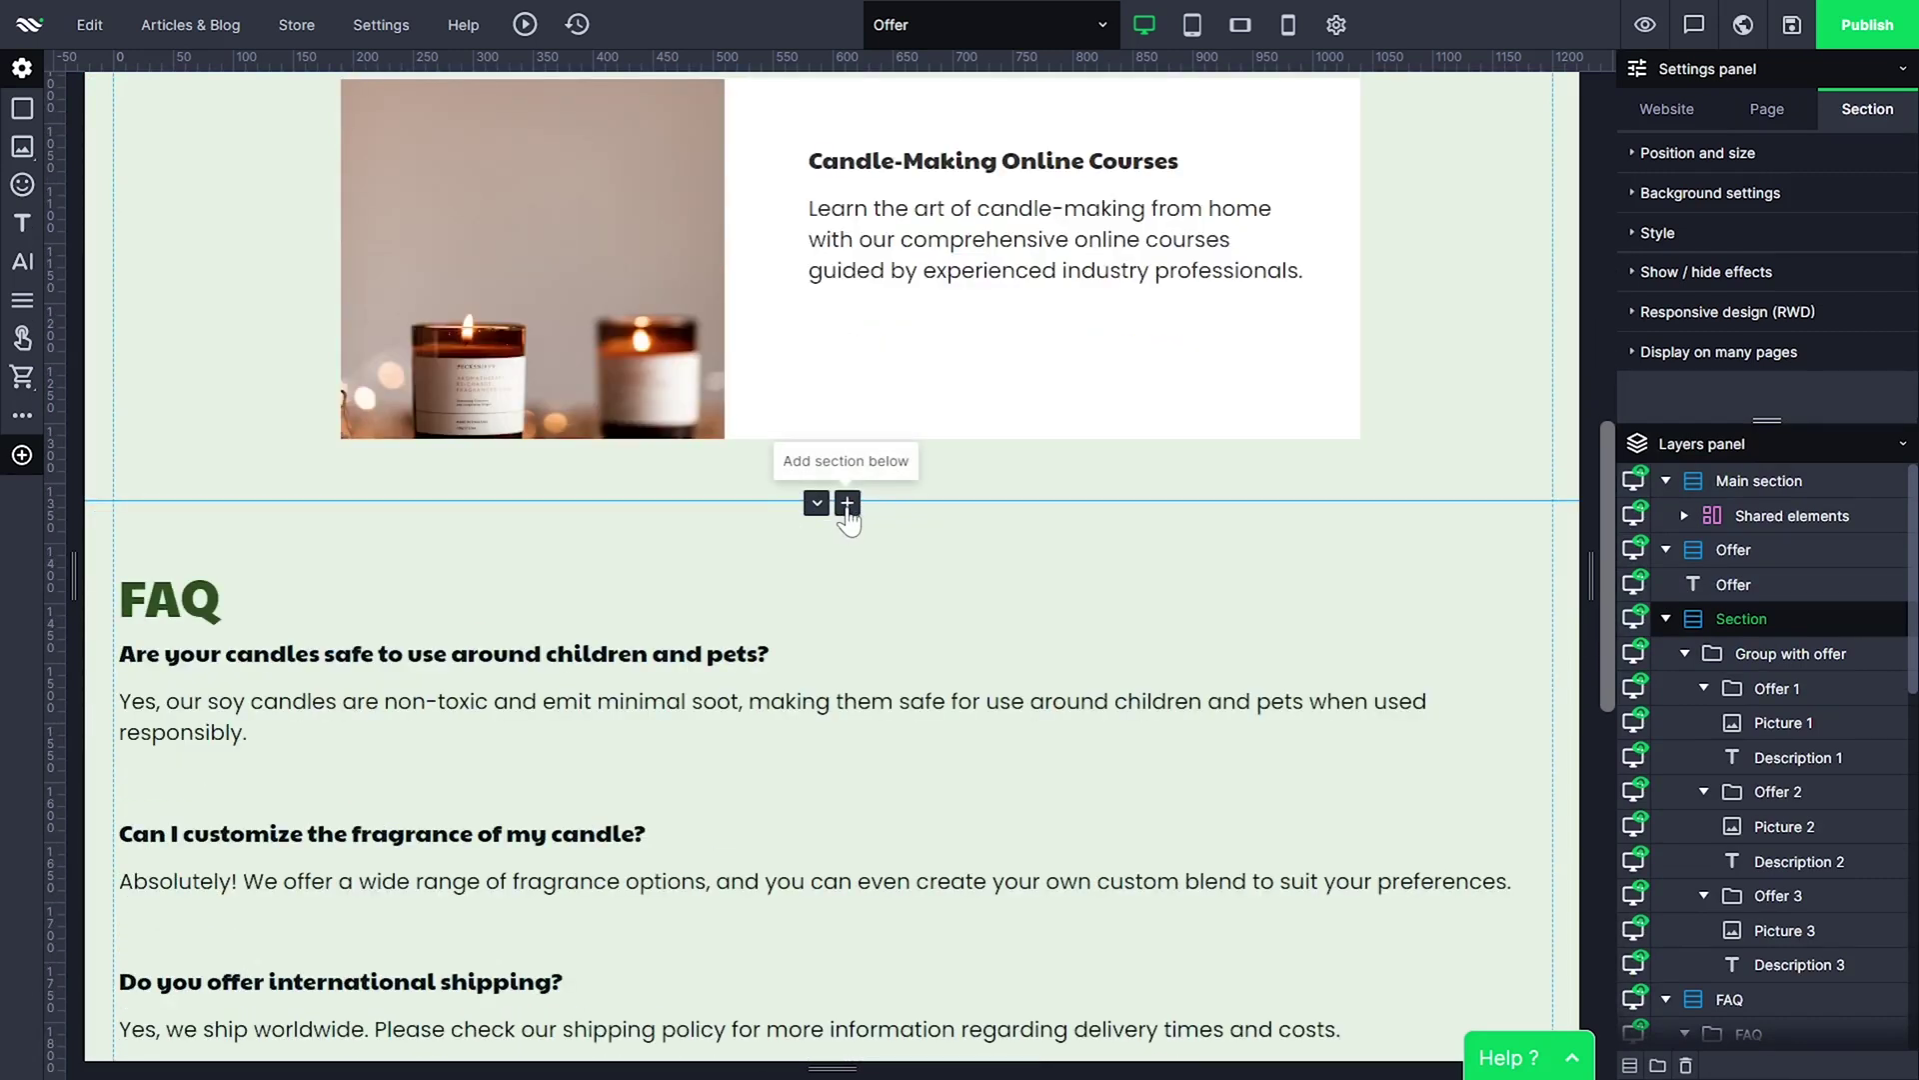
left_click(847, 503)
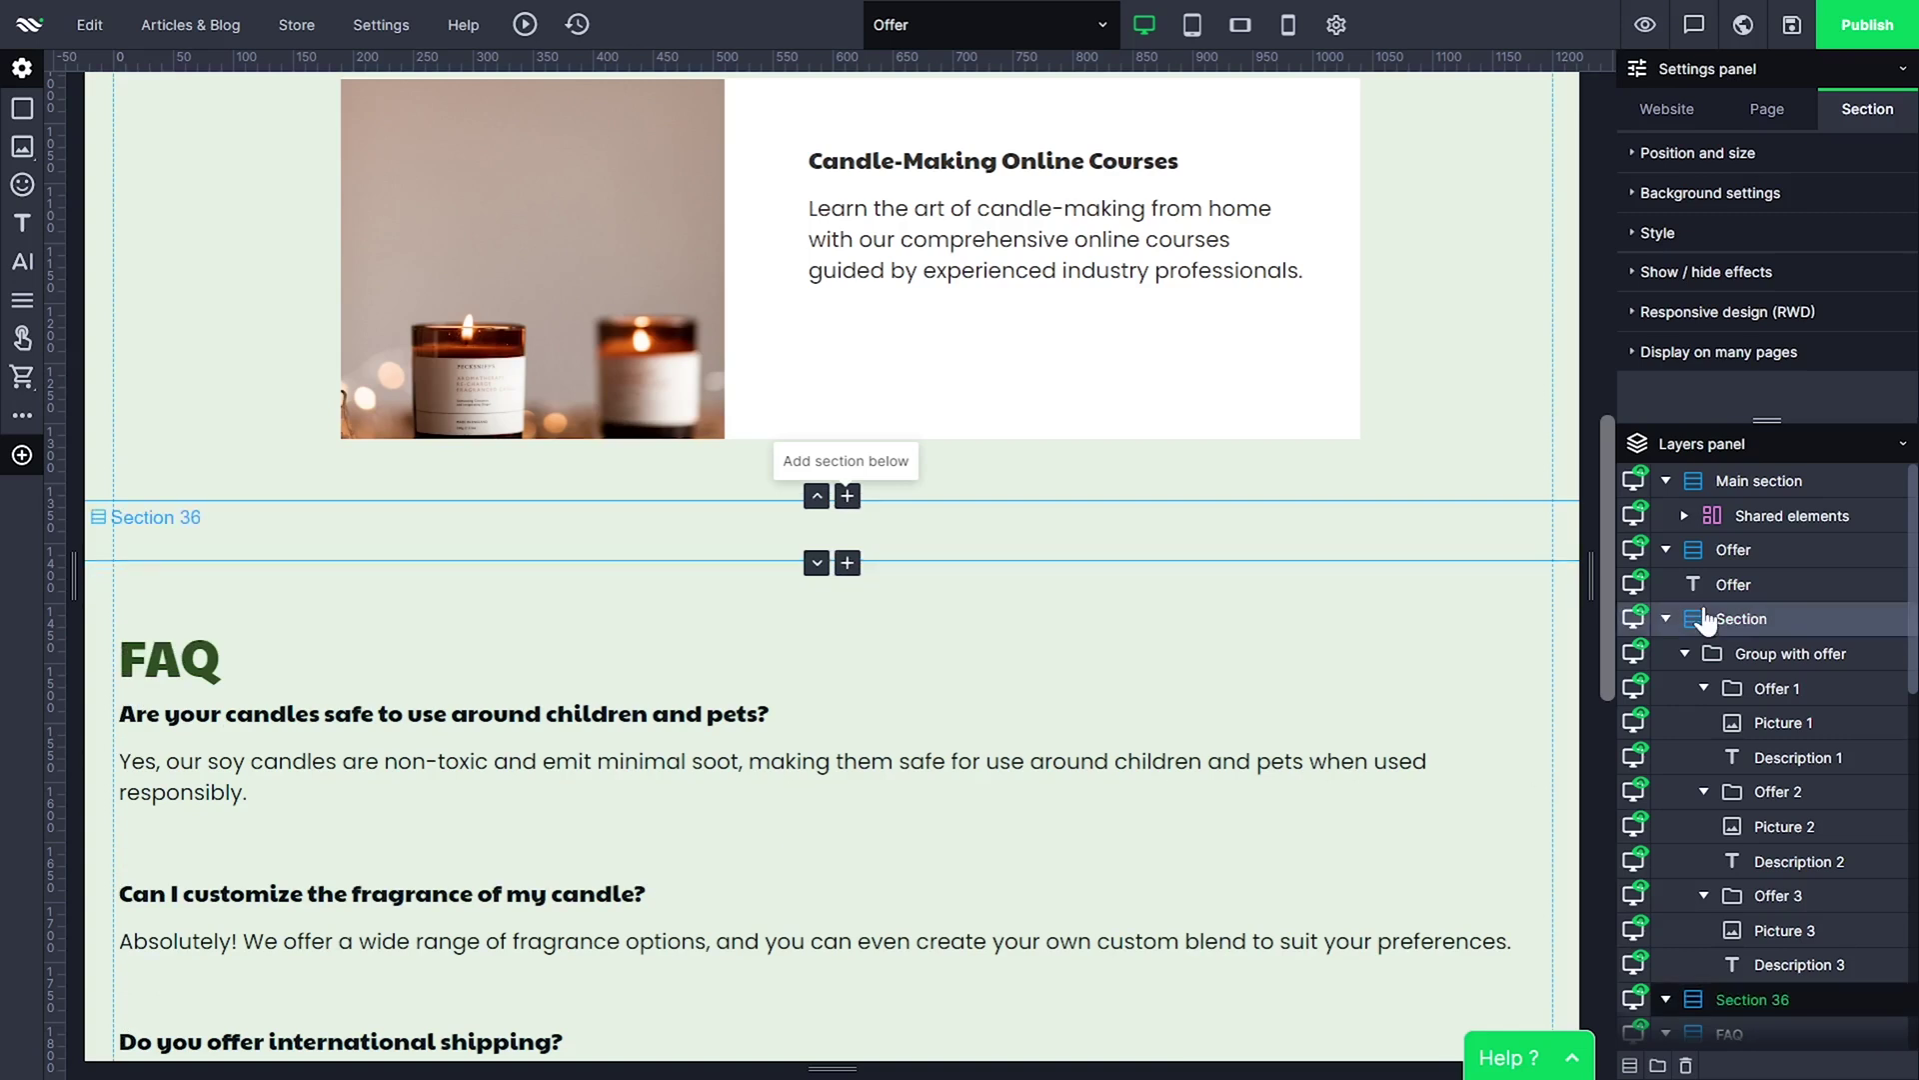
scroll(1740, 680, "down", 3)
double_click(1754, 639)
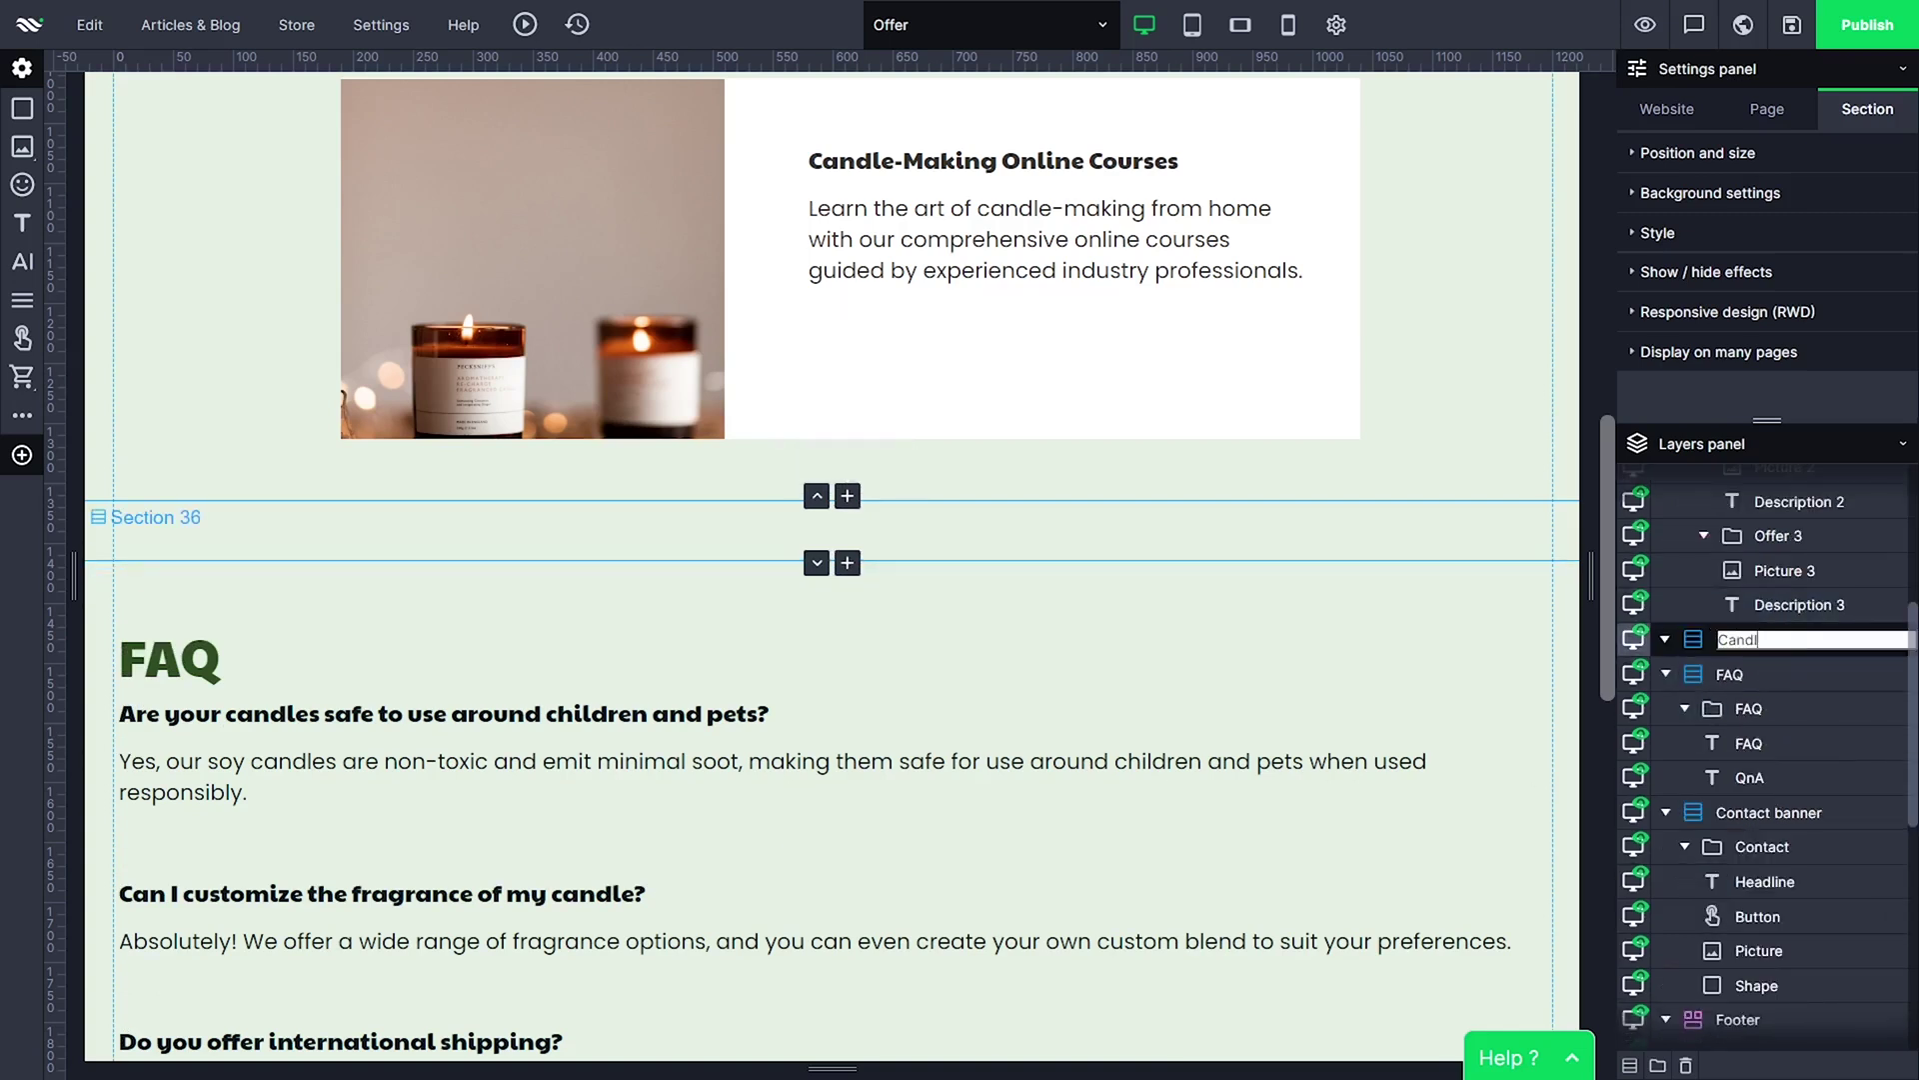
type("Candle of the month")
key("Return")
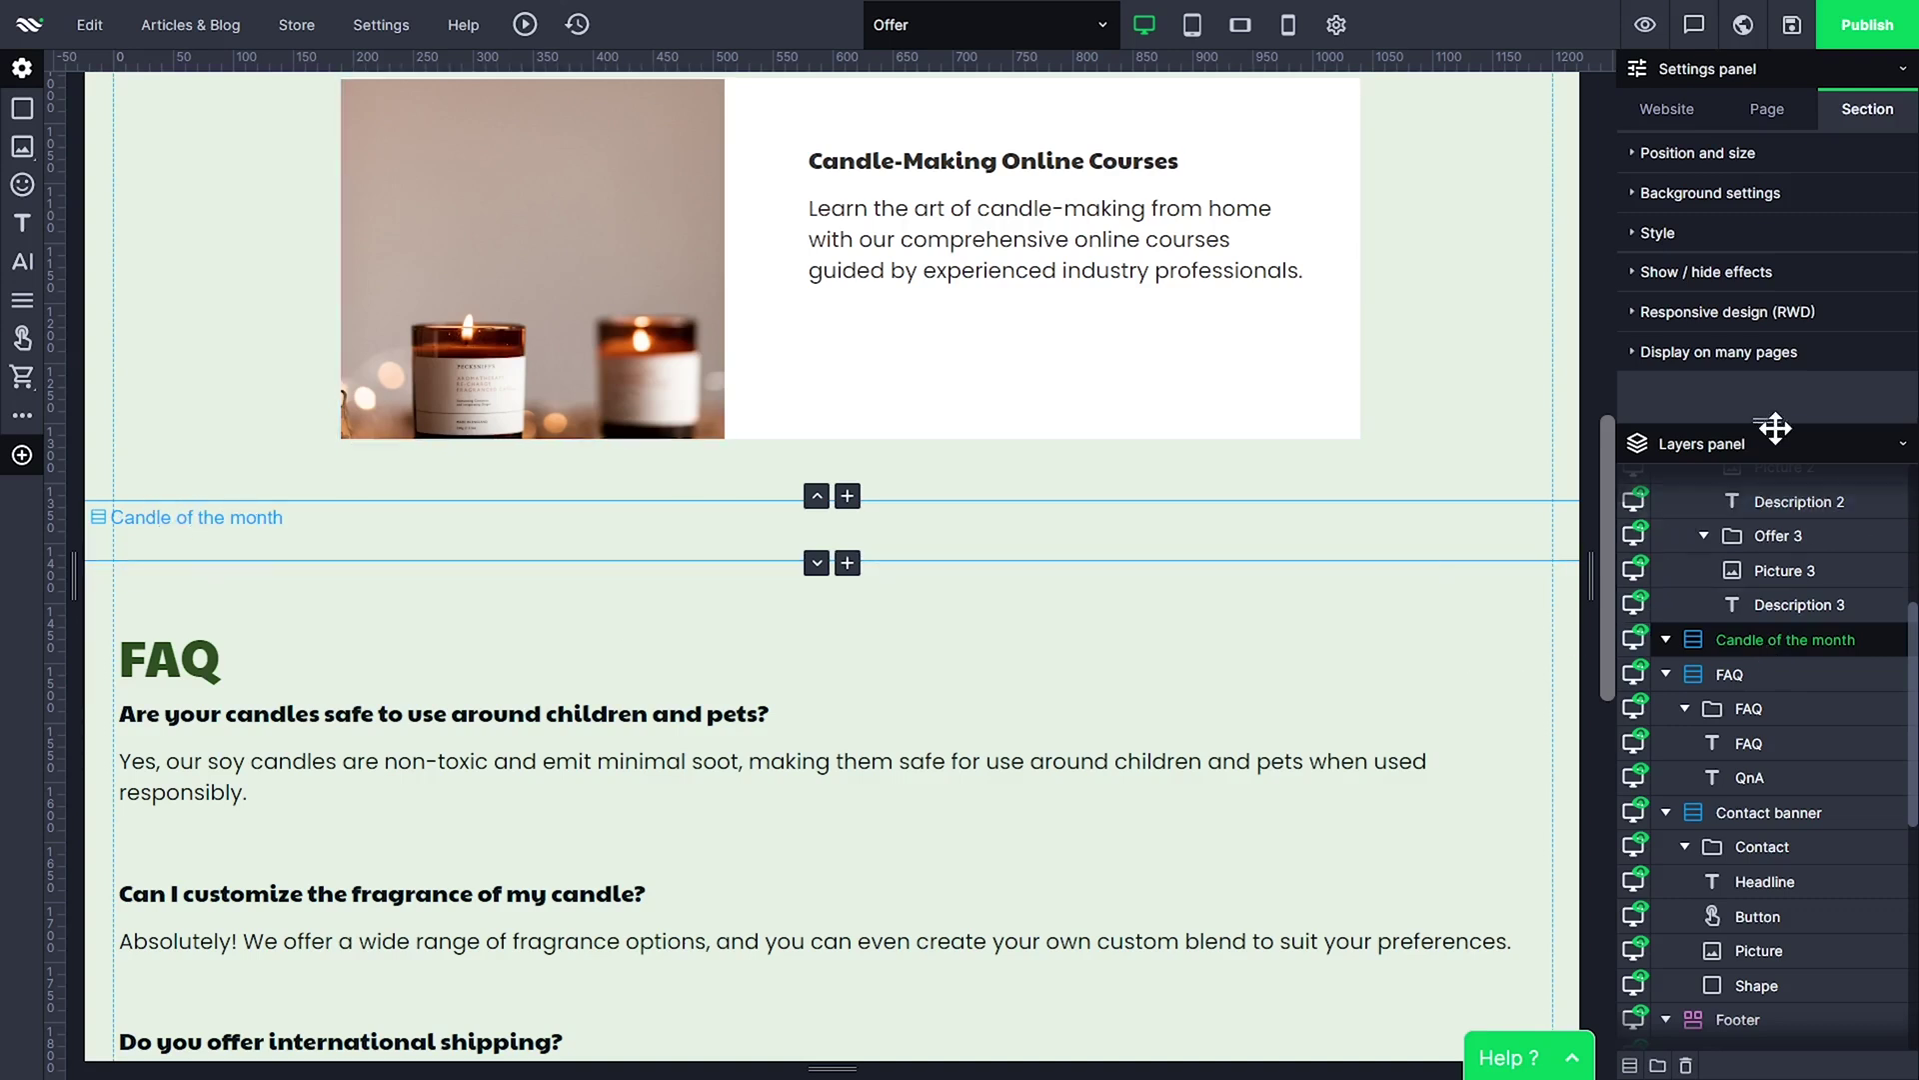
Turn on Margin in the new section's Style options
left_click_drag(1768, 420, 1739, 780)
left_click(1721, 233)
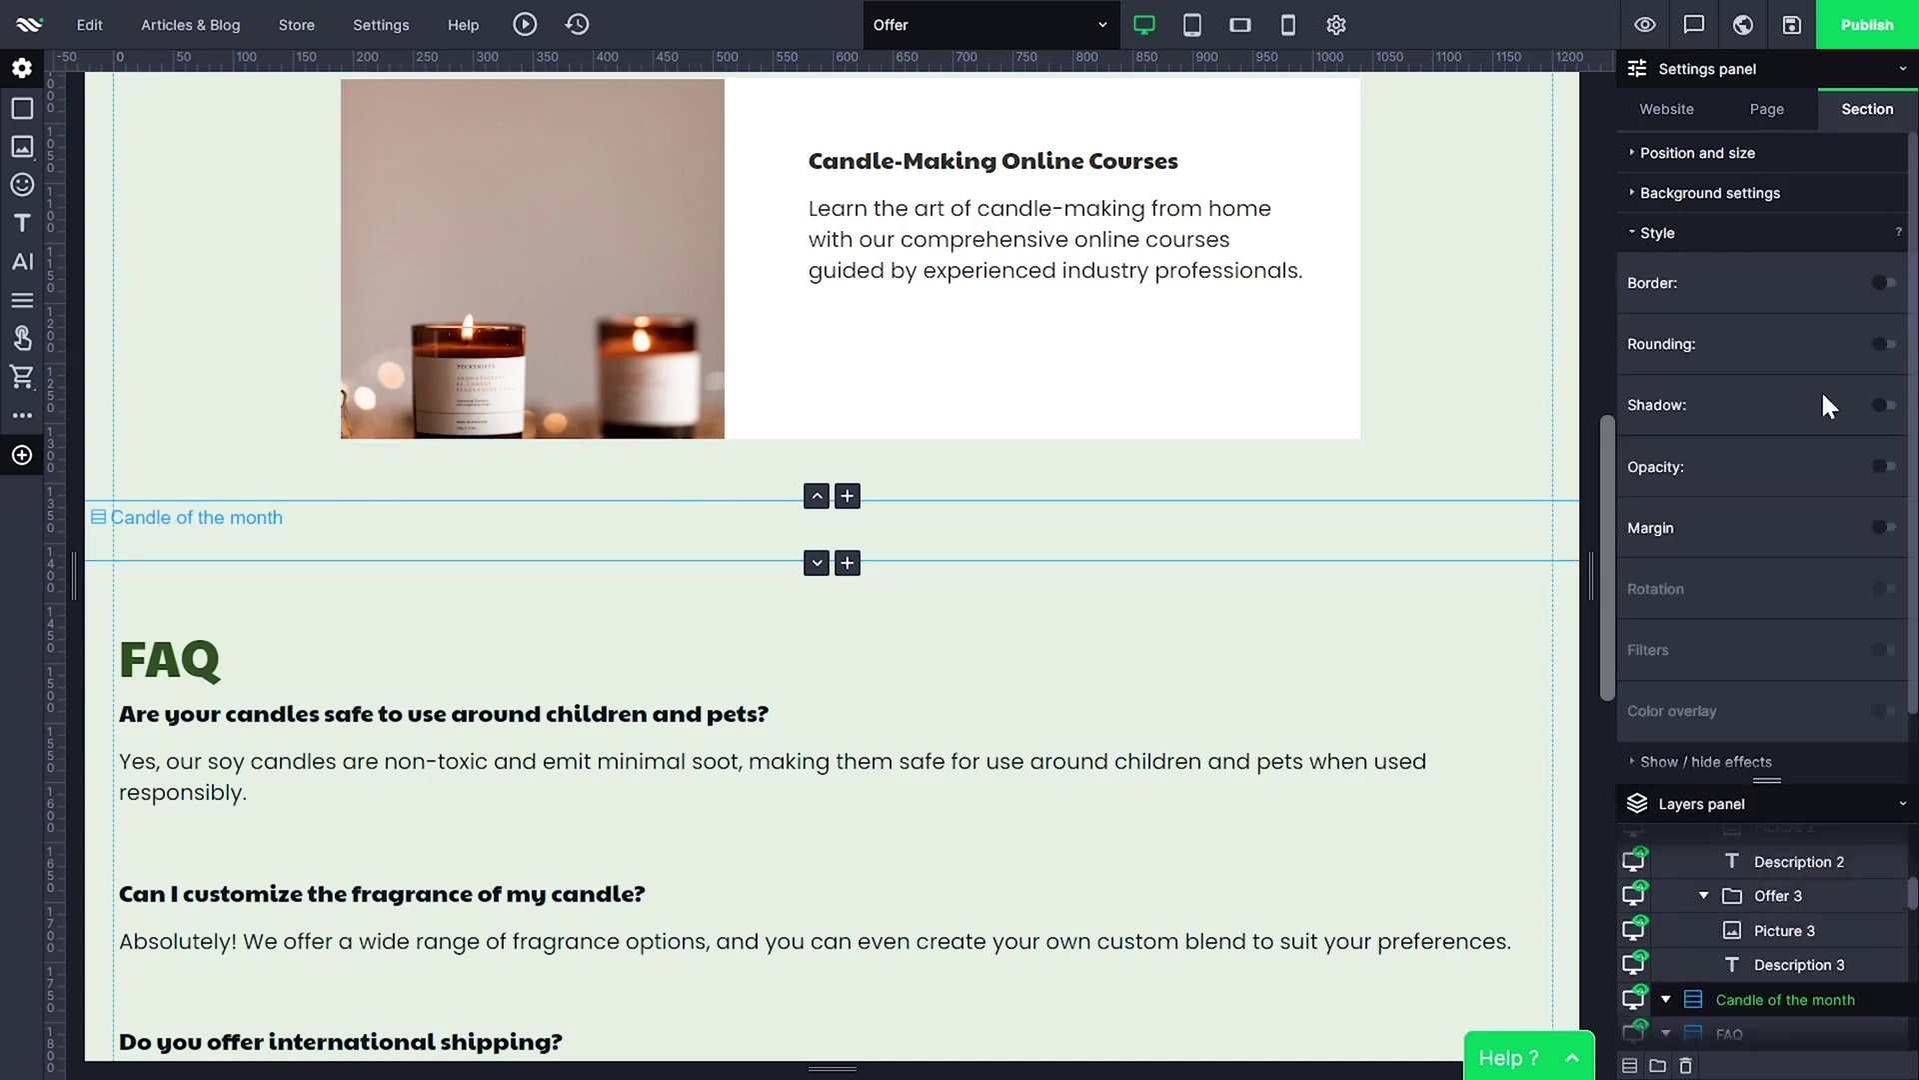
left_click(1884, 527)
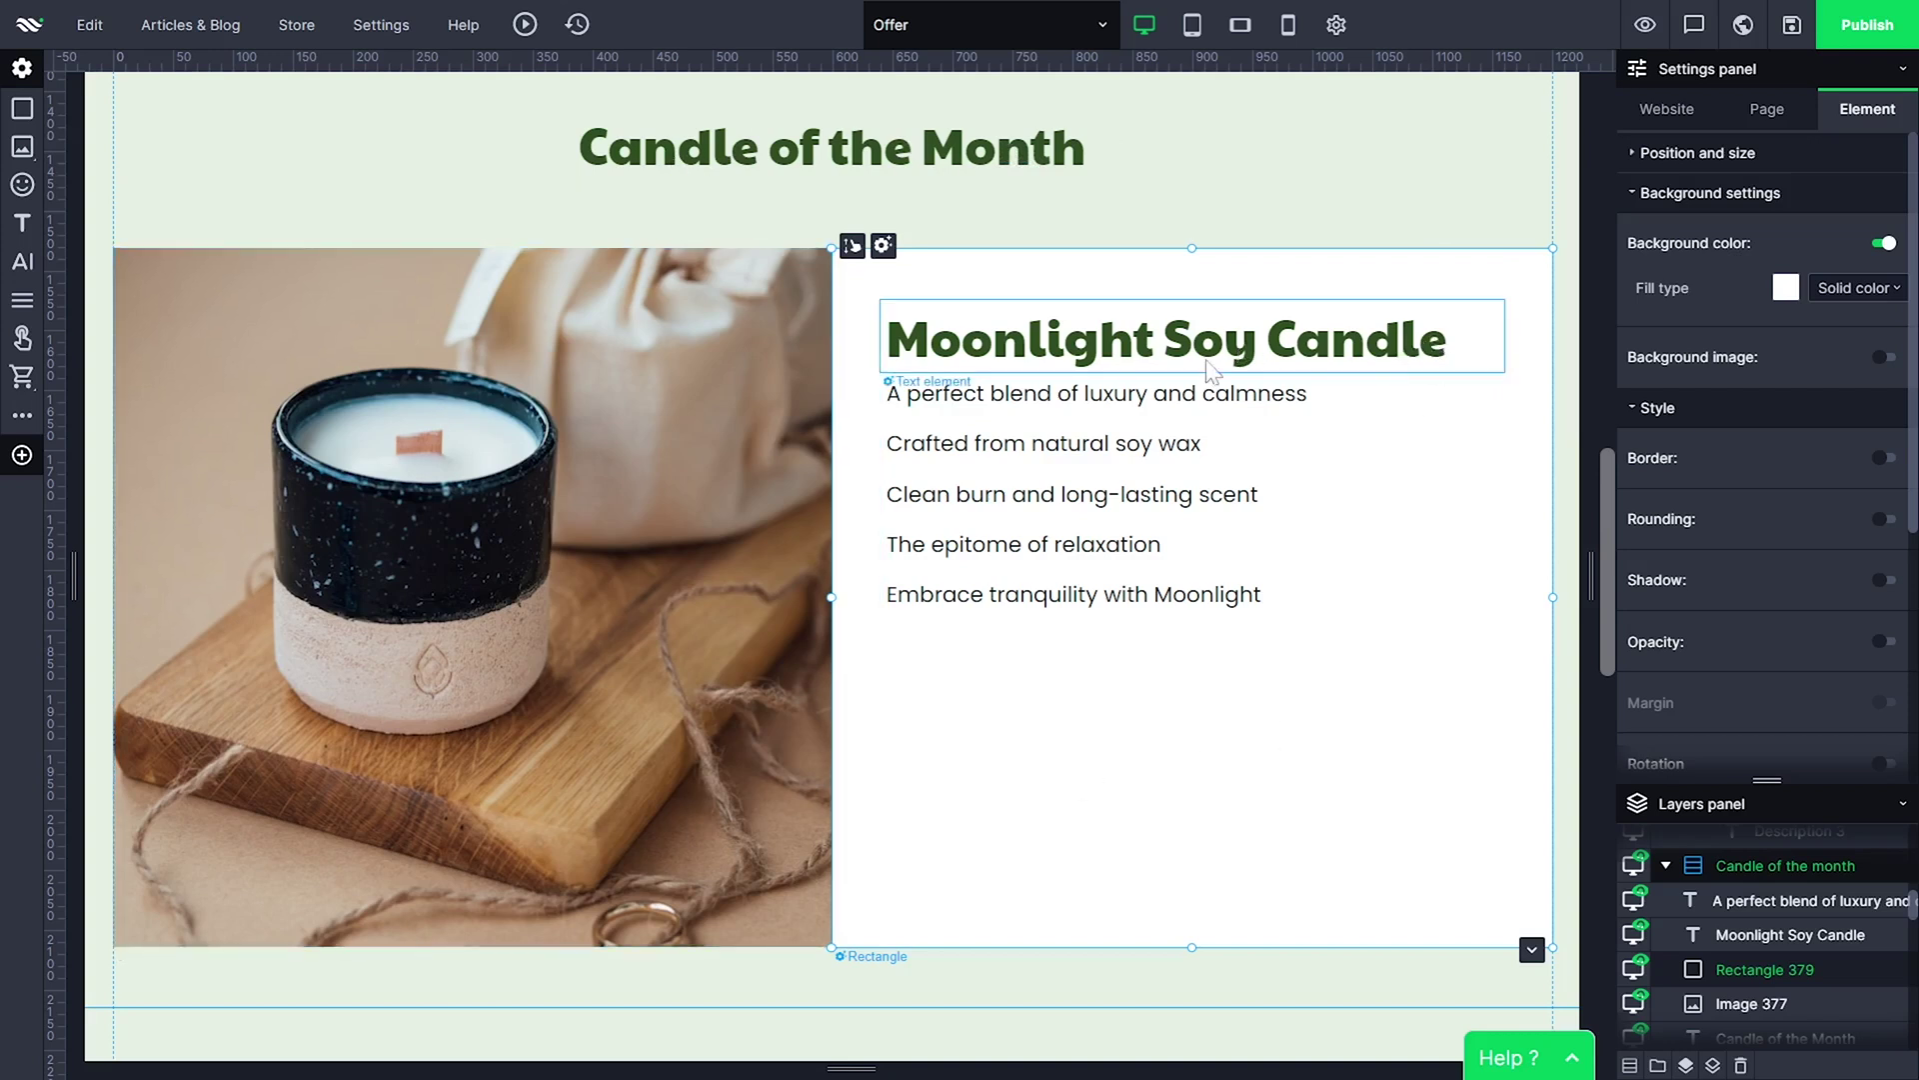
Nudge the feature lines slightly lower and paste a green arrow icon beside the first line
left_click(1179, 430)
left_click_drag(1179, 443, 1180, 455)
left_click(1056, 700)
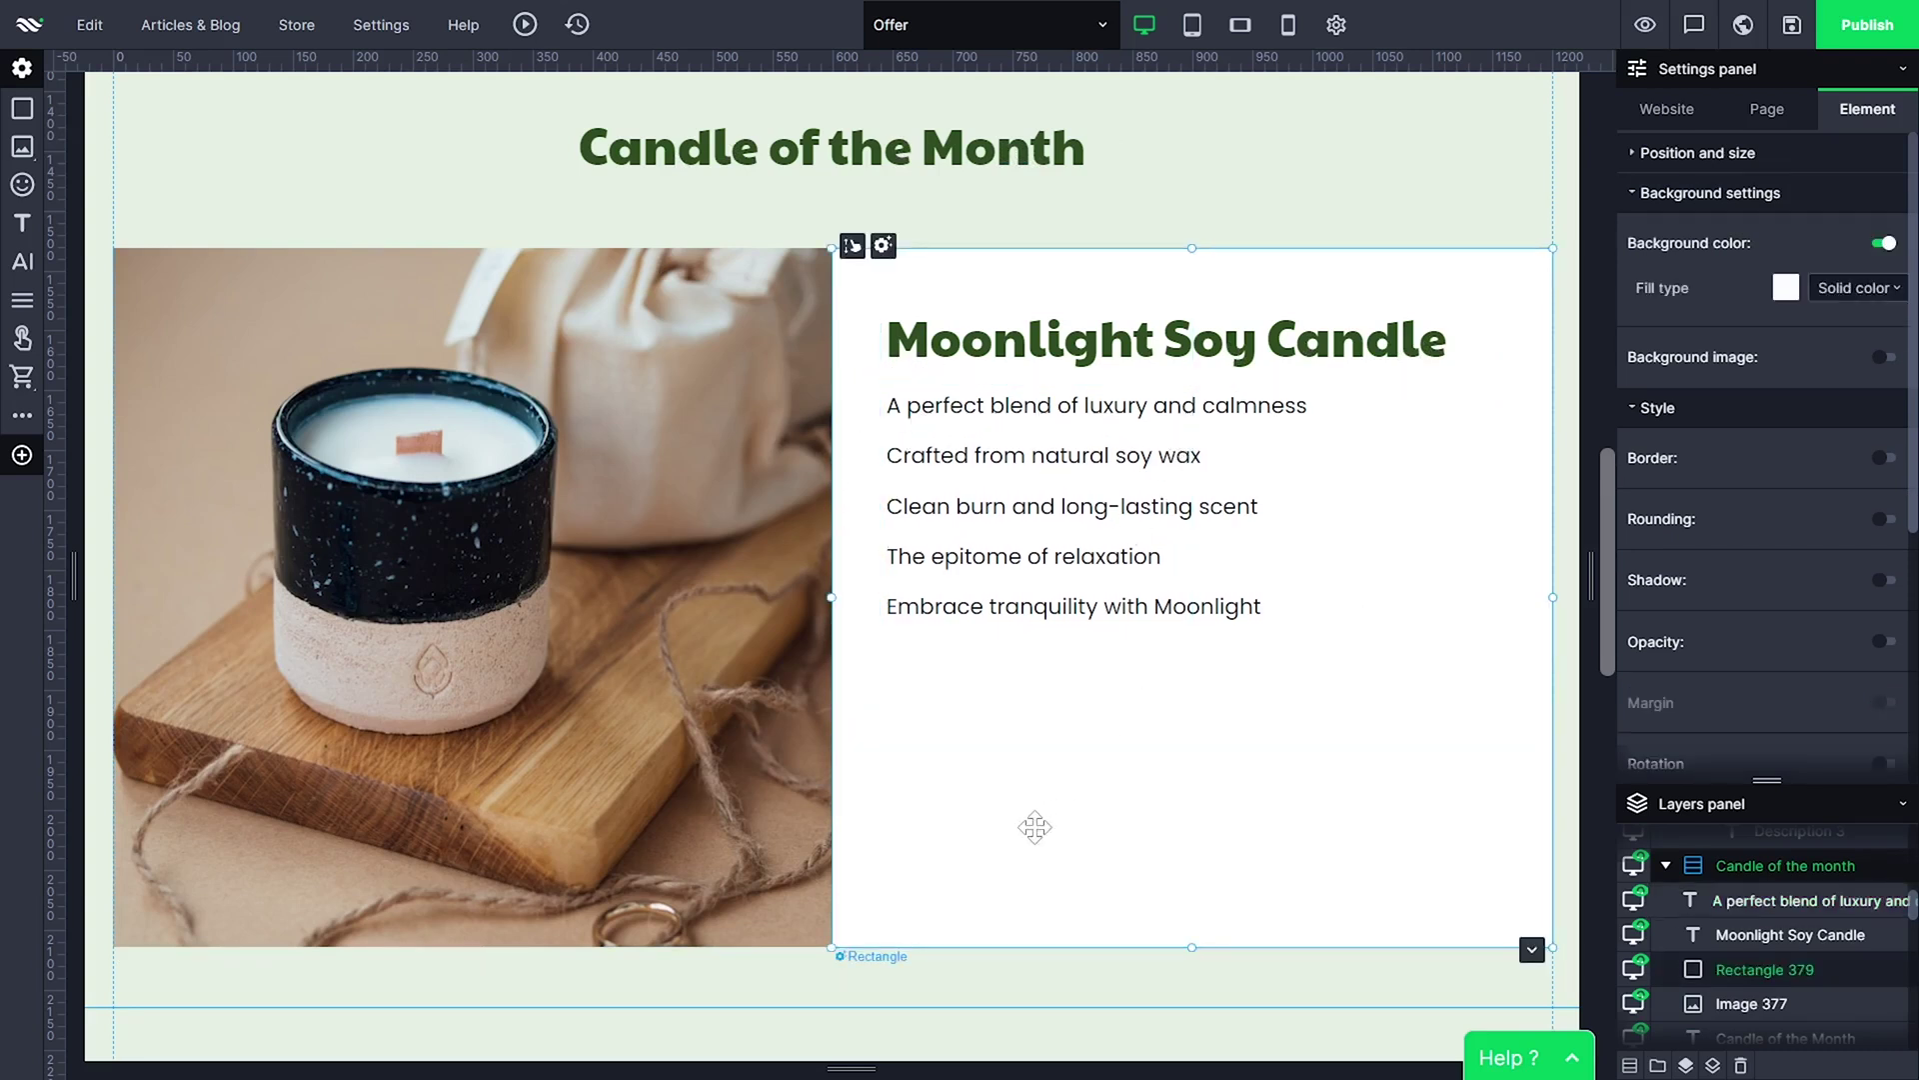
key("ctrl+v")
left_click_drag(861, 543, 883, 409)
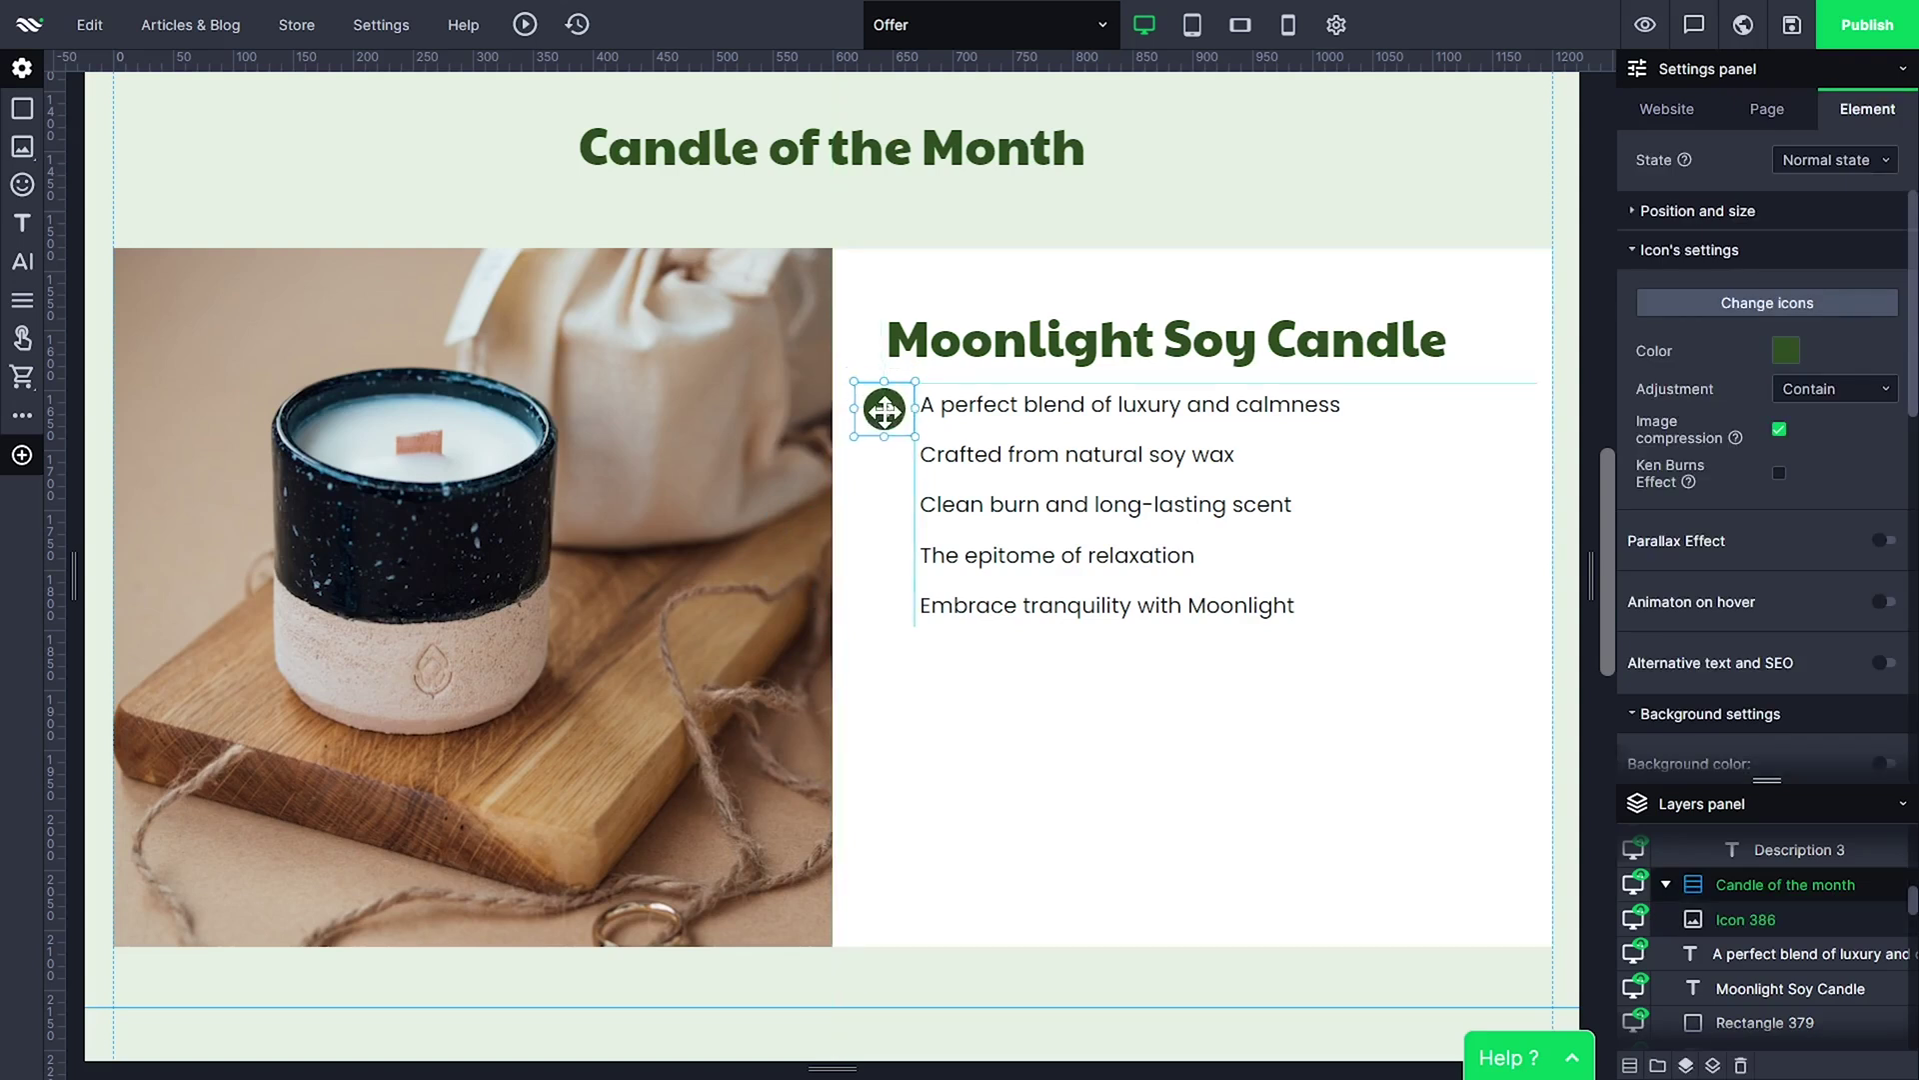
Resize the arrow icon to 39 px x 39 px
left_click(990, 680)
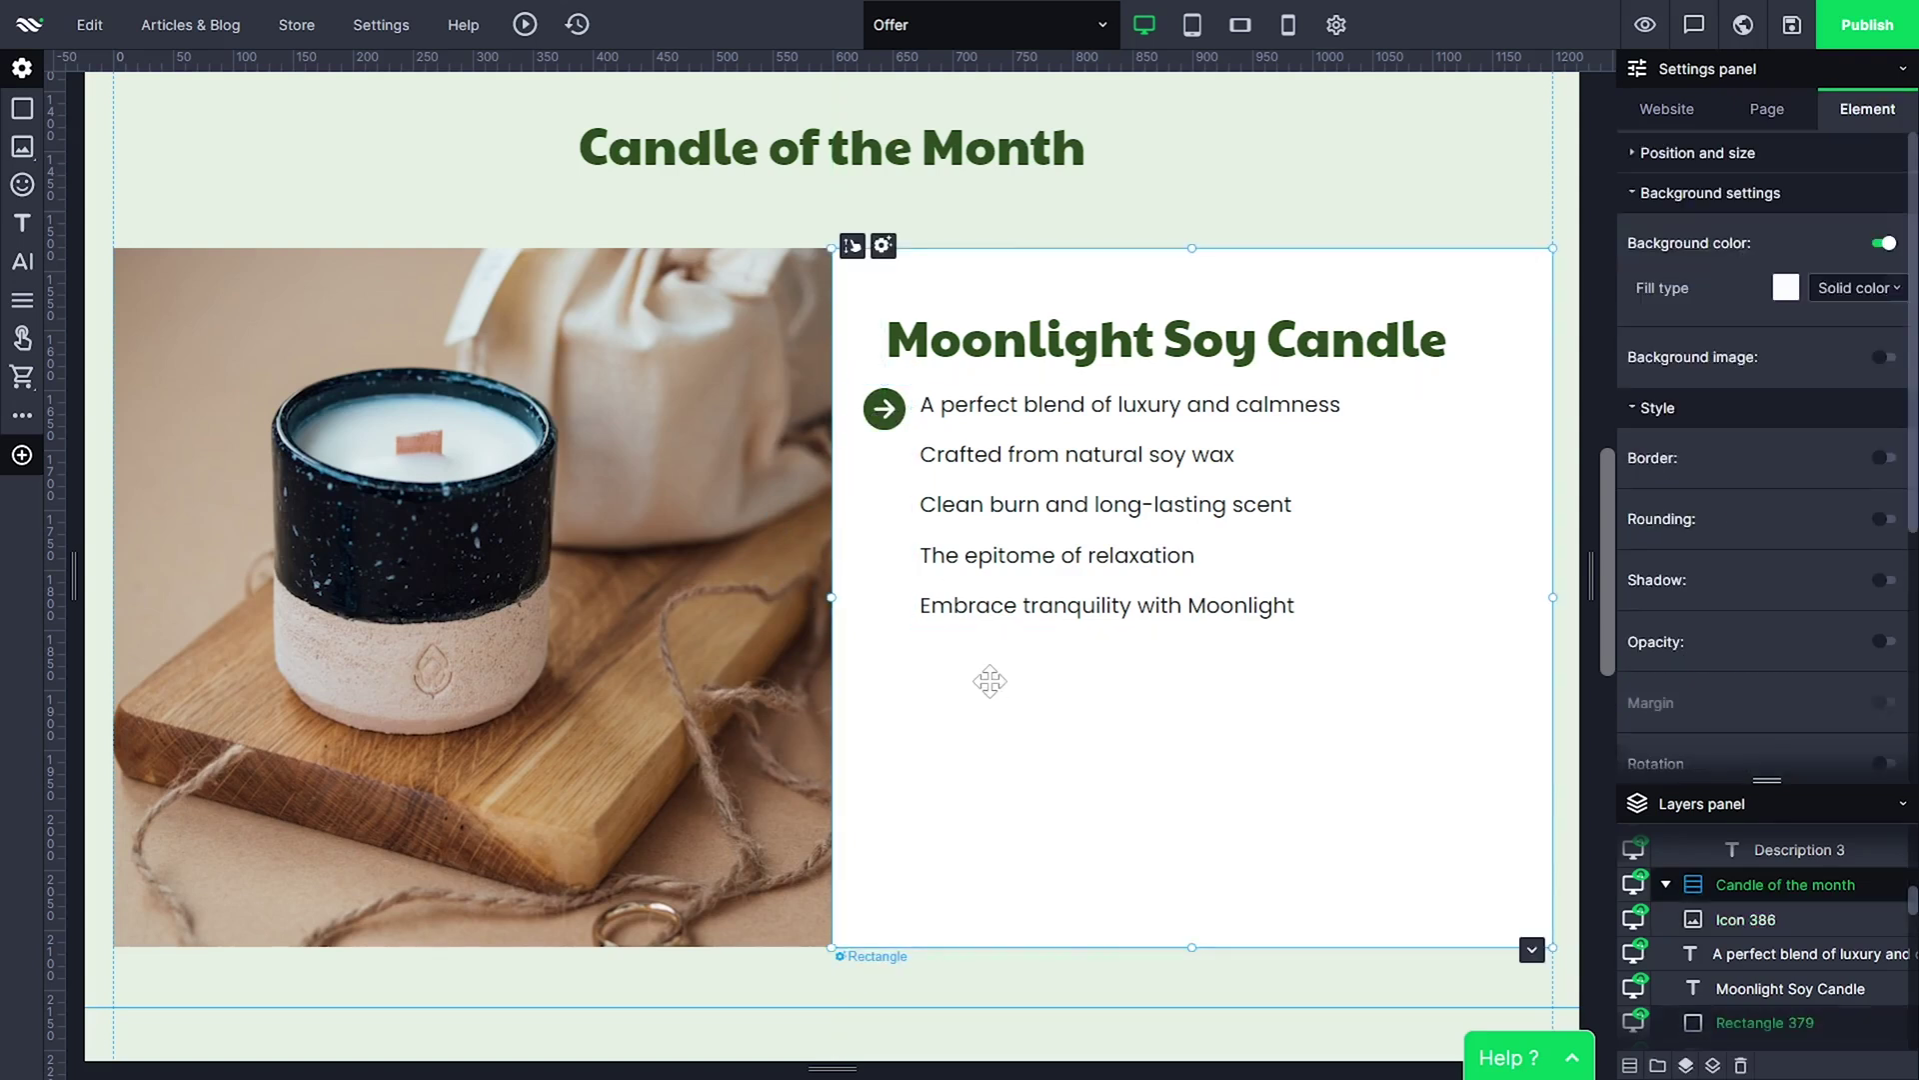
left_click(876, 425)
left_click_drag(852, 441, 875, 420)
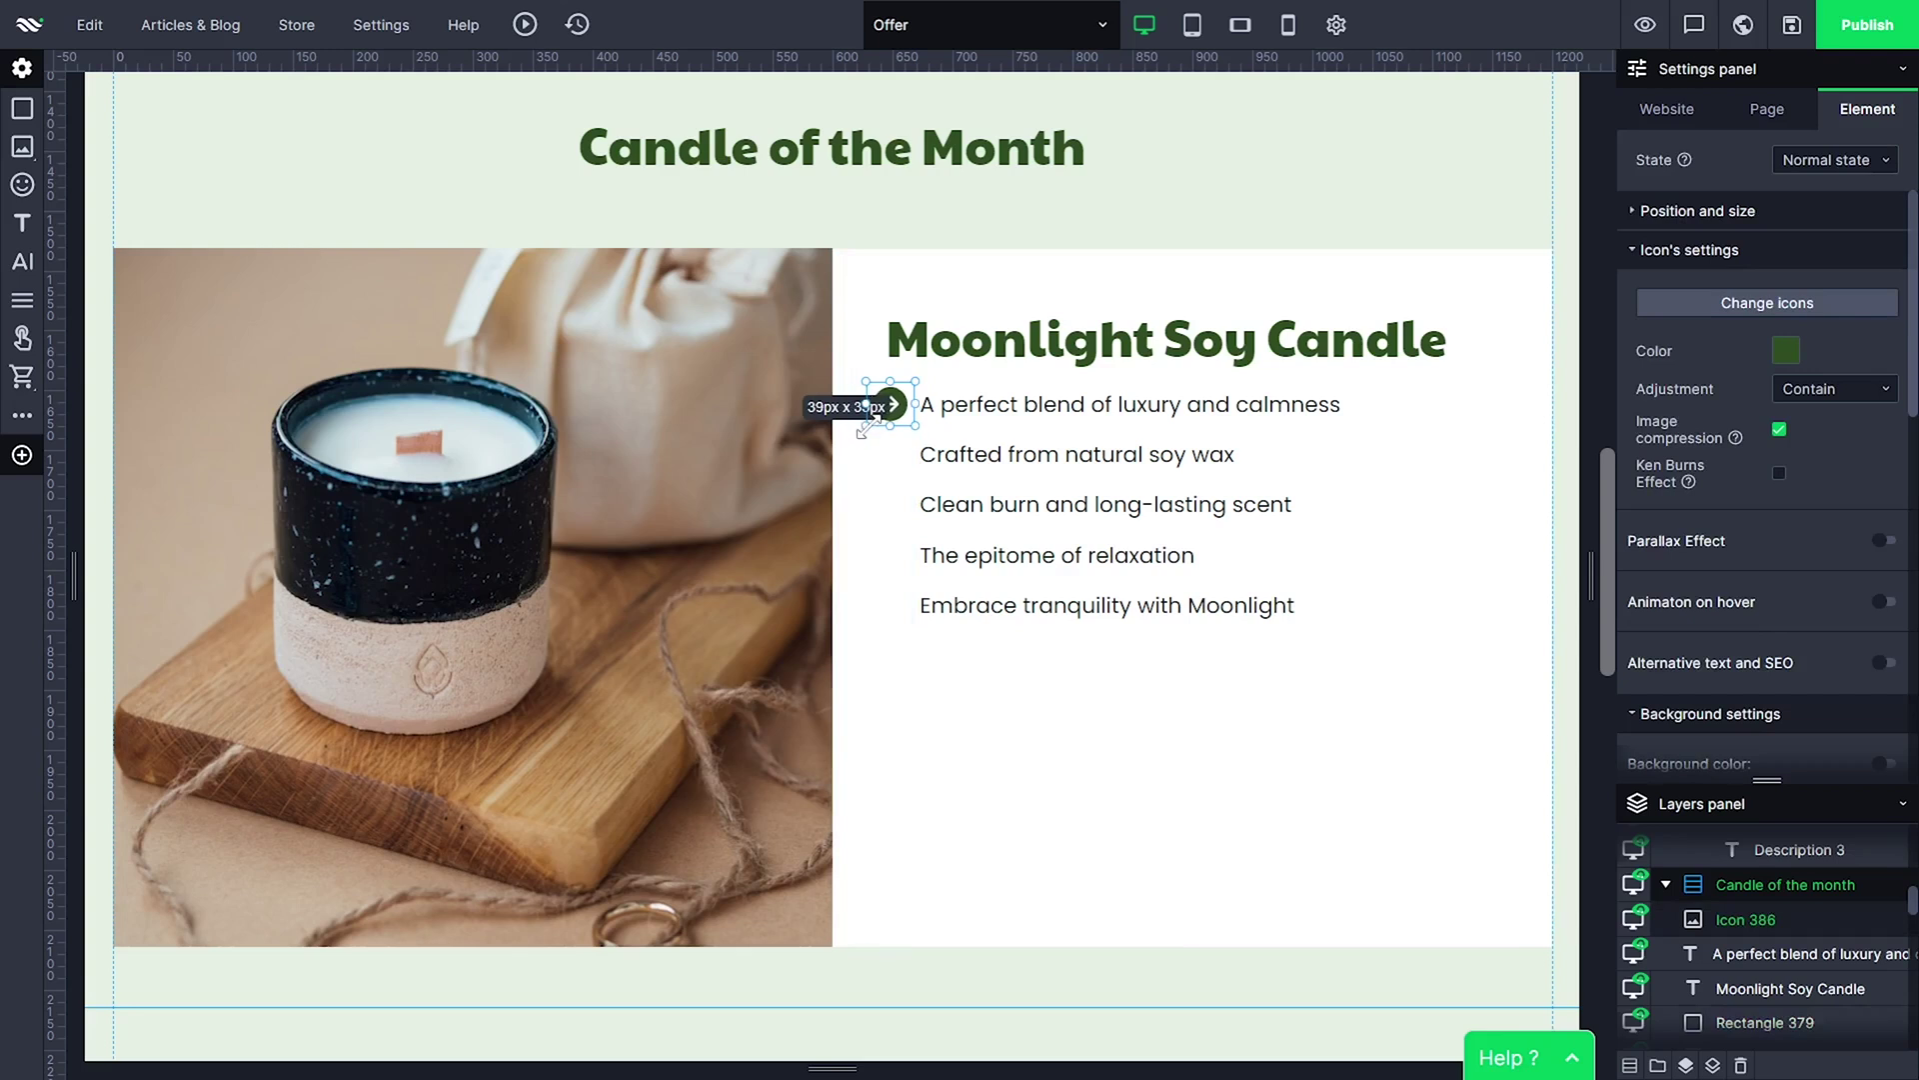
left_click(978, 729)
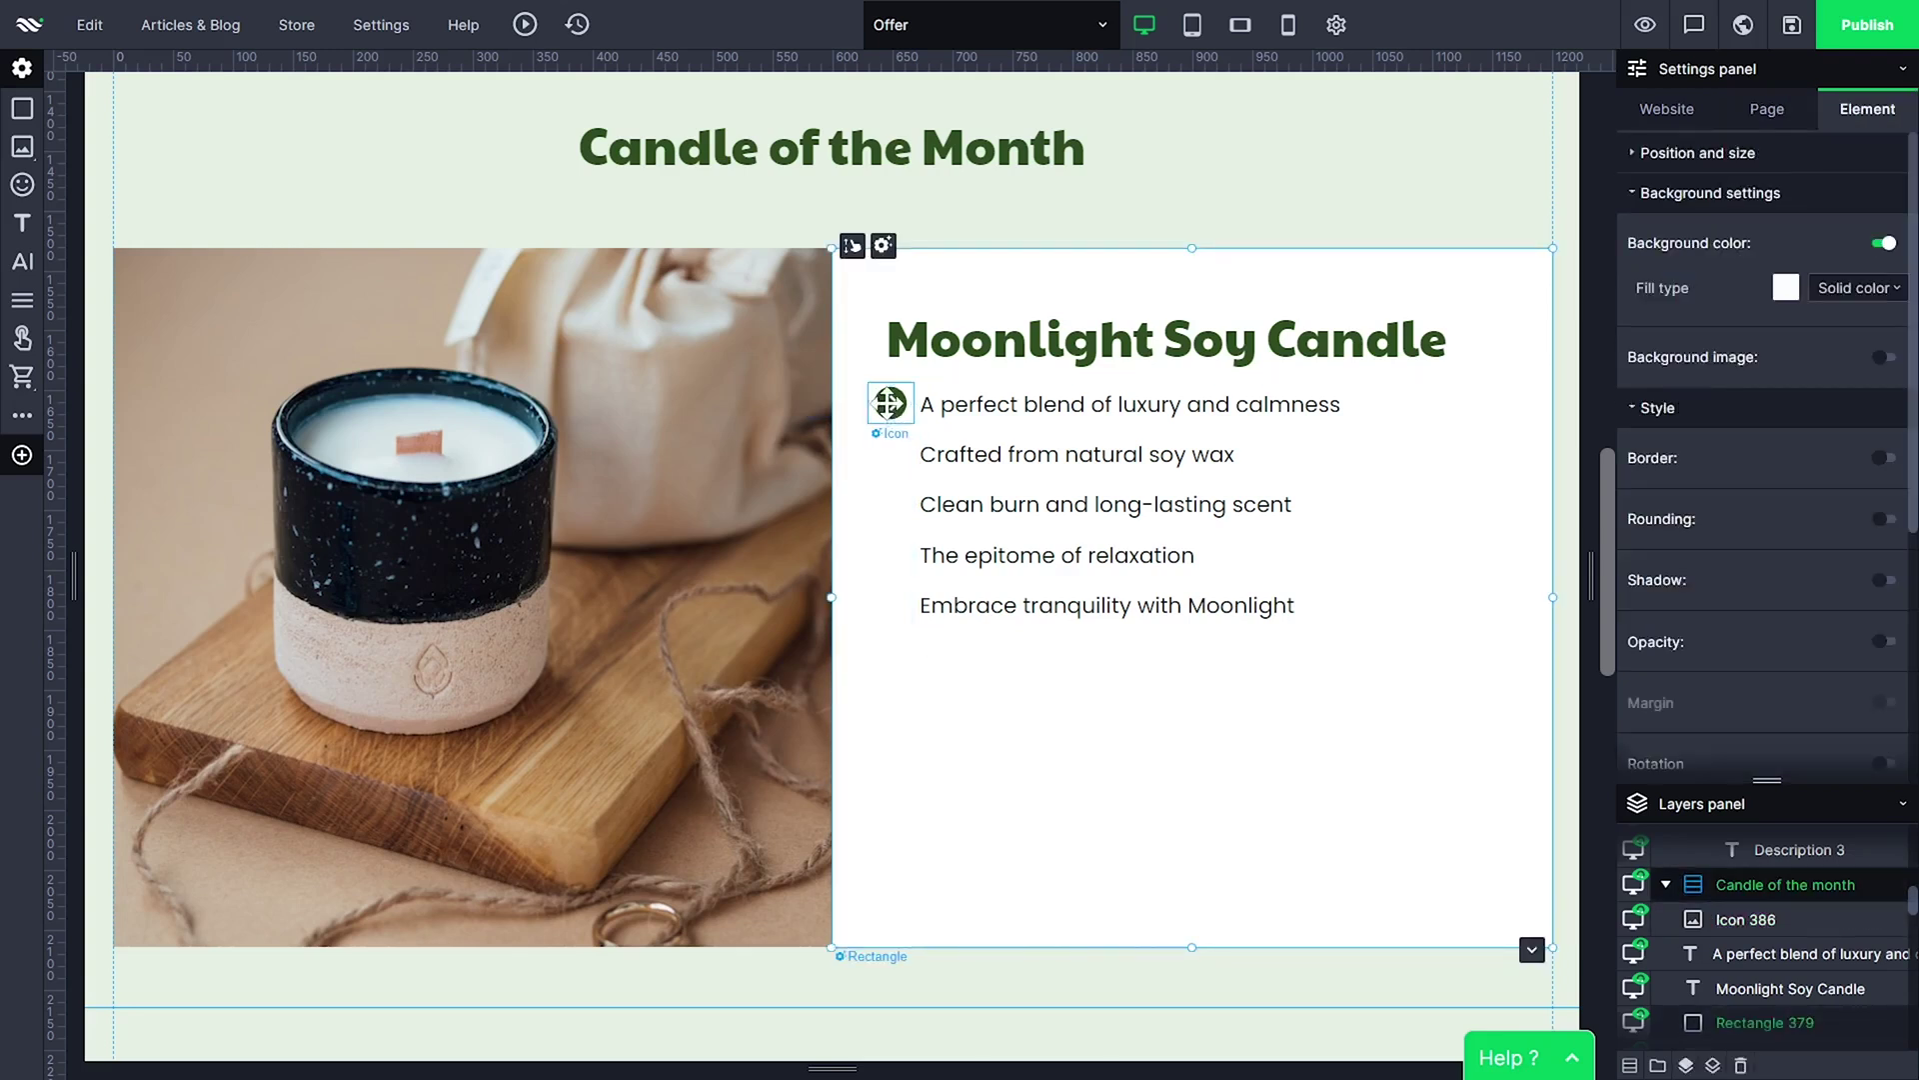
Delete the lone arrow icon and insert a 5-row, 2-column table into a new text box
left_click(890, 403)
key("Delete")
key("ctrl+a")
key("BackSpace")
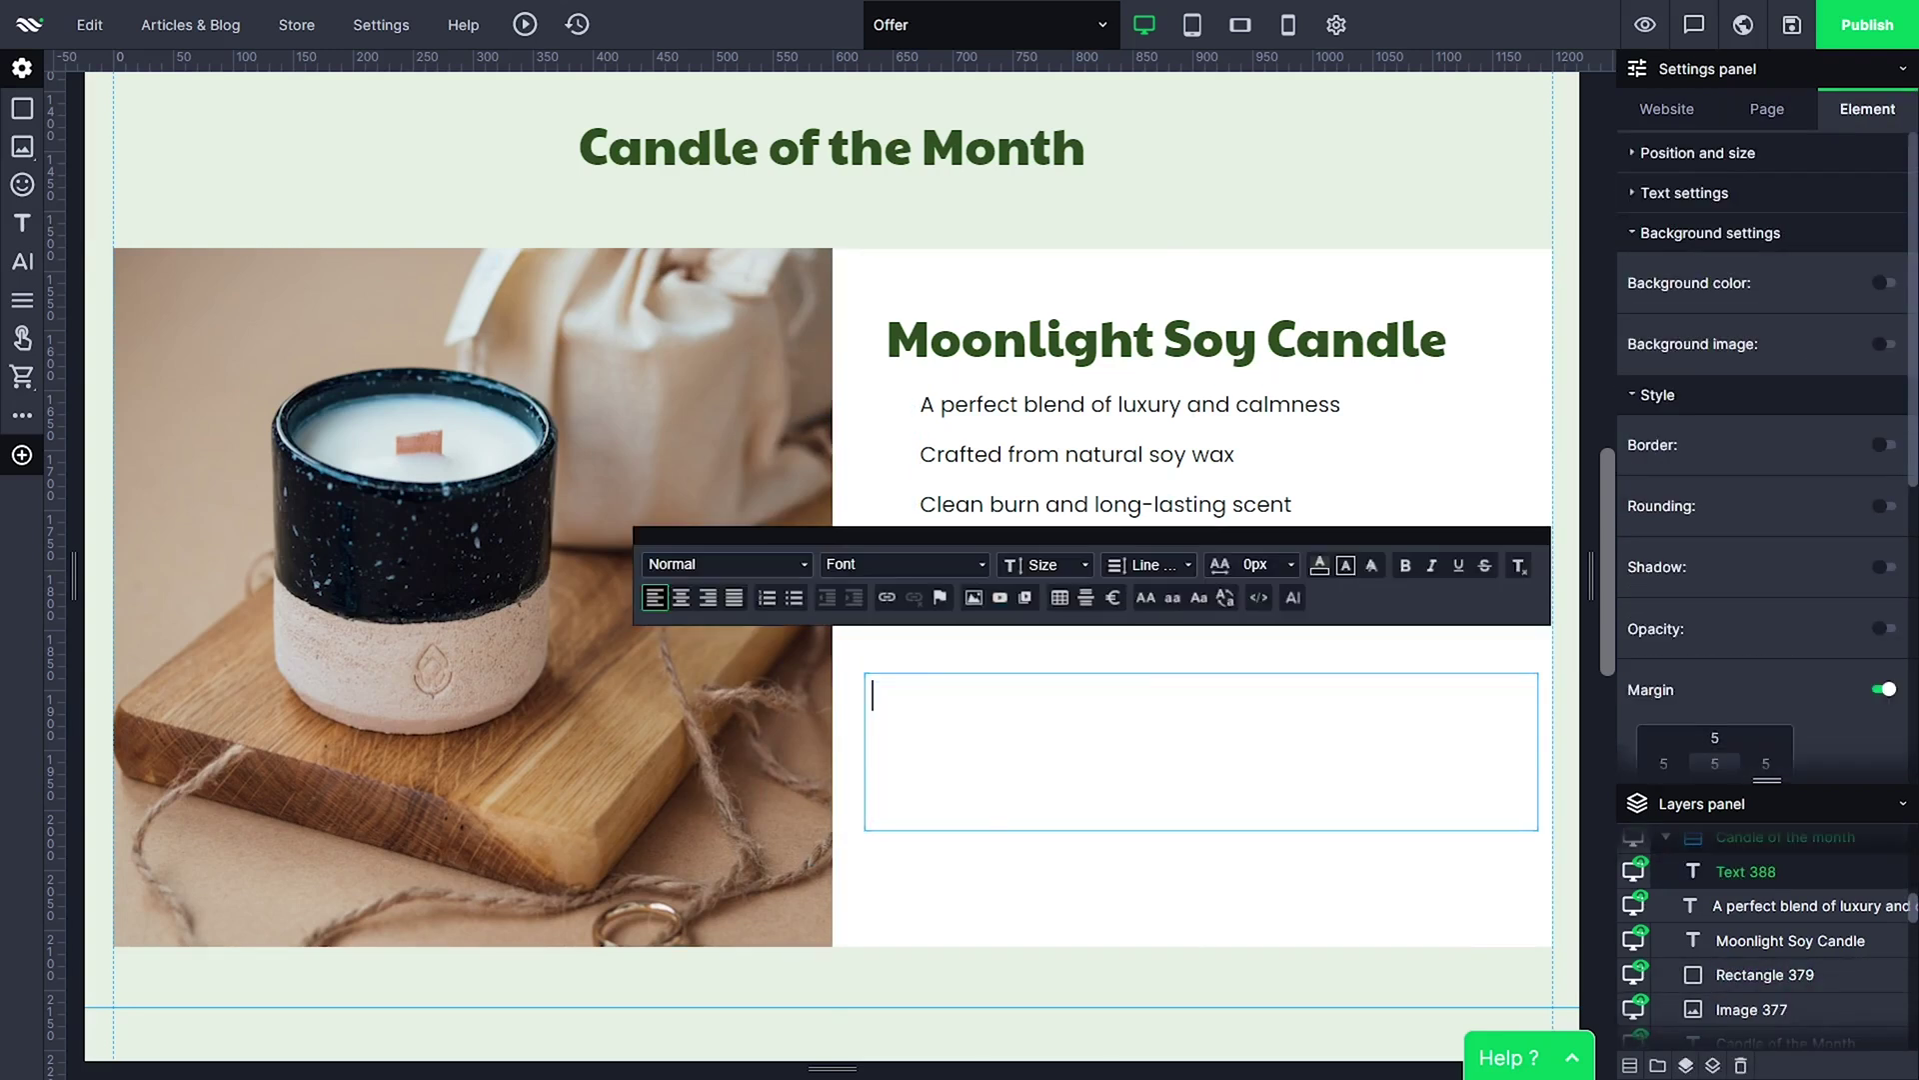
left_click(1059, 597)
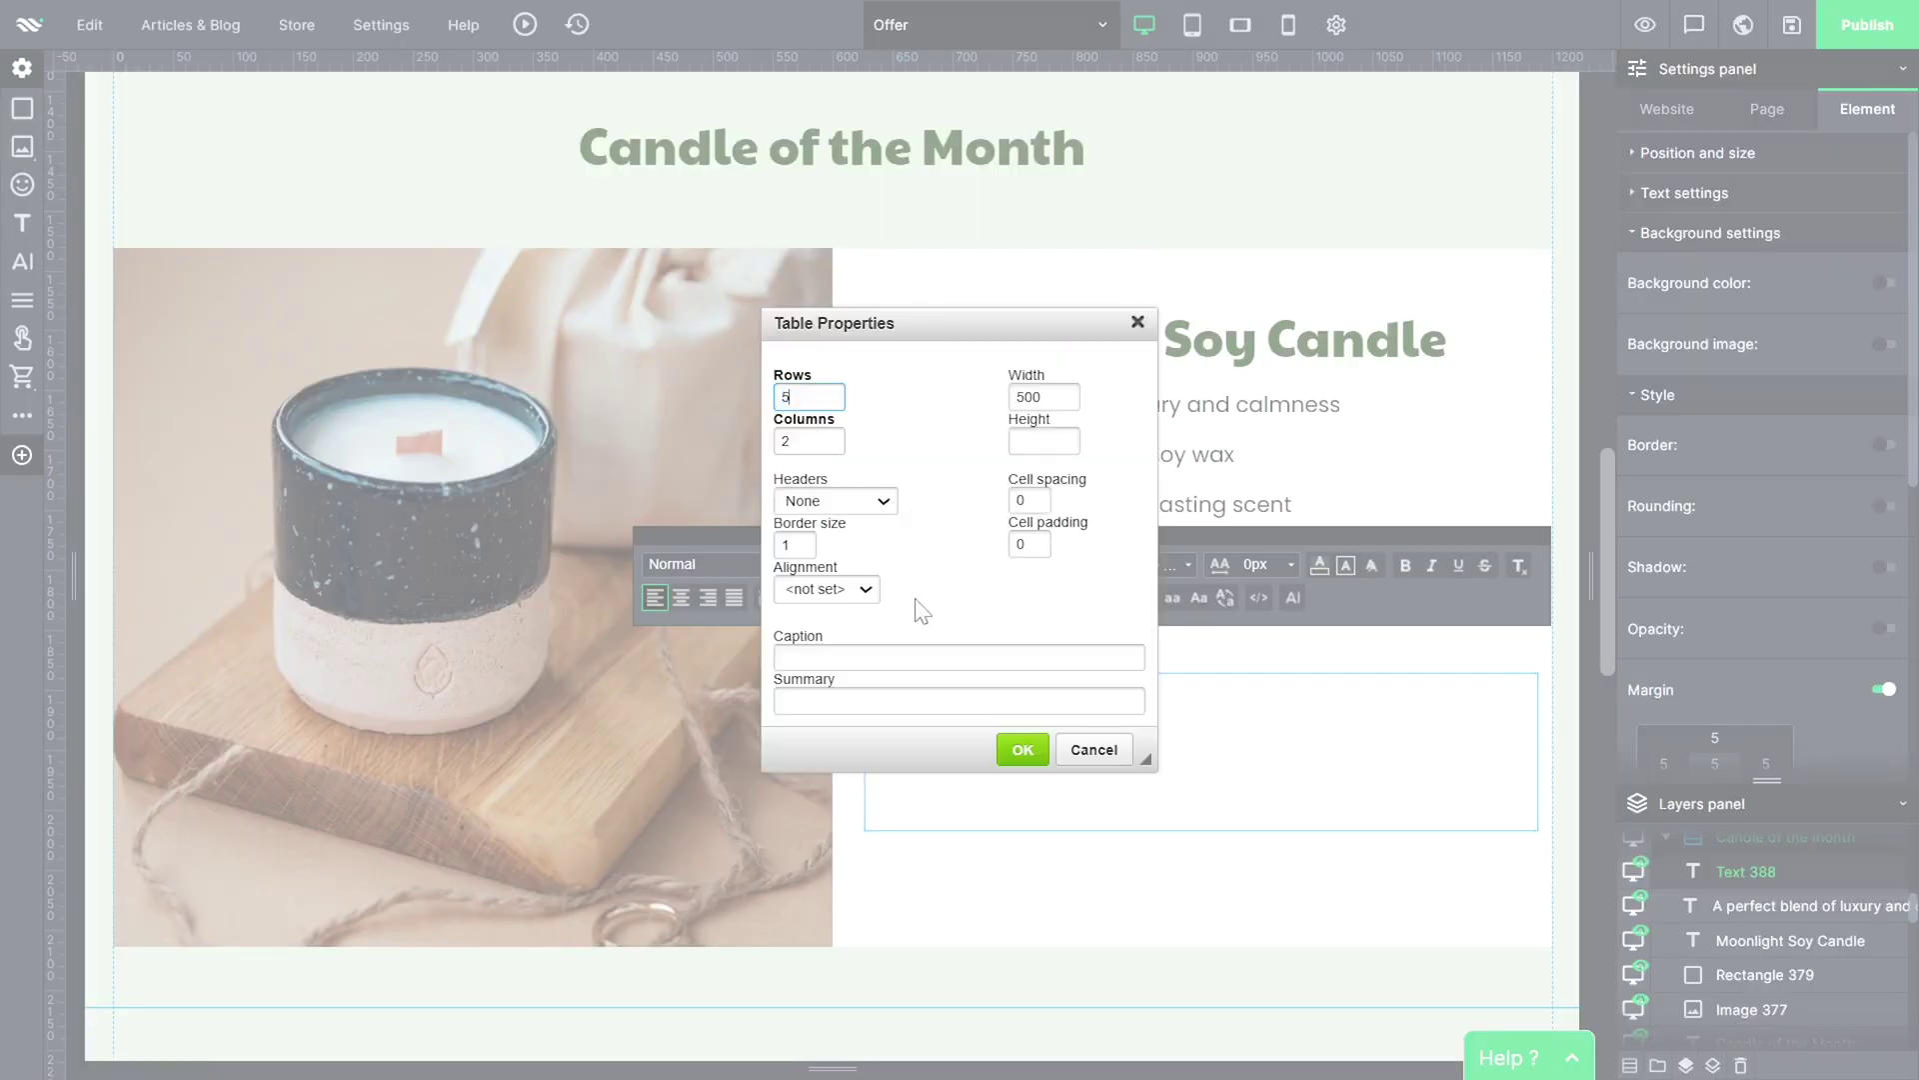
left_click(1021, 750)
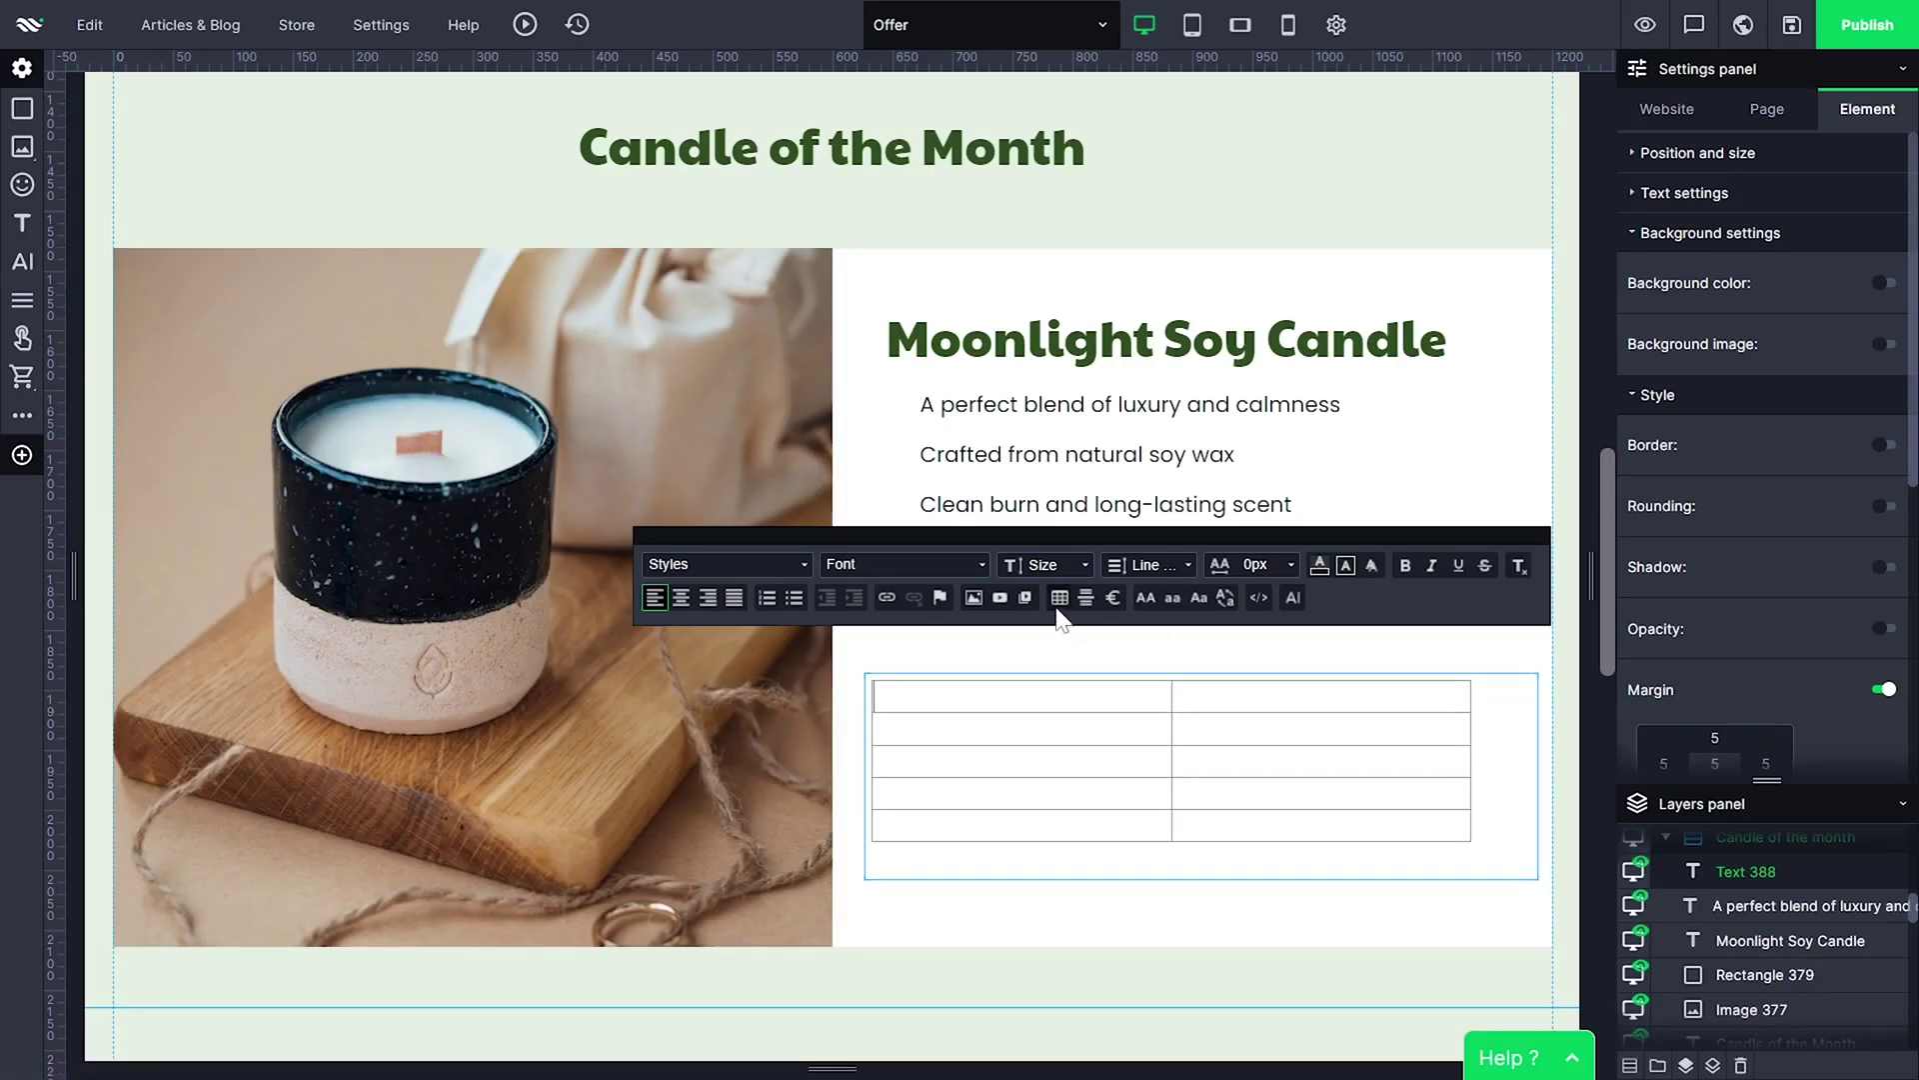
Put the Icon Bank's circled forward arrow icon in the left cell of each table row
left_click(974, 598)
left_click(707, 128)
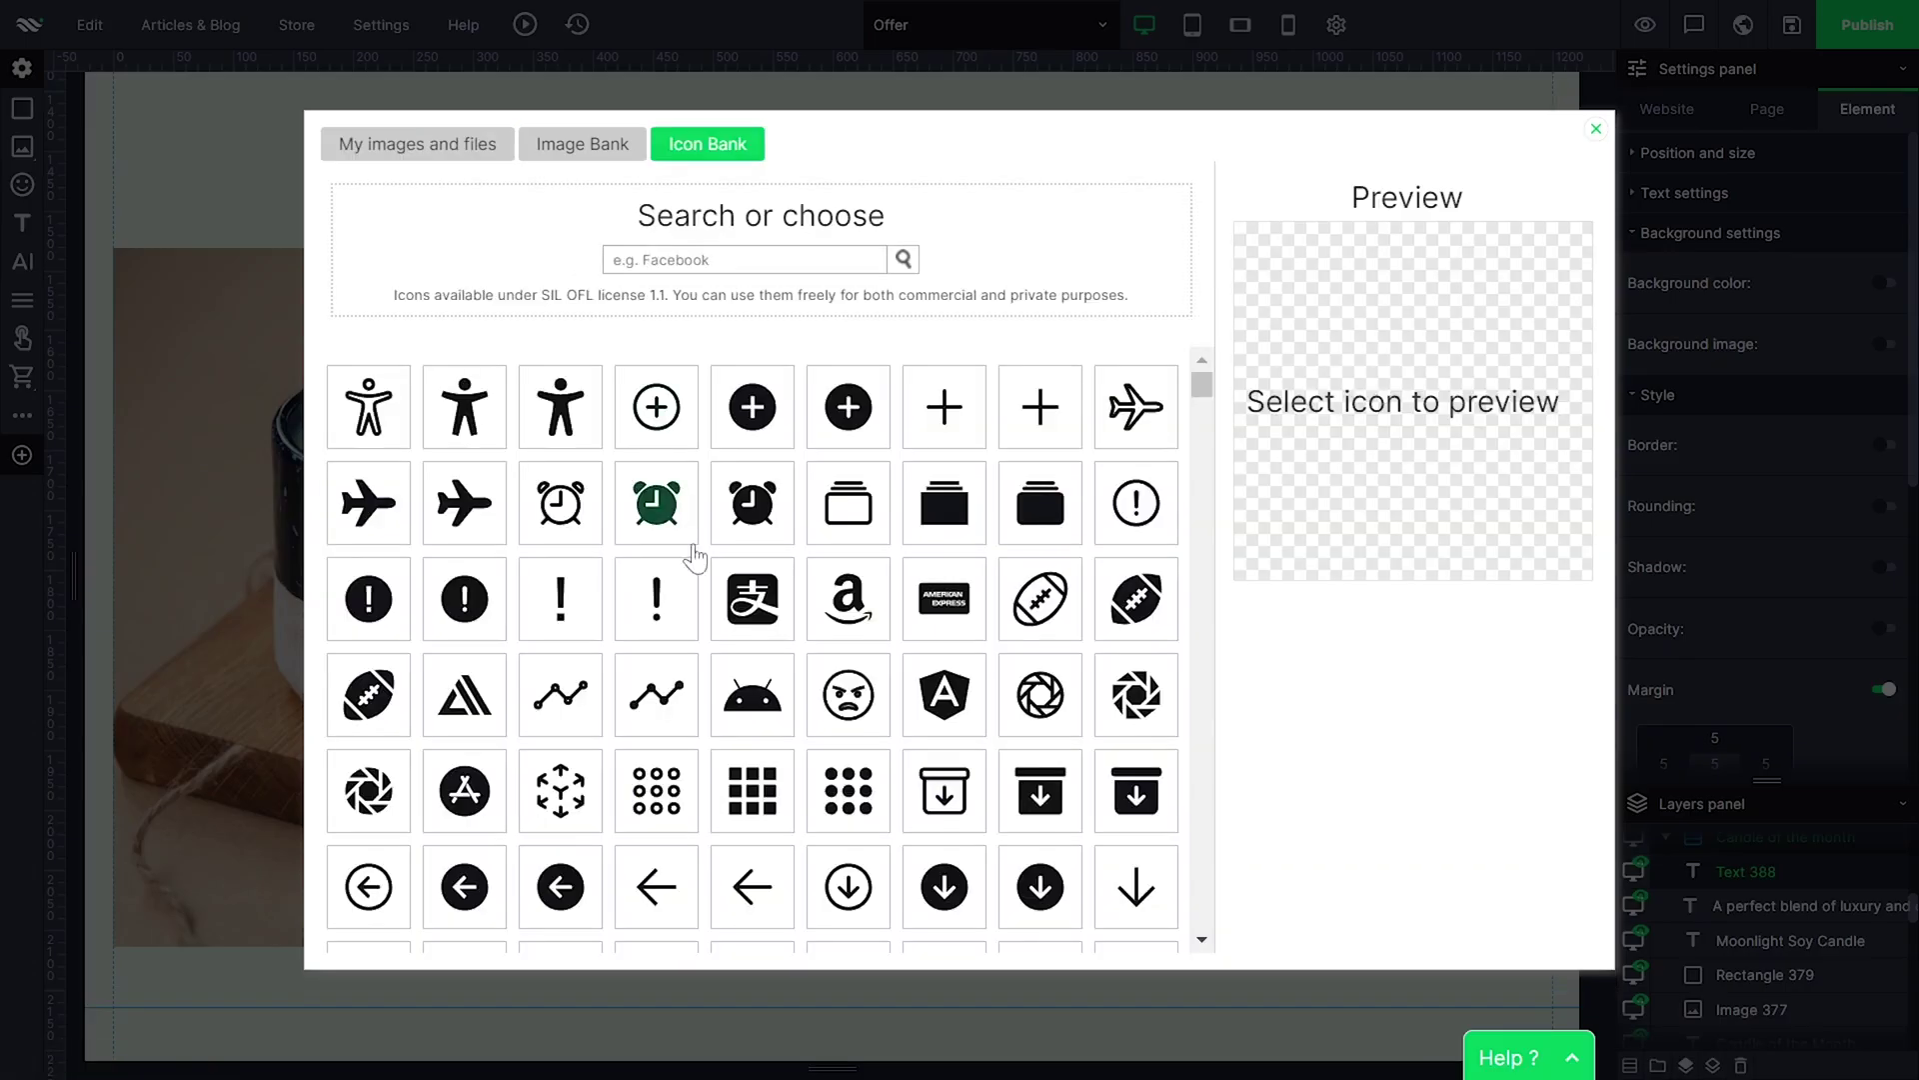
scroll(697, 557, "down", 5)
scroll(690, 565, "up", 1)
left_click(672, 550)
left_click(1407, 657)
key("ctrl+c")
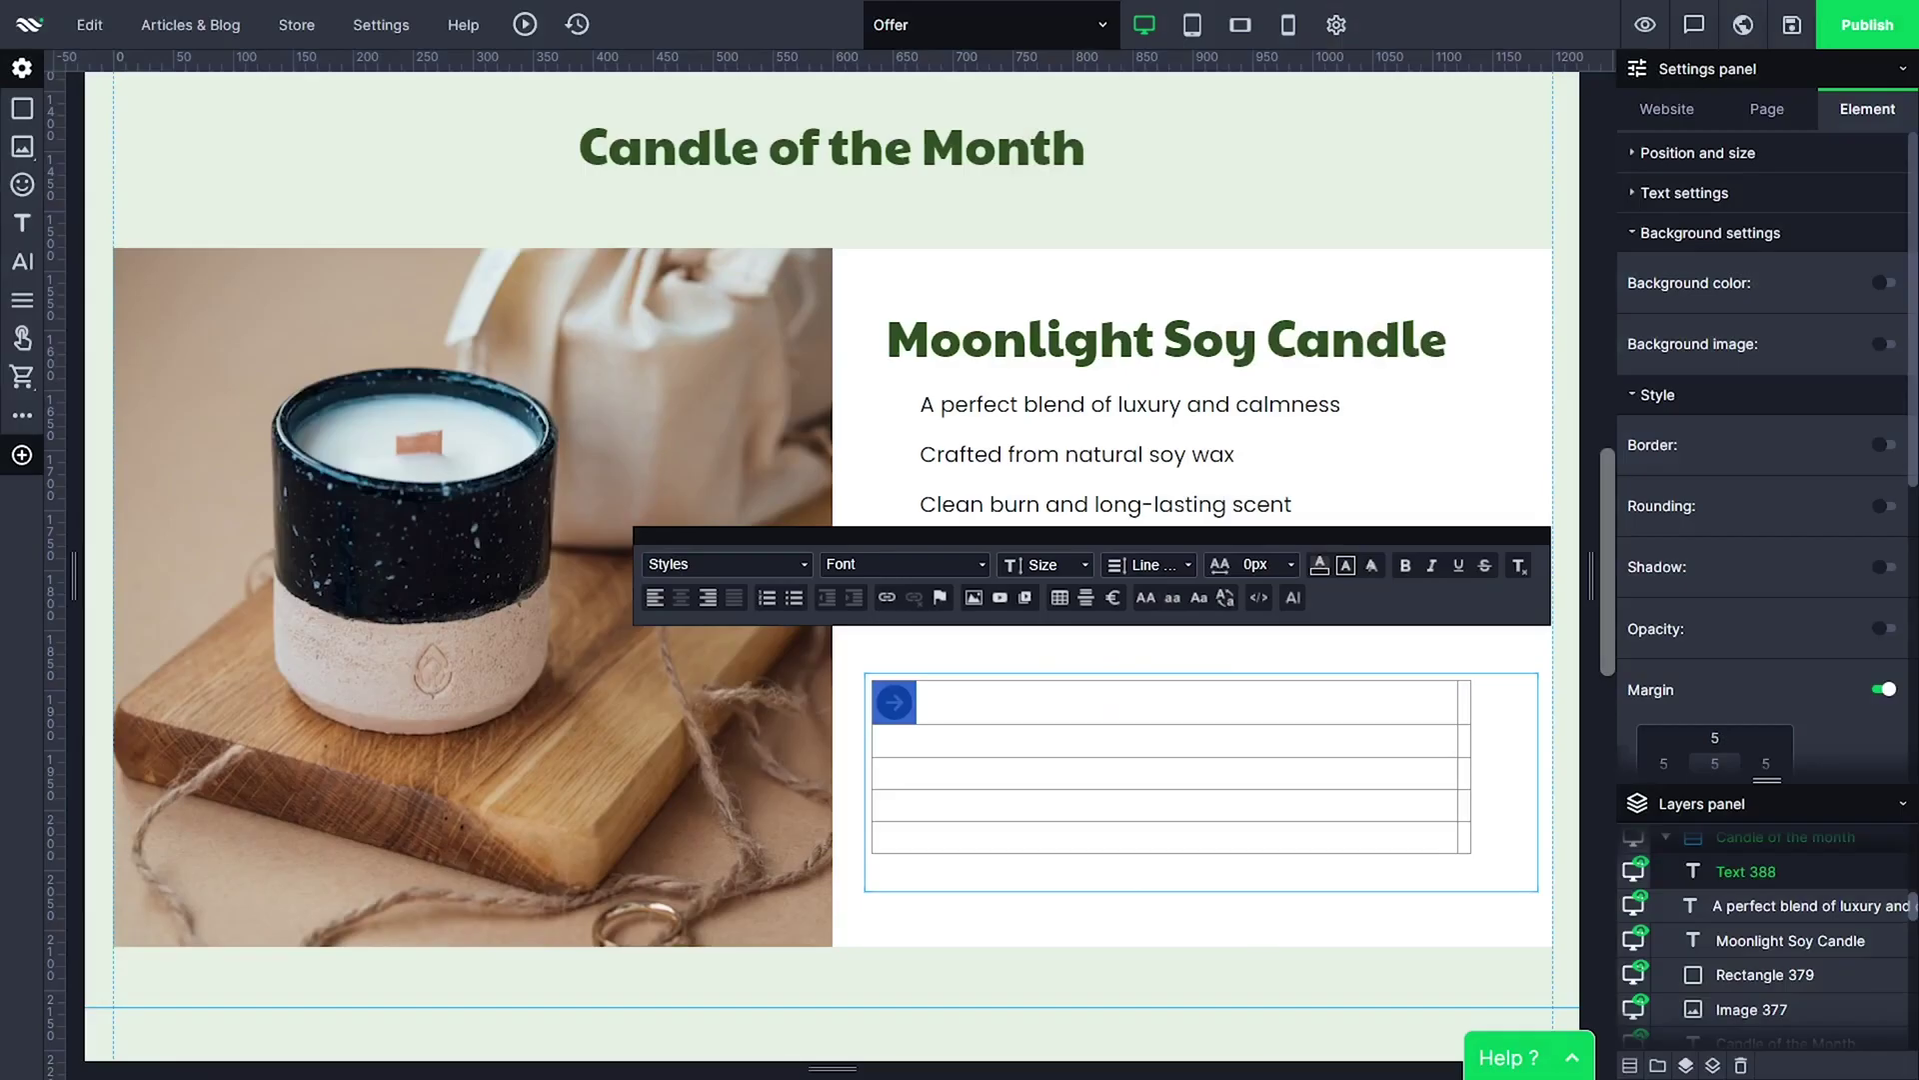
key("Down")
key("ctrl+v")
key("Down")
key("ctrl+v")
key("Down")
key("ctrl+v")
key("Down")
key("ctrl+v")
Copy the line 'Embrace tranquility with Moonlight' into the last table cell and delete the original list
left_click(1295, 577)
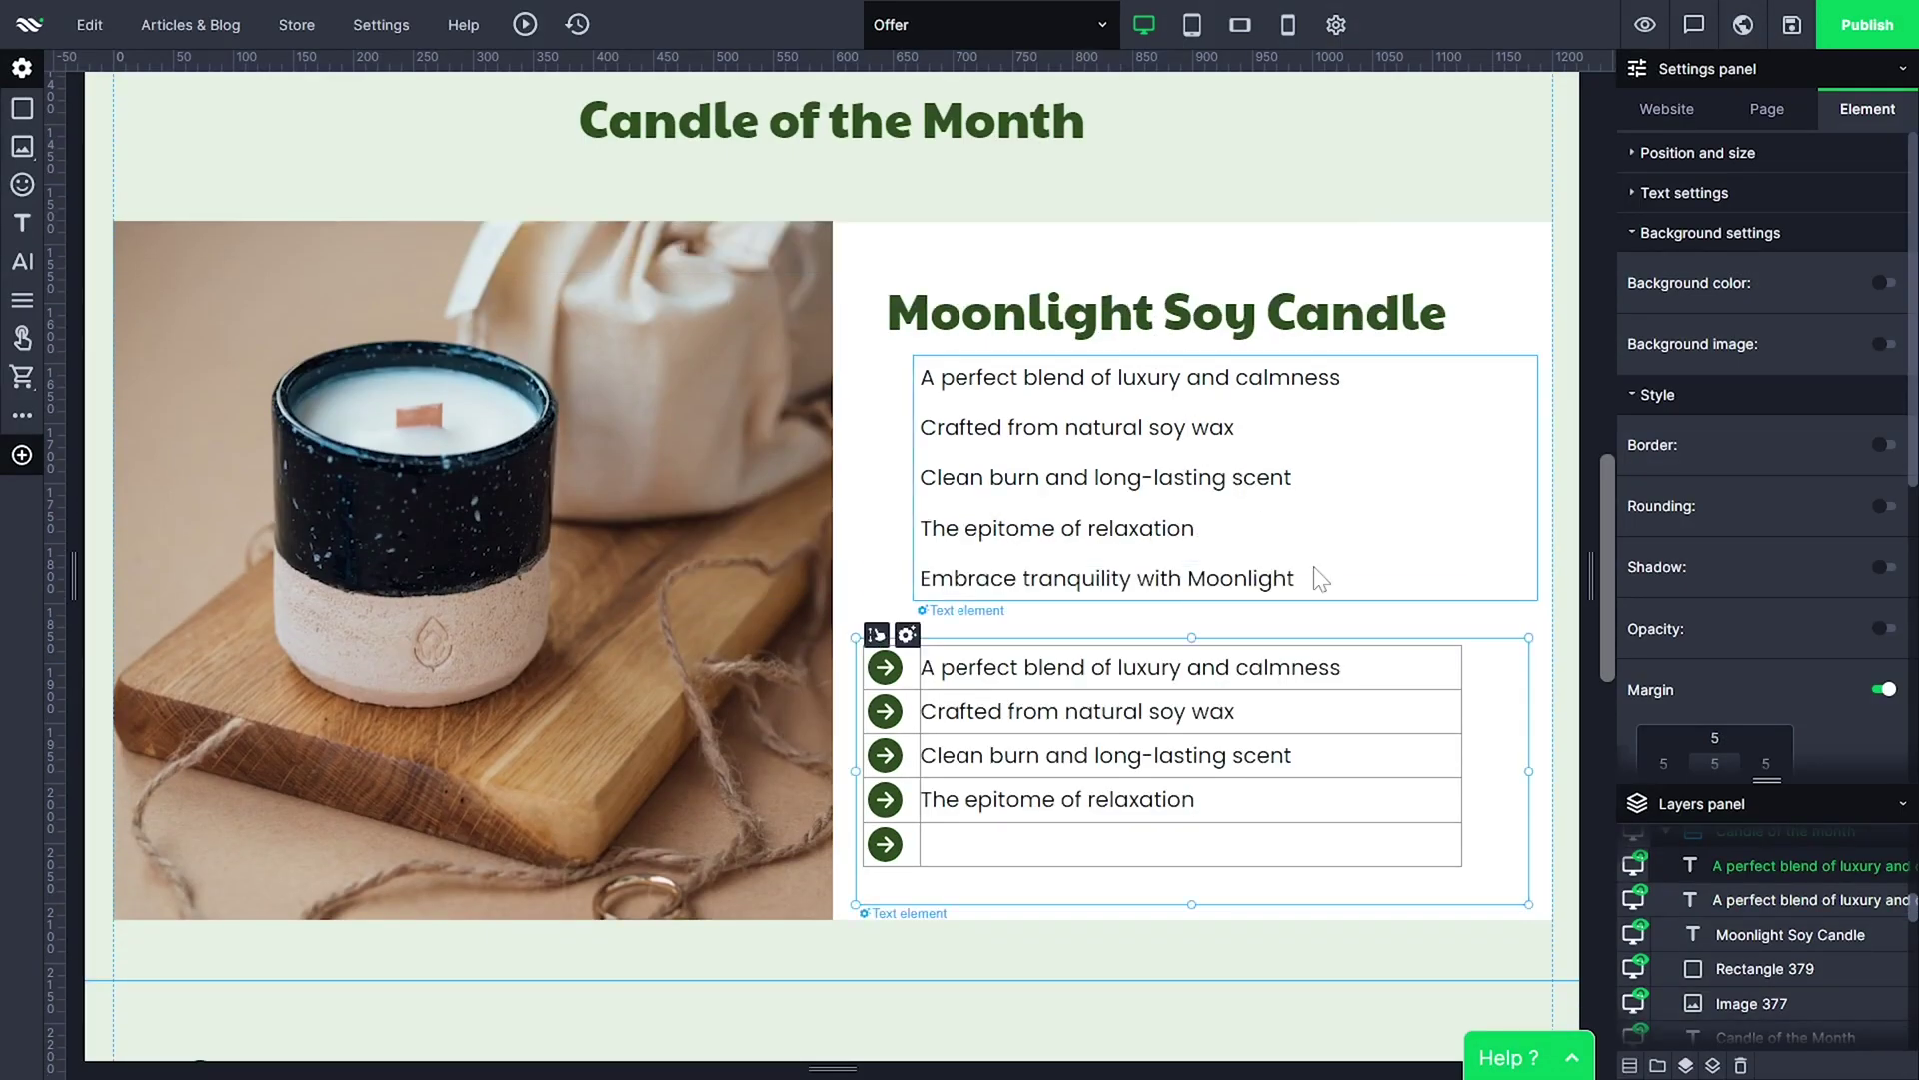
left_click_drag(1292, 577, 918, 578)
key("ctrl+c")
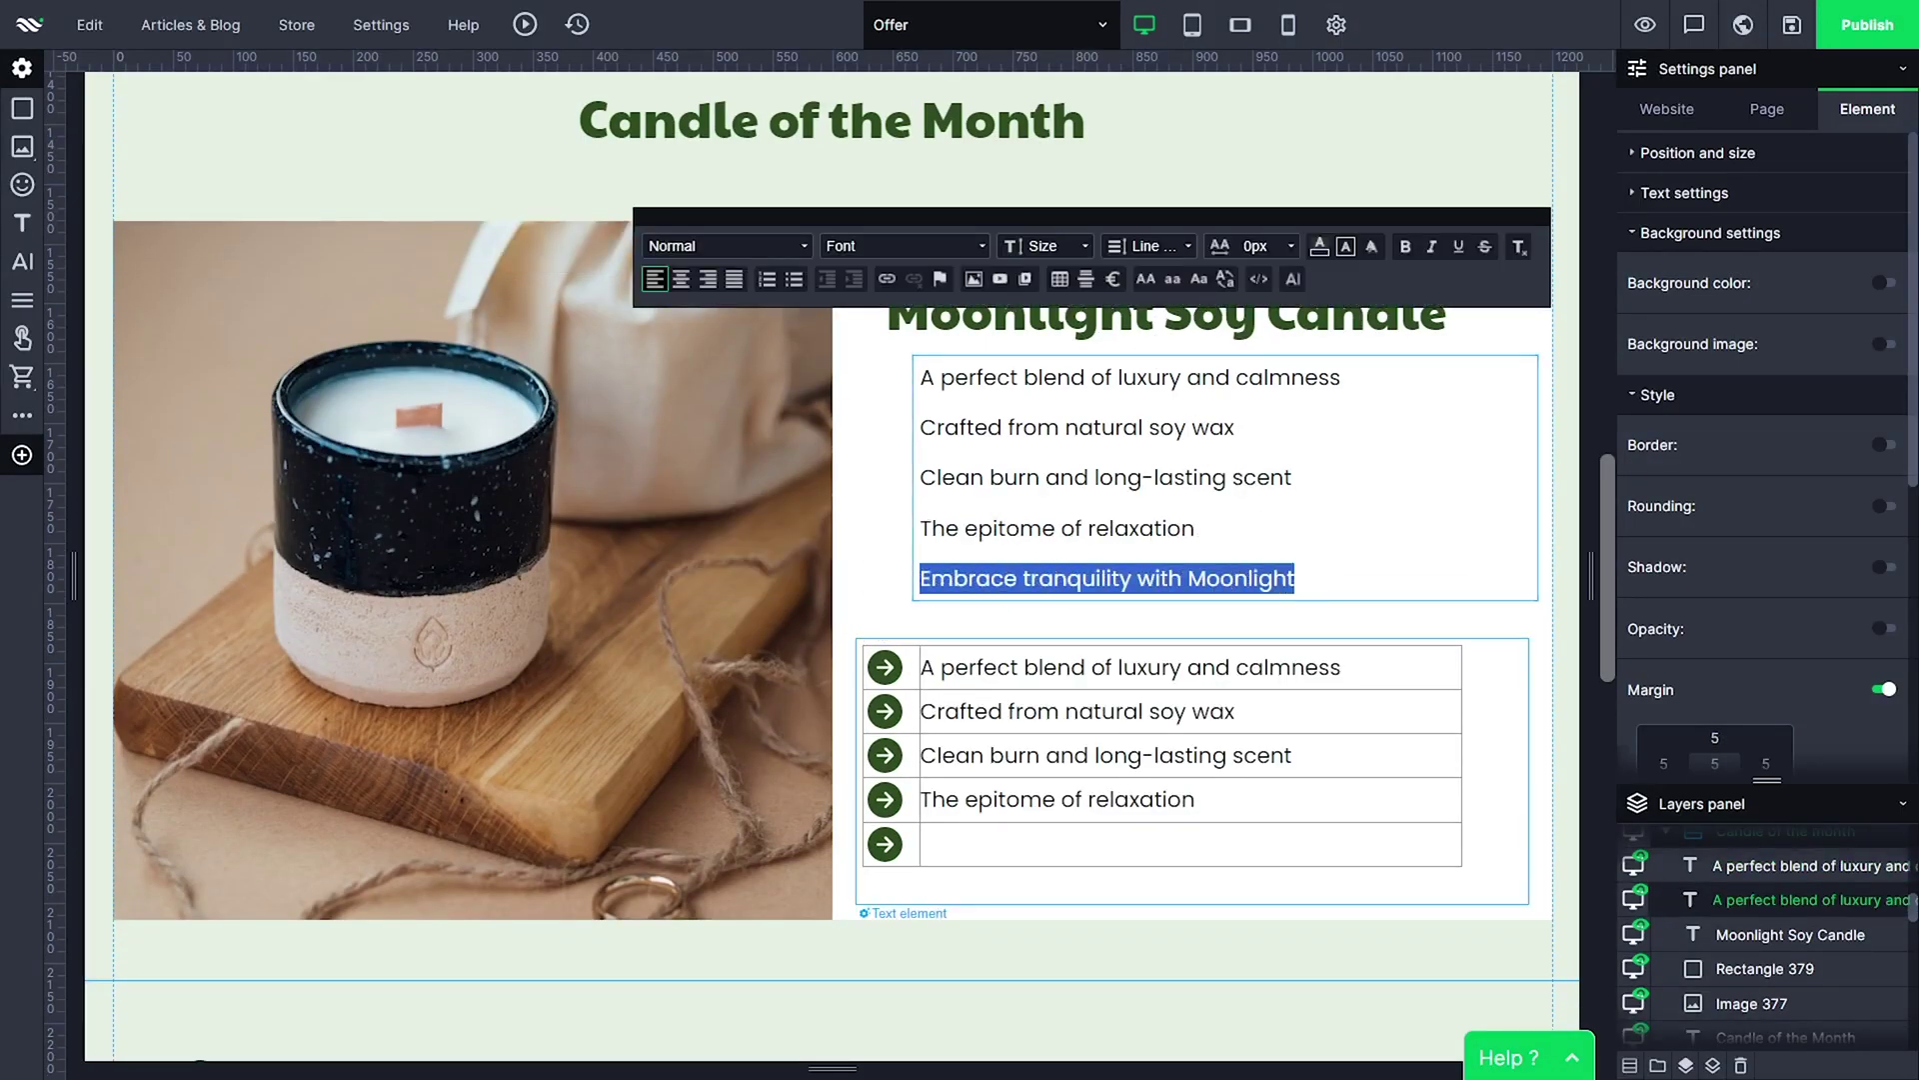
left_click(1190, 845)
key("ctrl+v")
key("Escape")
key("Delete")
Set the table's cell padding to 10 px
right_click(1344, 588)
left_click(1405, 762)
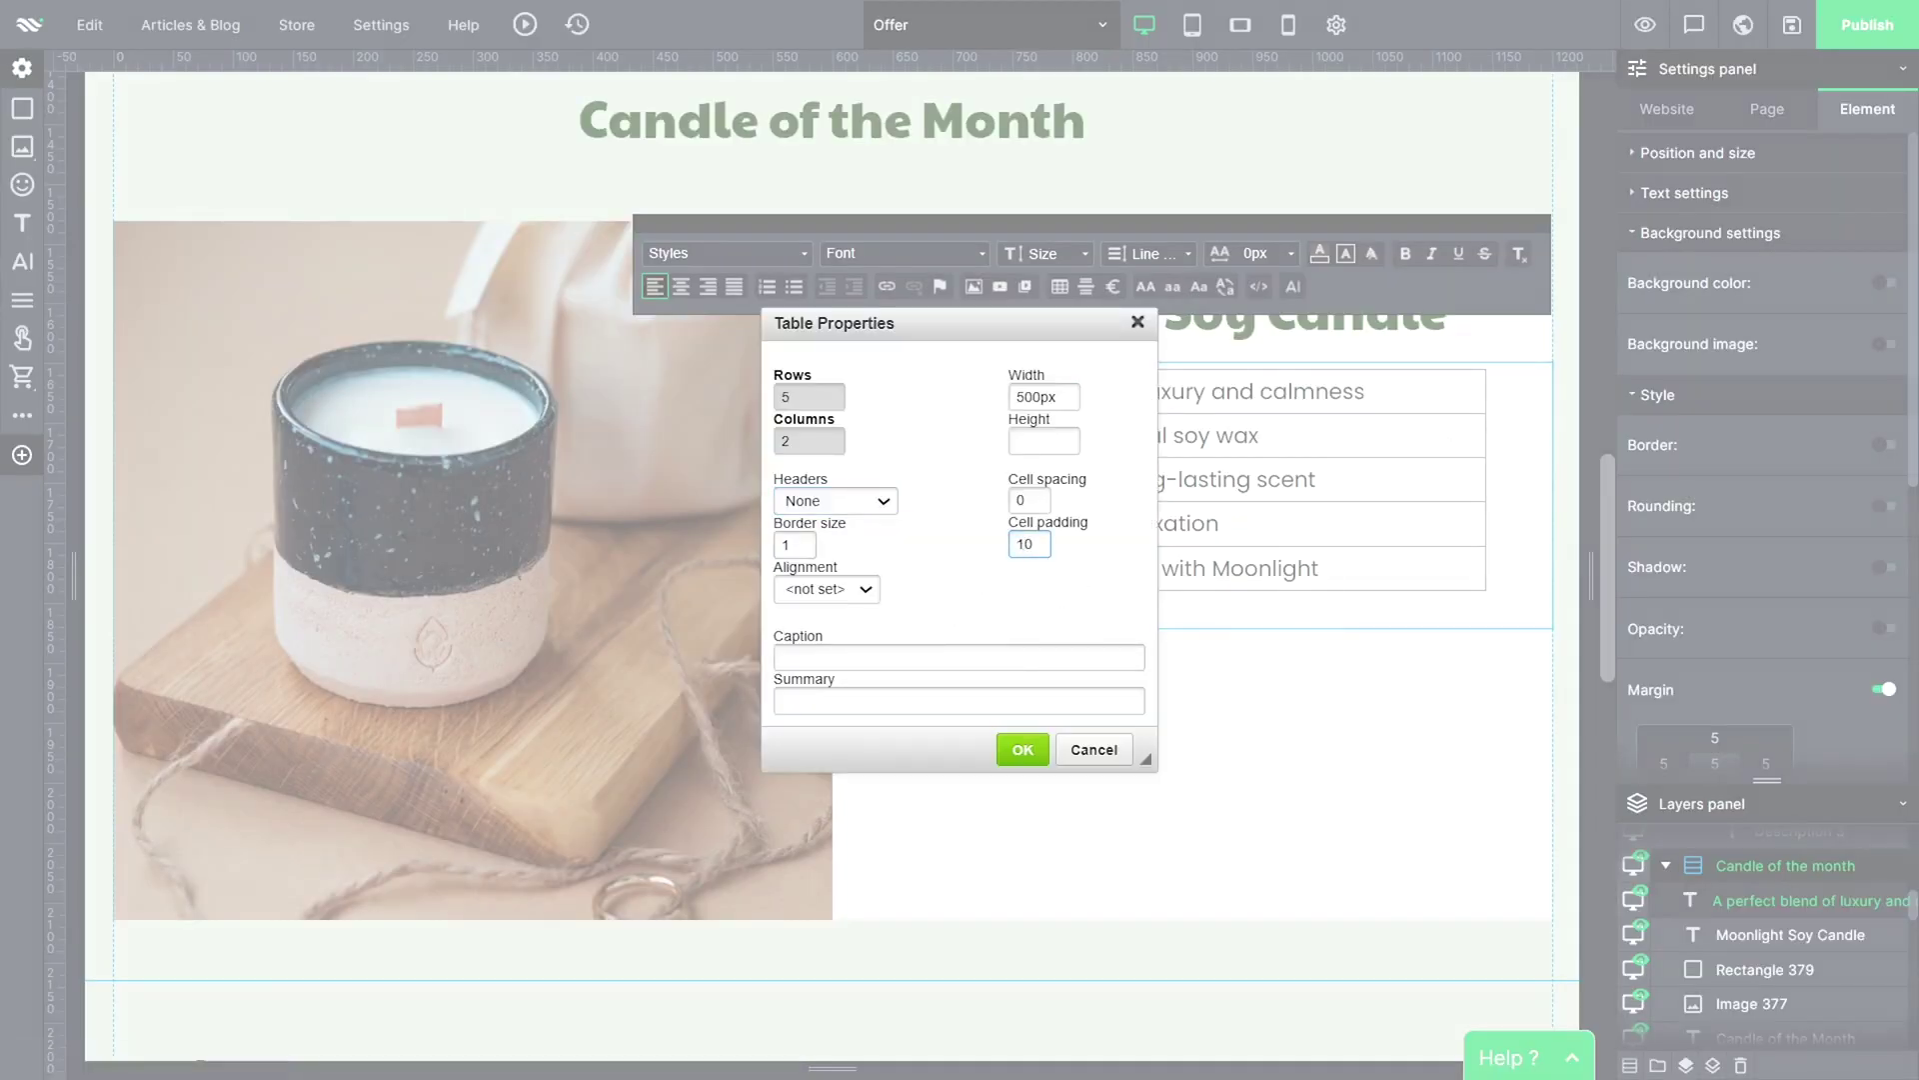
left_click(1022, 750)
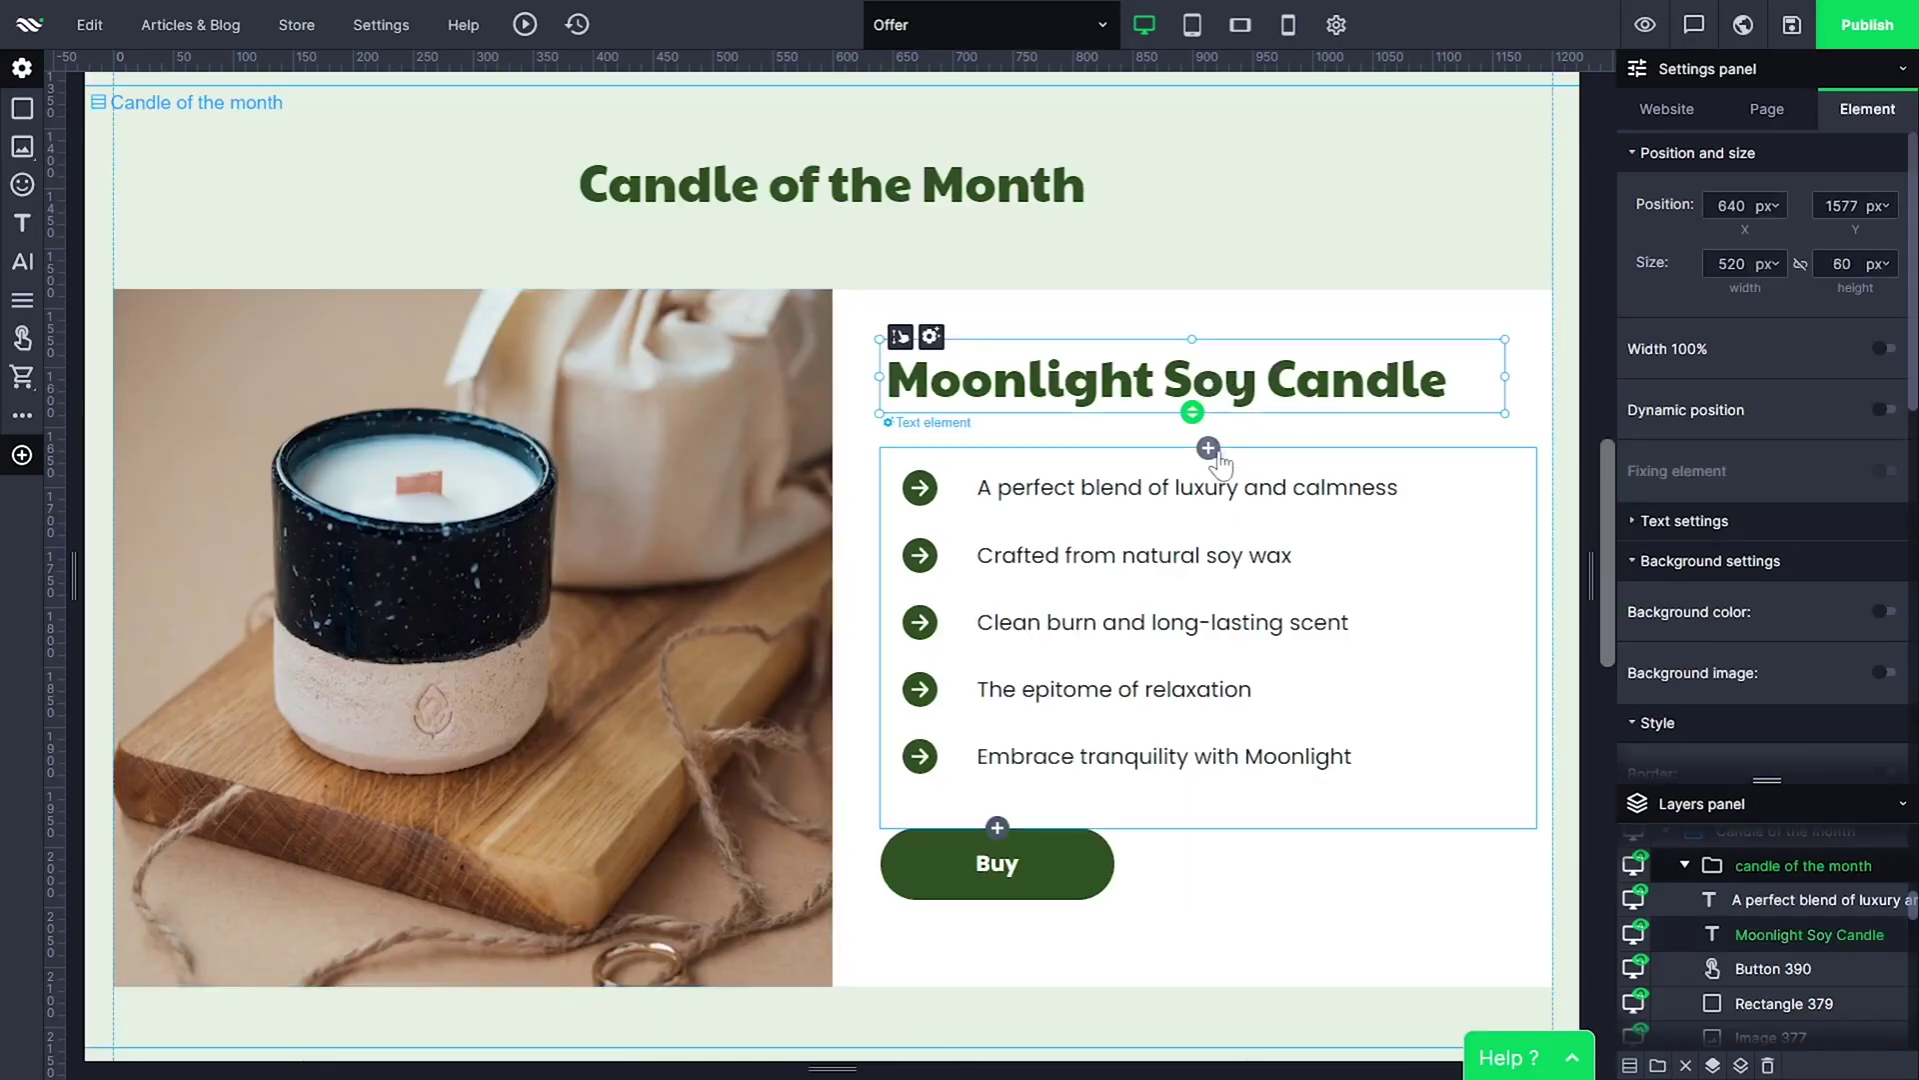
Bind the feature table 30 px below the heading and 30 px above the Buy button
left_click(1209, 448)
scroll(1783, 544, "down", 10)
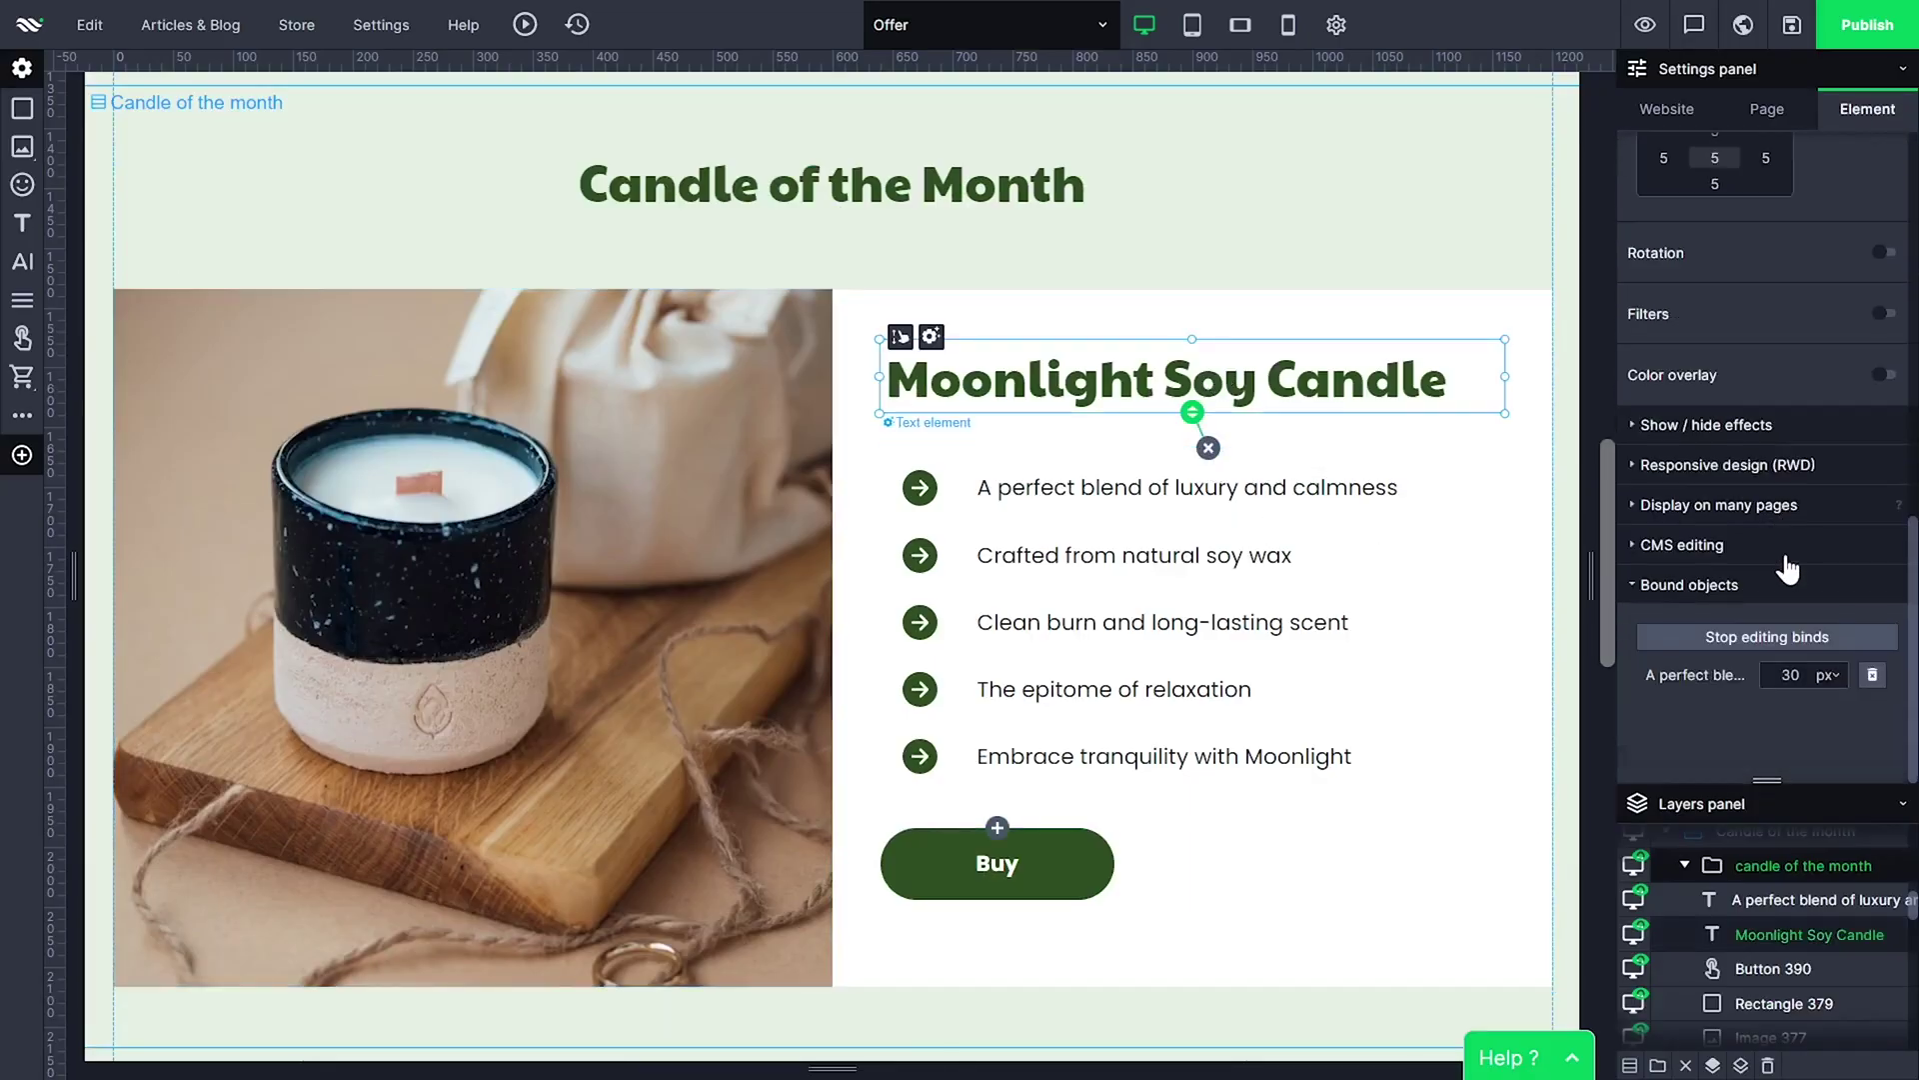
left_click(1055, 772)
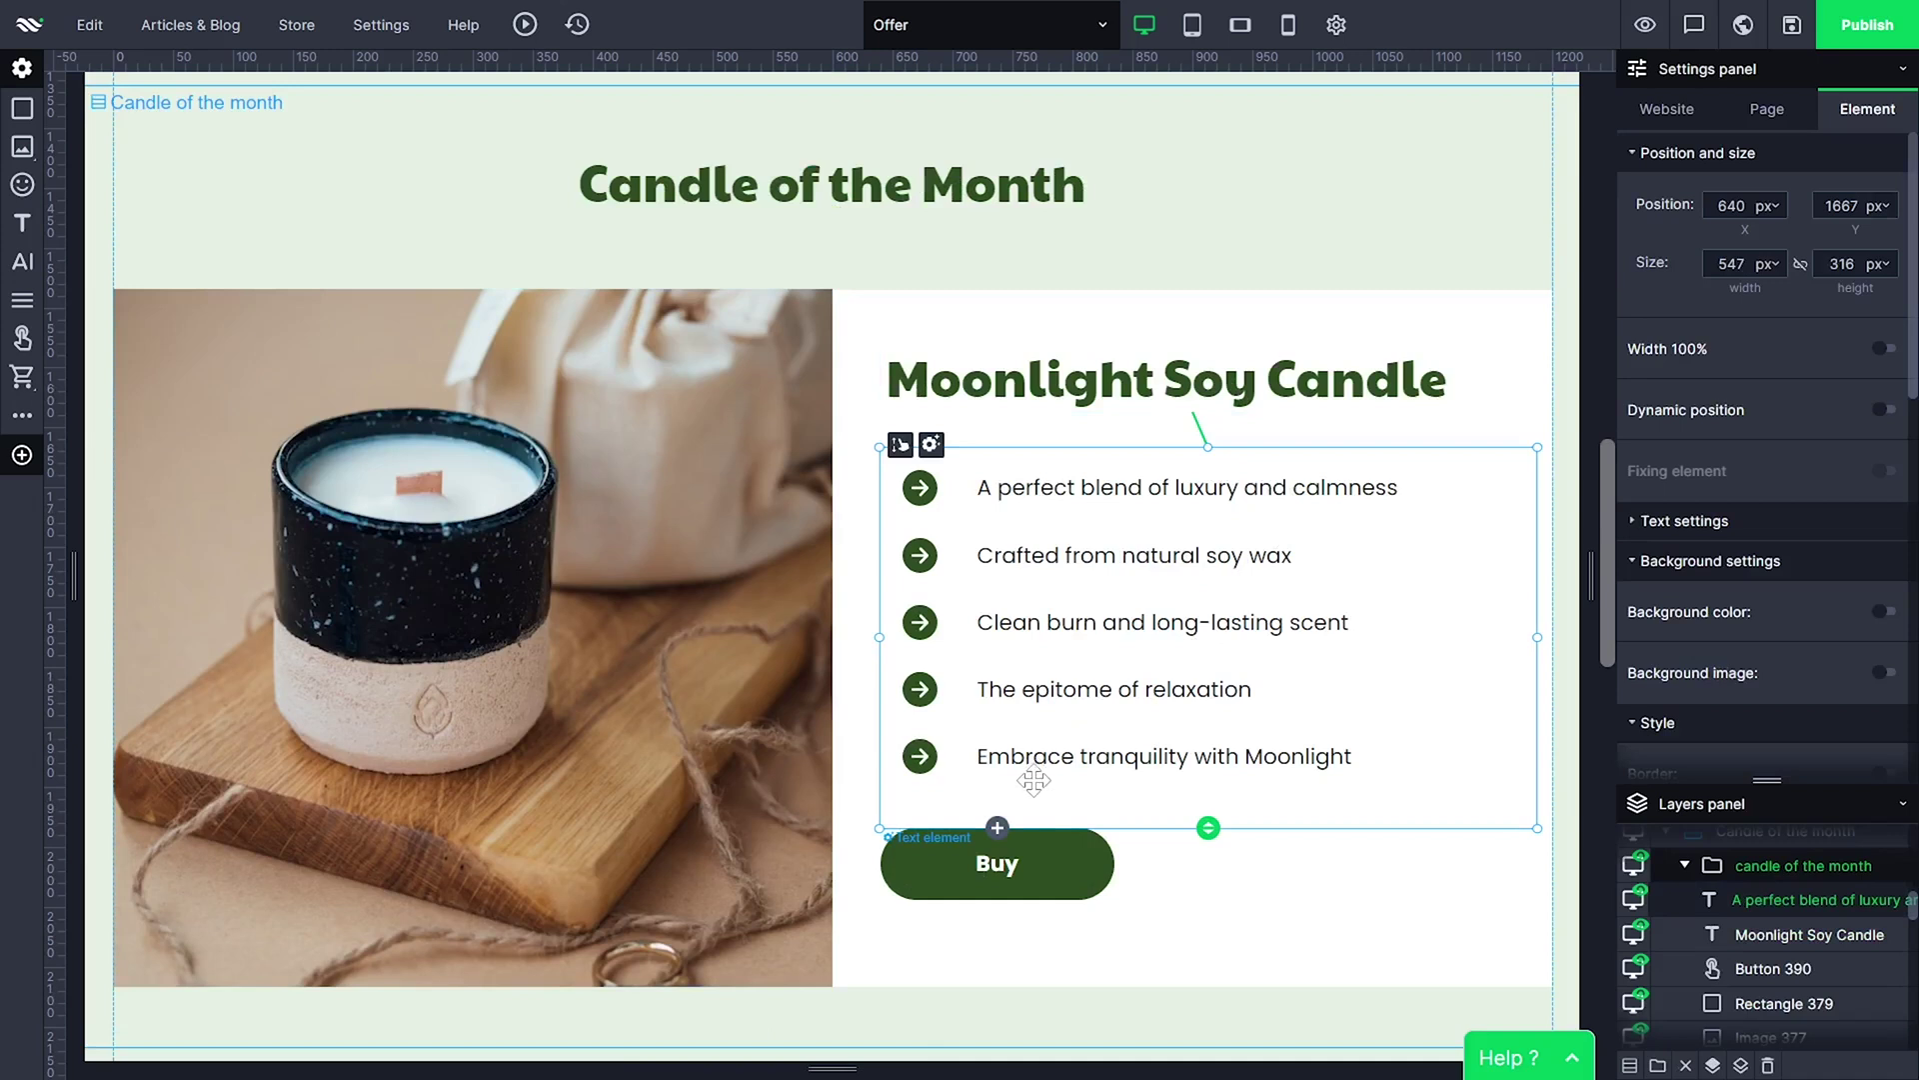
left_click(998, 828)
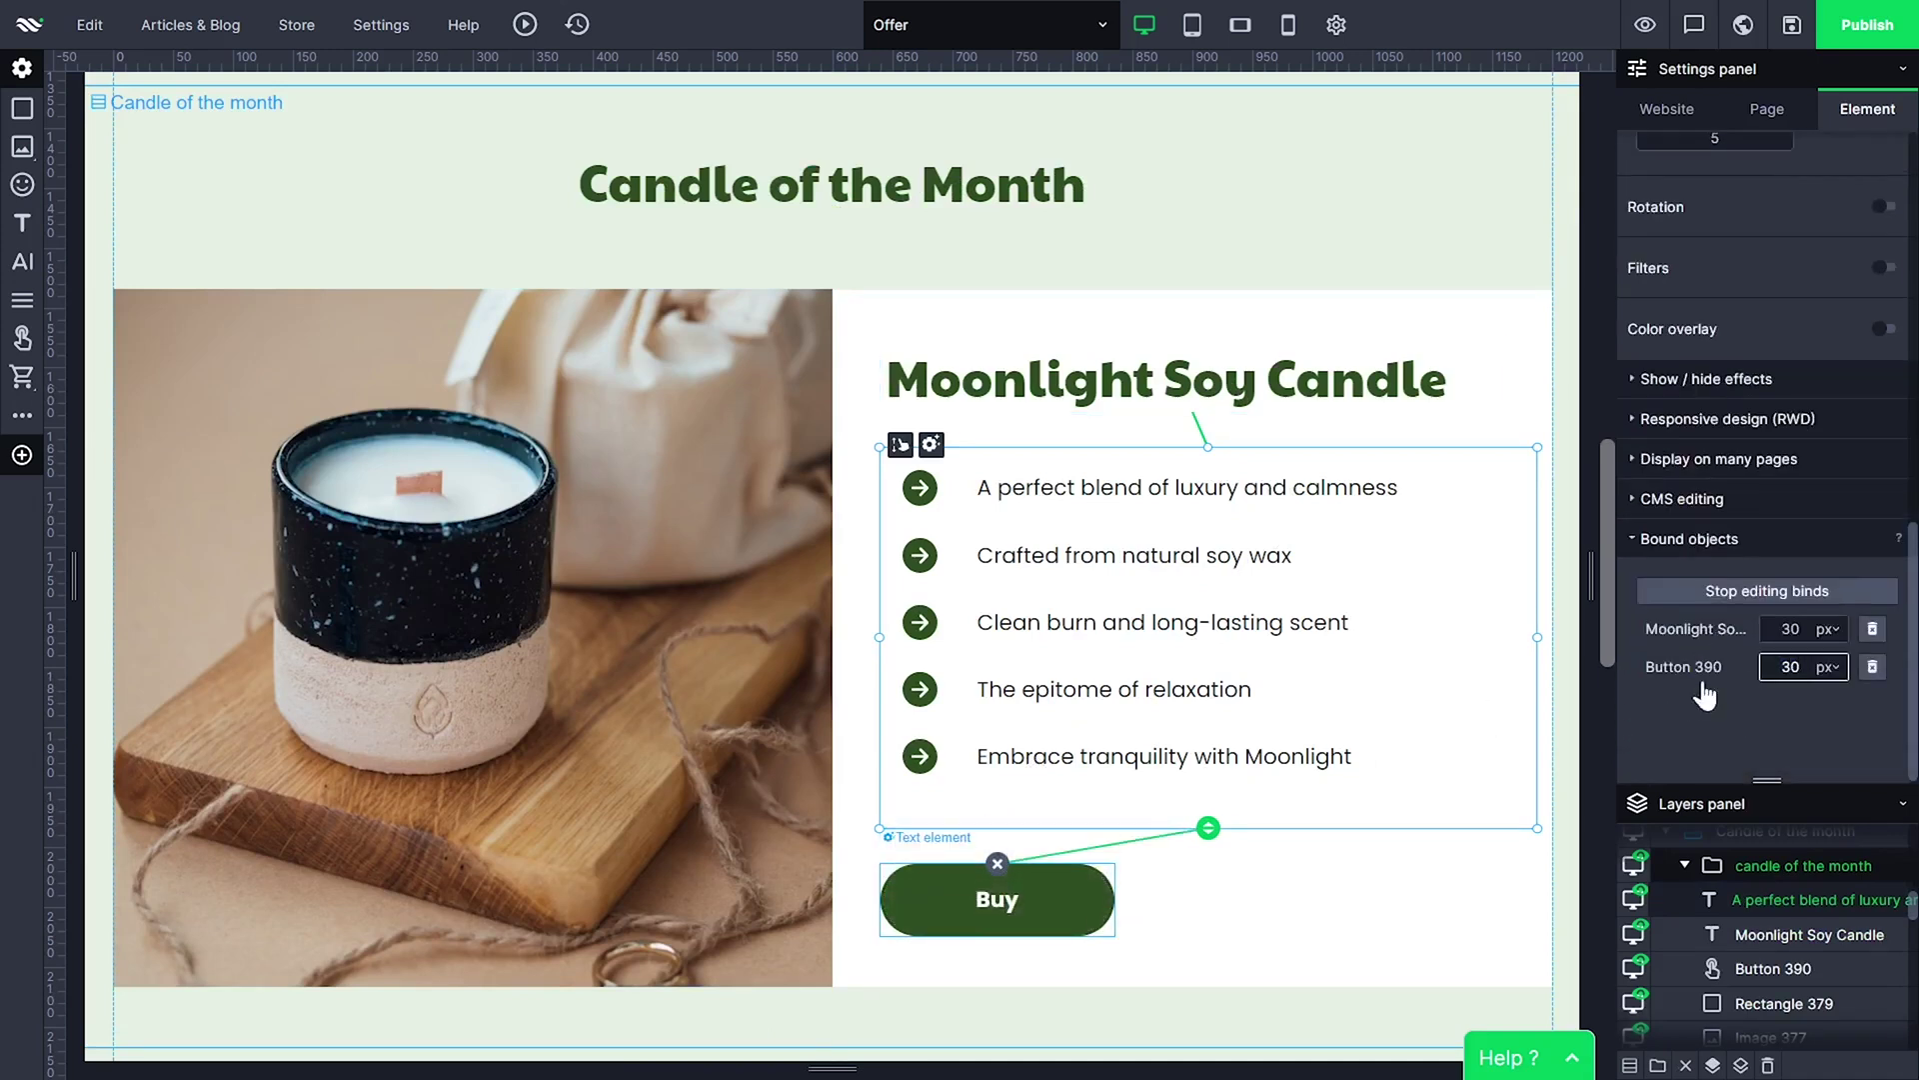
left_click(1418, 211)
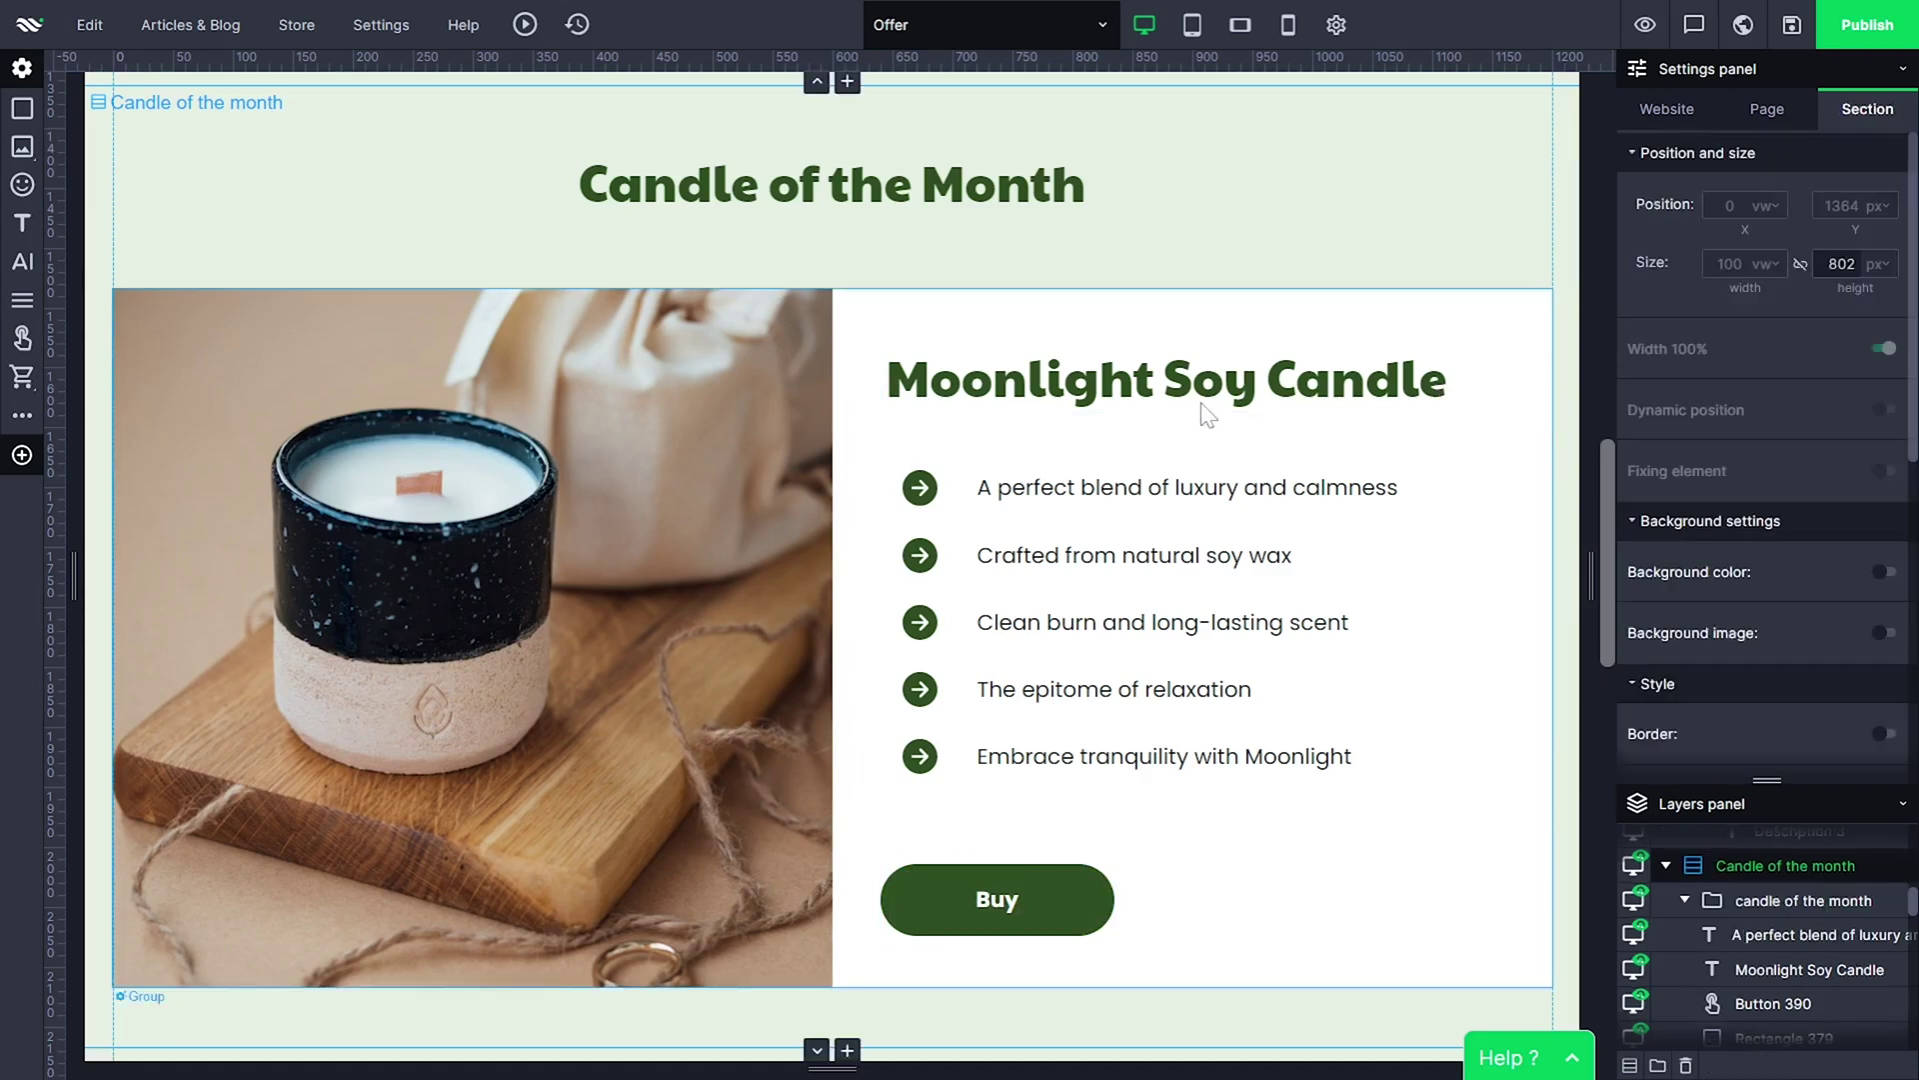
left_click(1133, 179)
Paste the subheading sentence on a new line under the heading, then undo it
left_click(1134, 179)
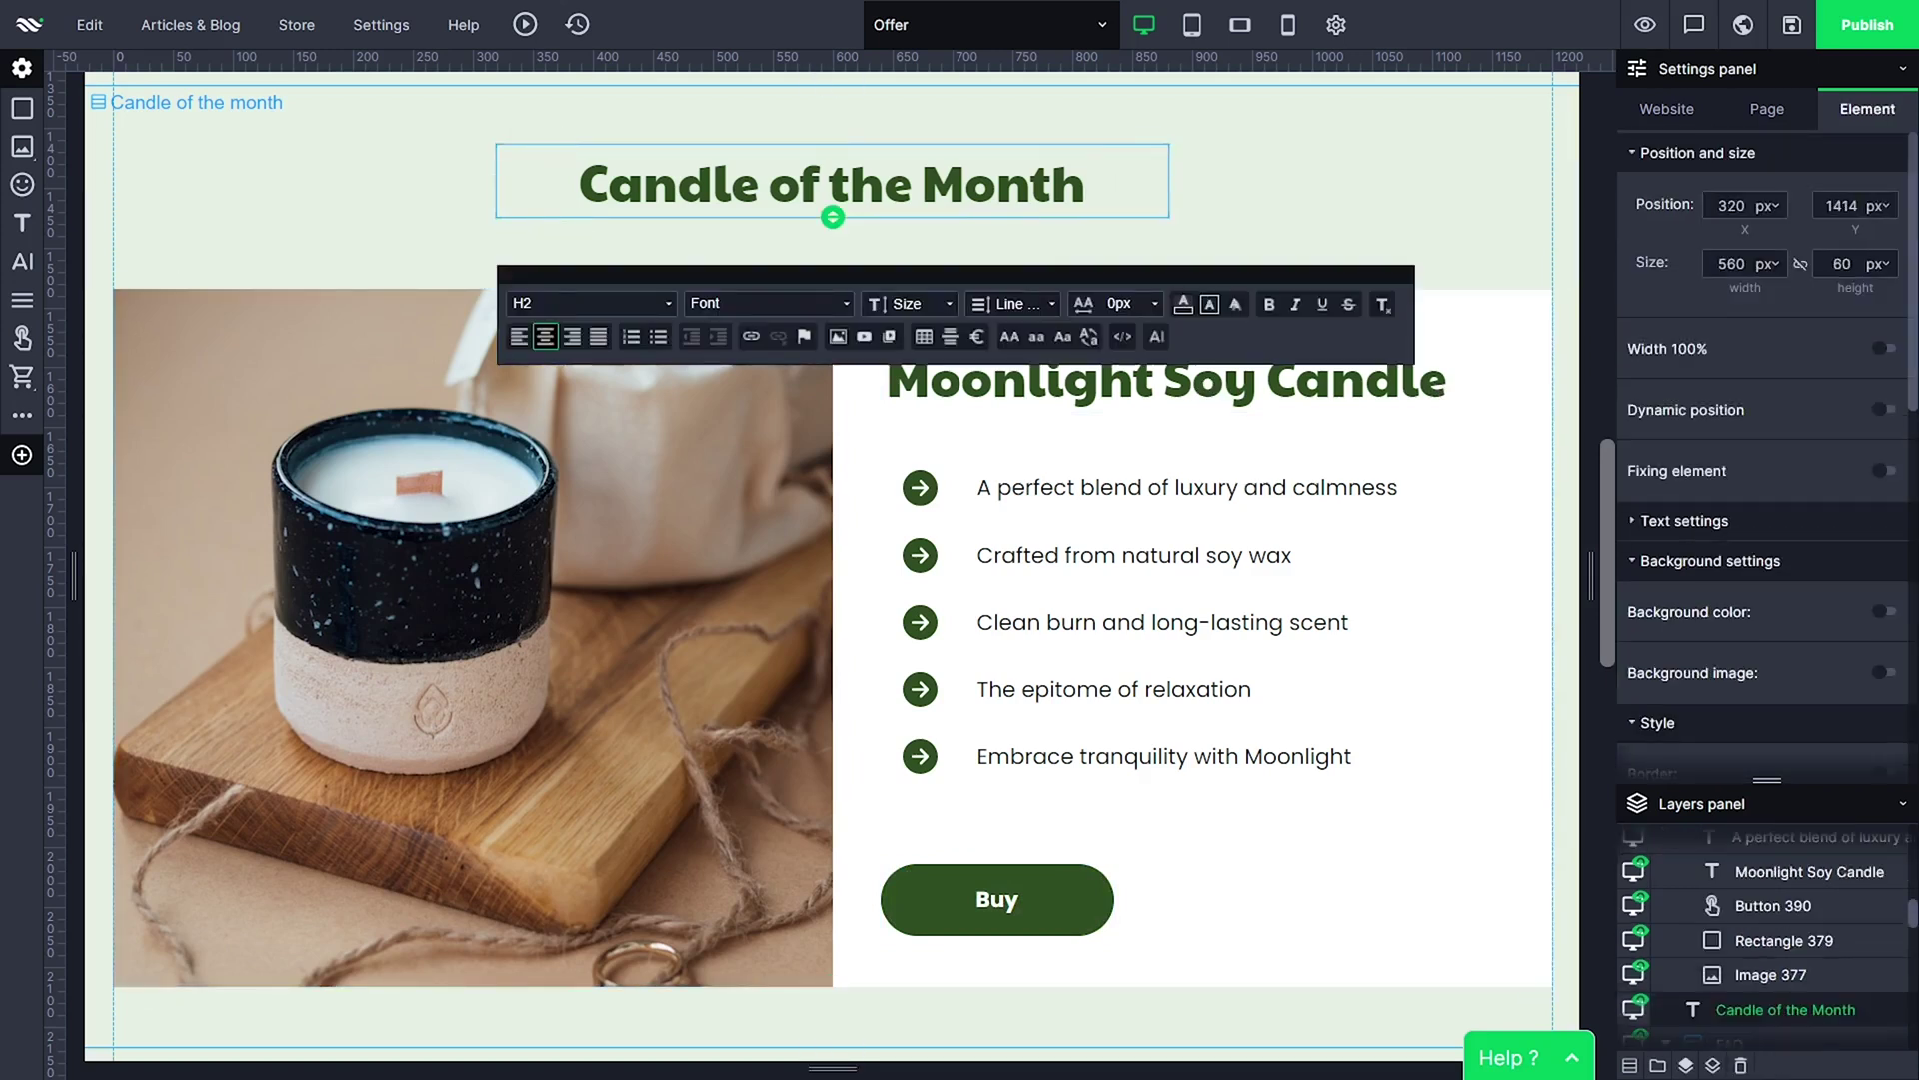
key("Return")
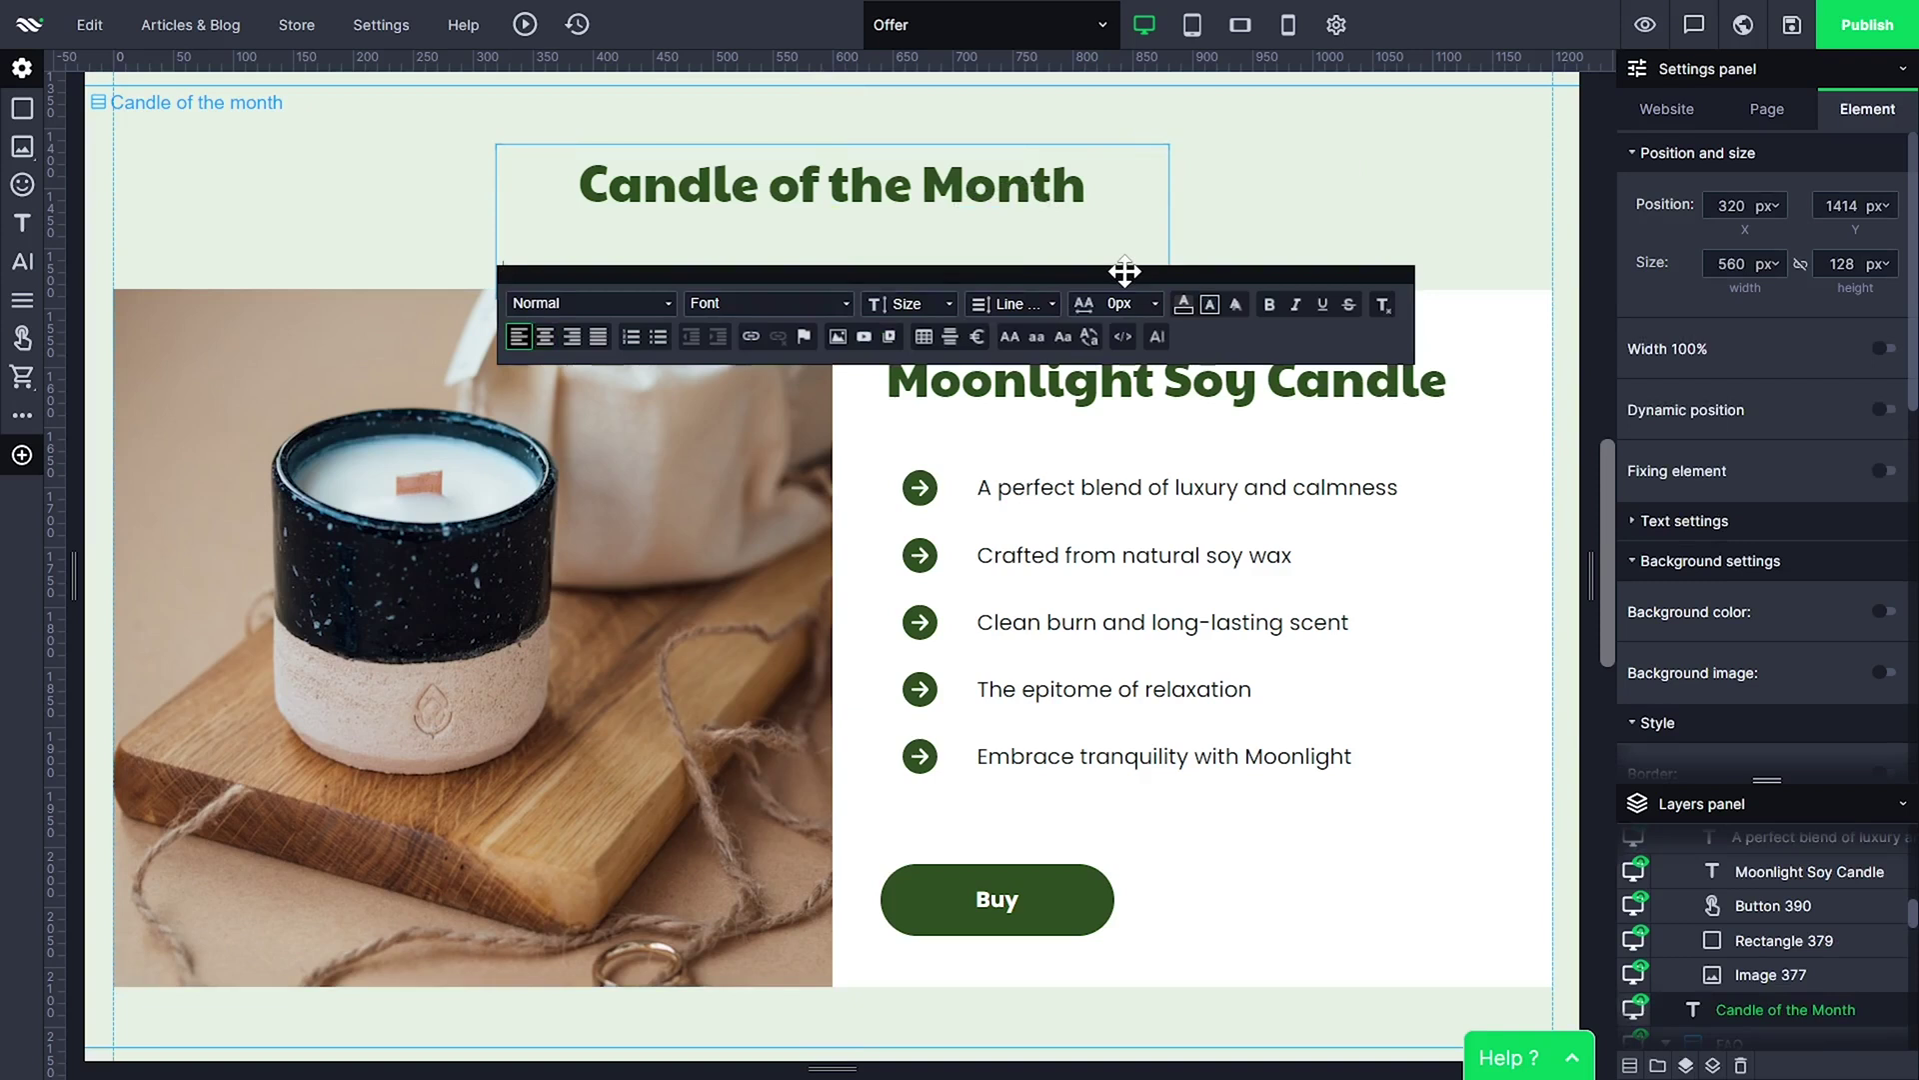
left_click_drag(1125, 270, 710, 768)
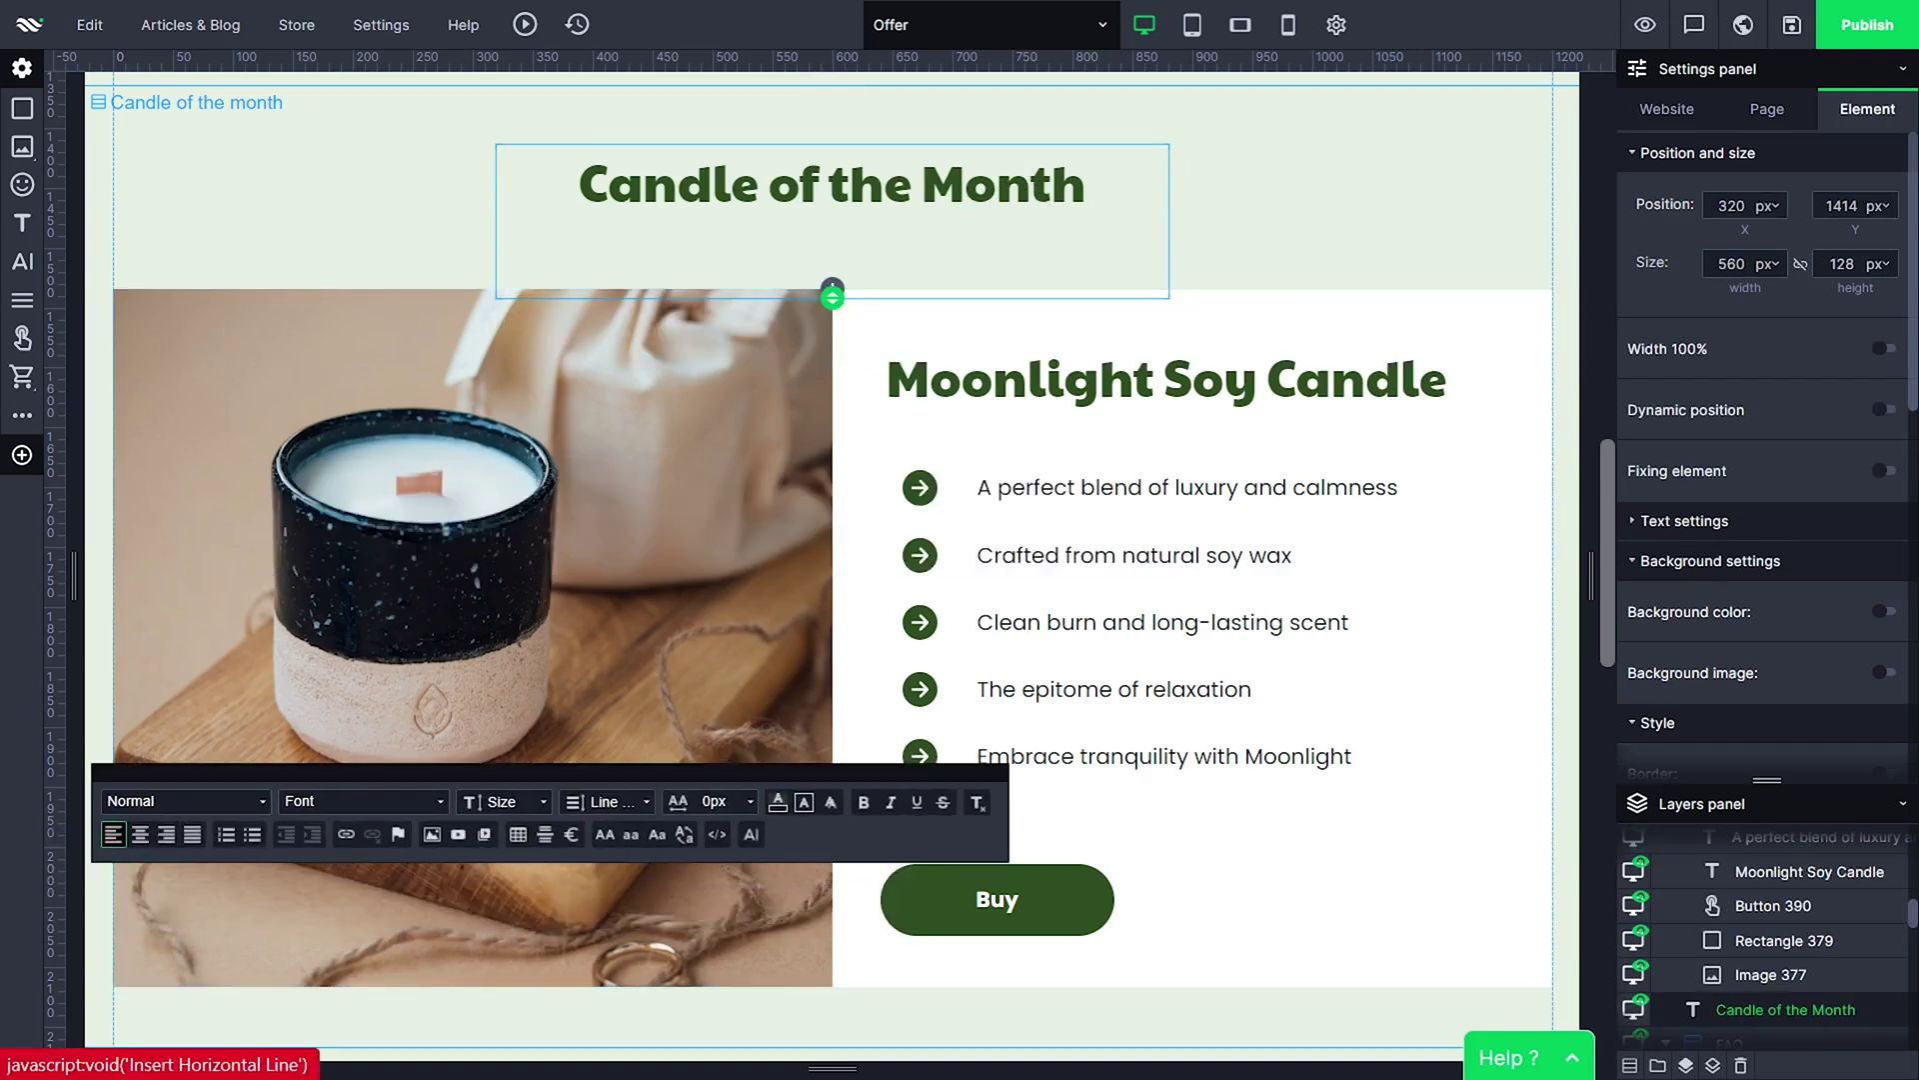
type("Every month our community picks the Candle of the Month. Which one will win this time?")
key("ctrl+z")
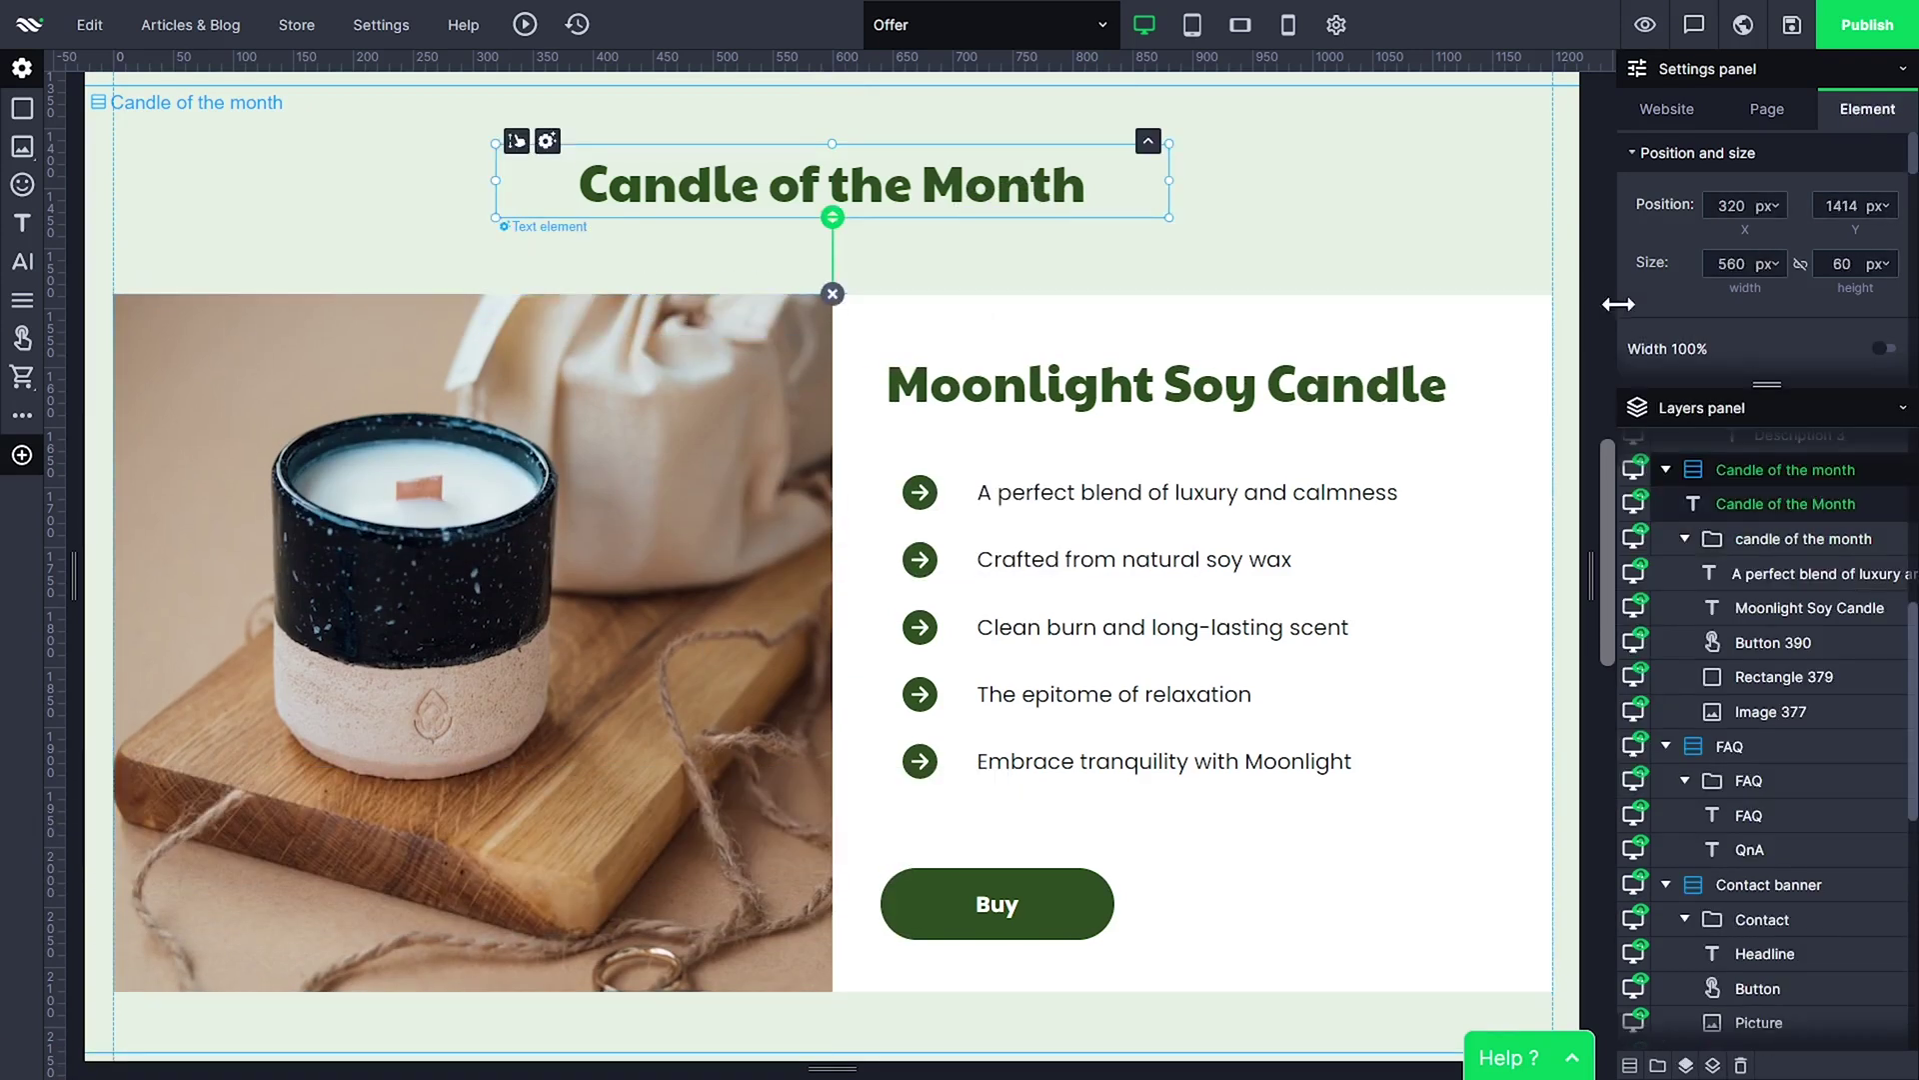
scroll(1766, 320, "down", 5)
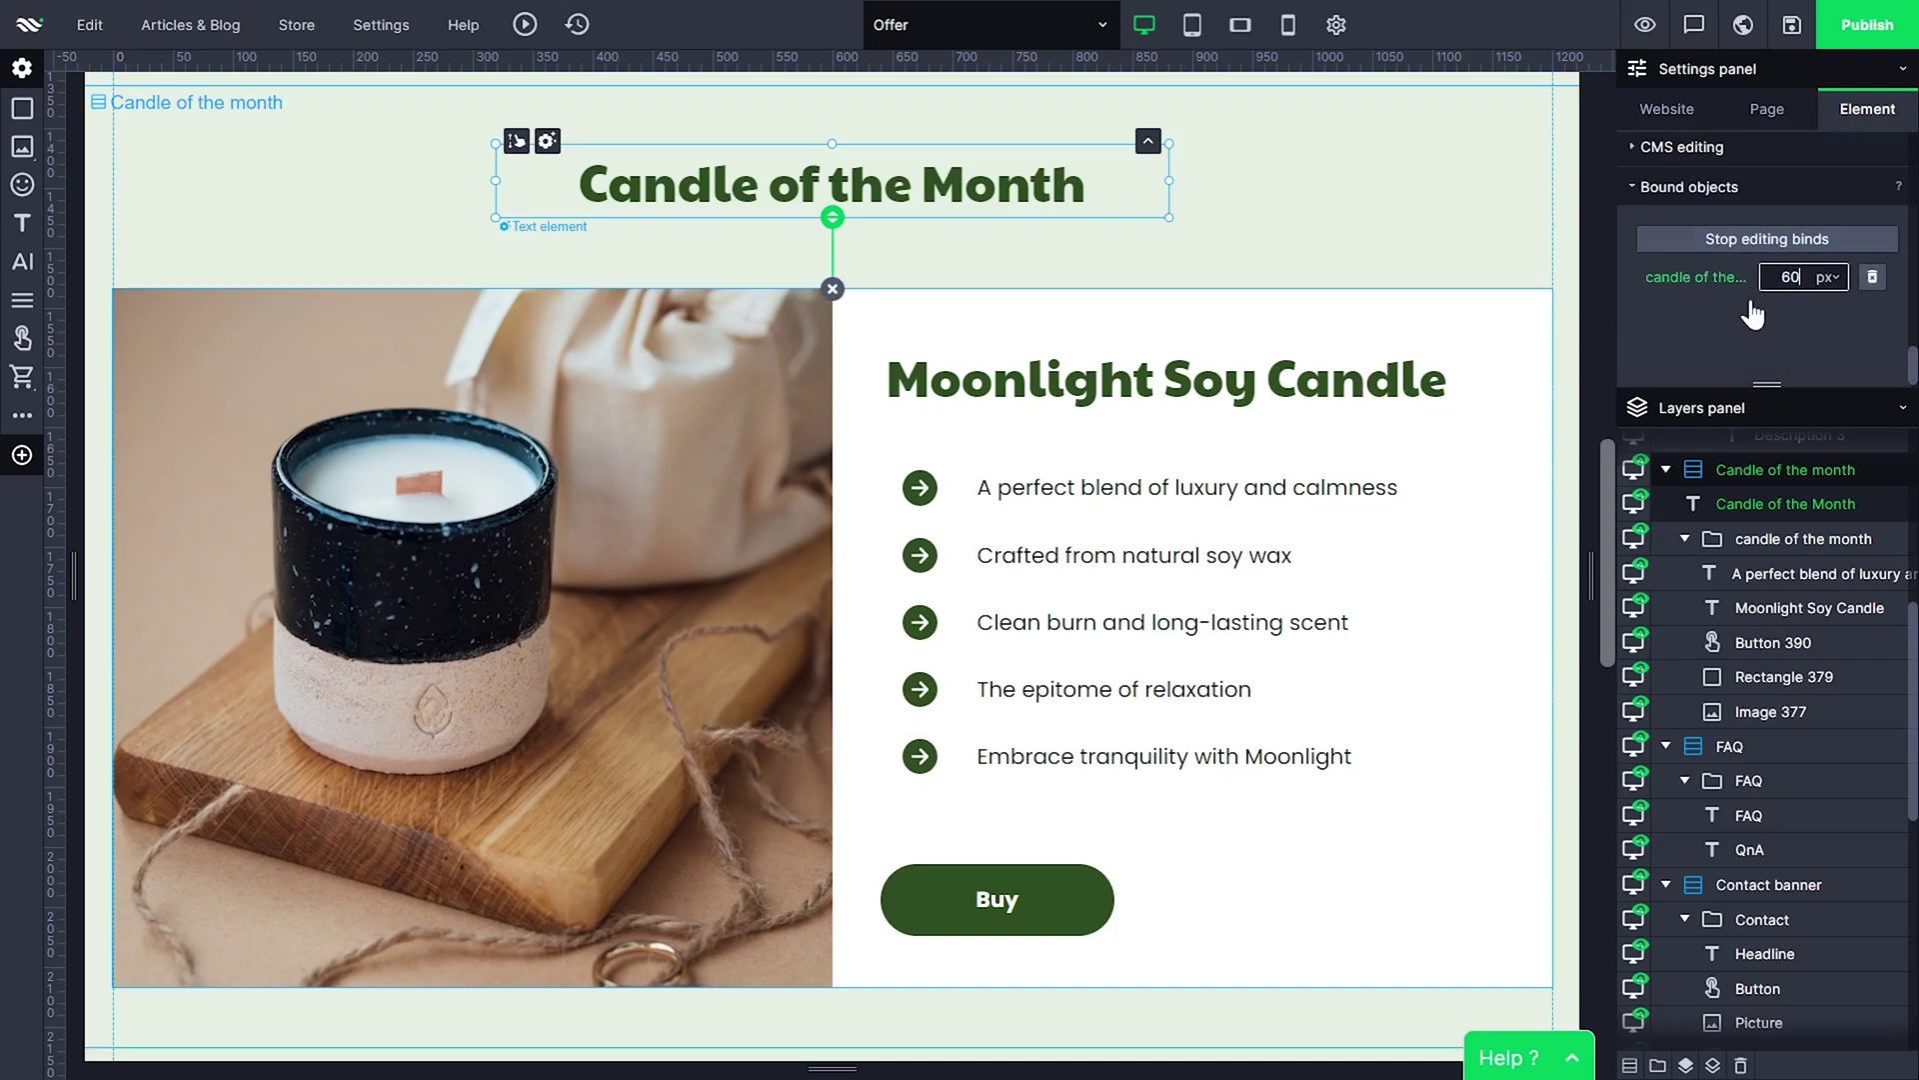
Add a centred line 'Every month our community picks the Candle of the Month' under the heading
left_click(1449, 219)
double_click(1106, 182)
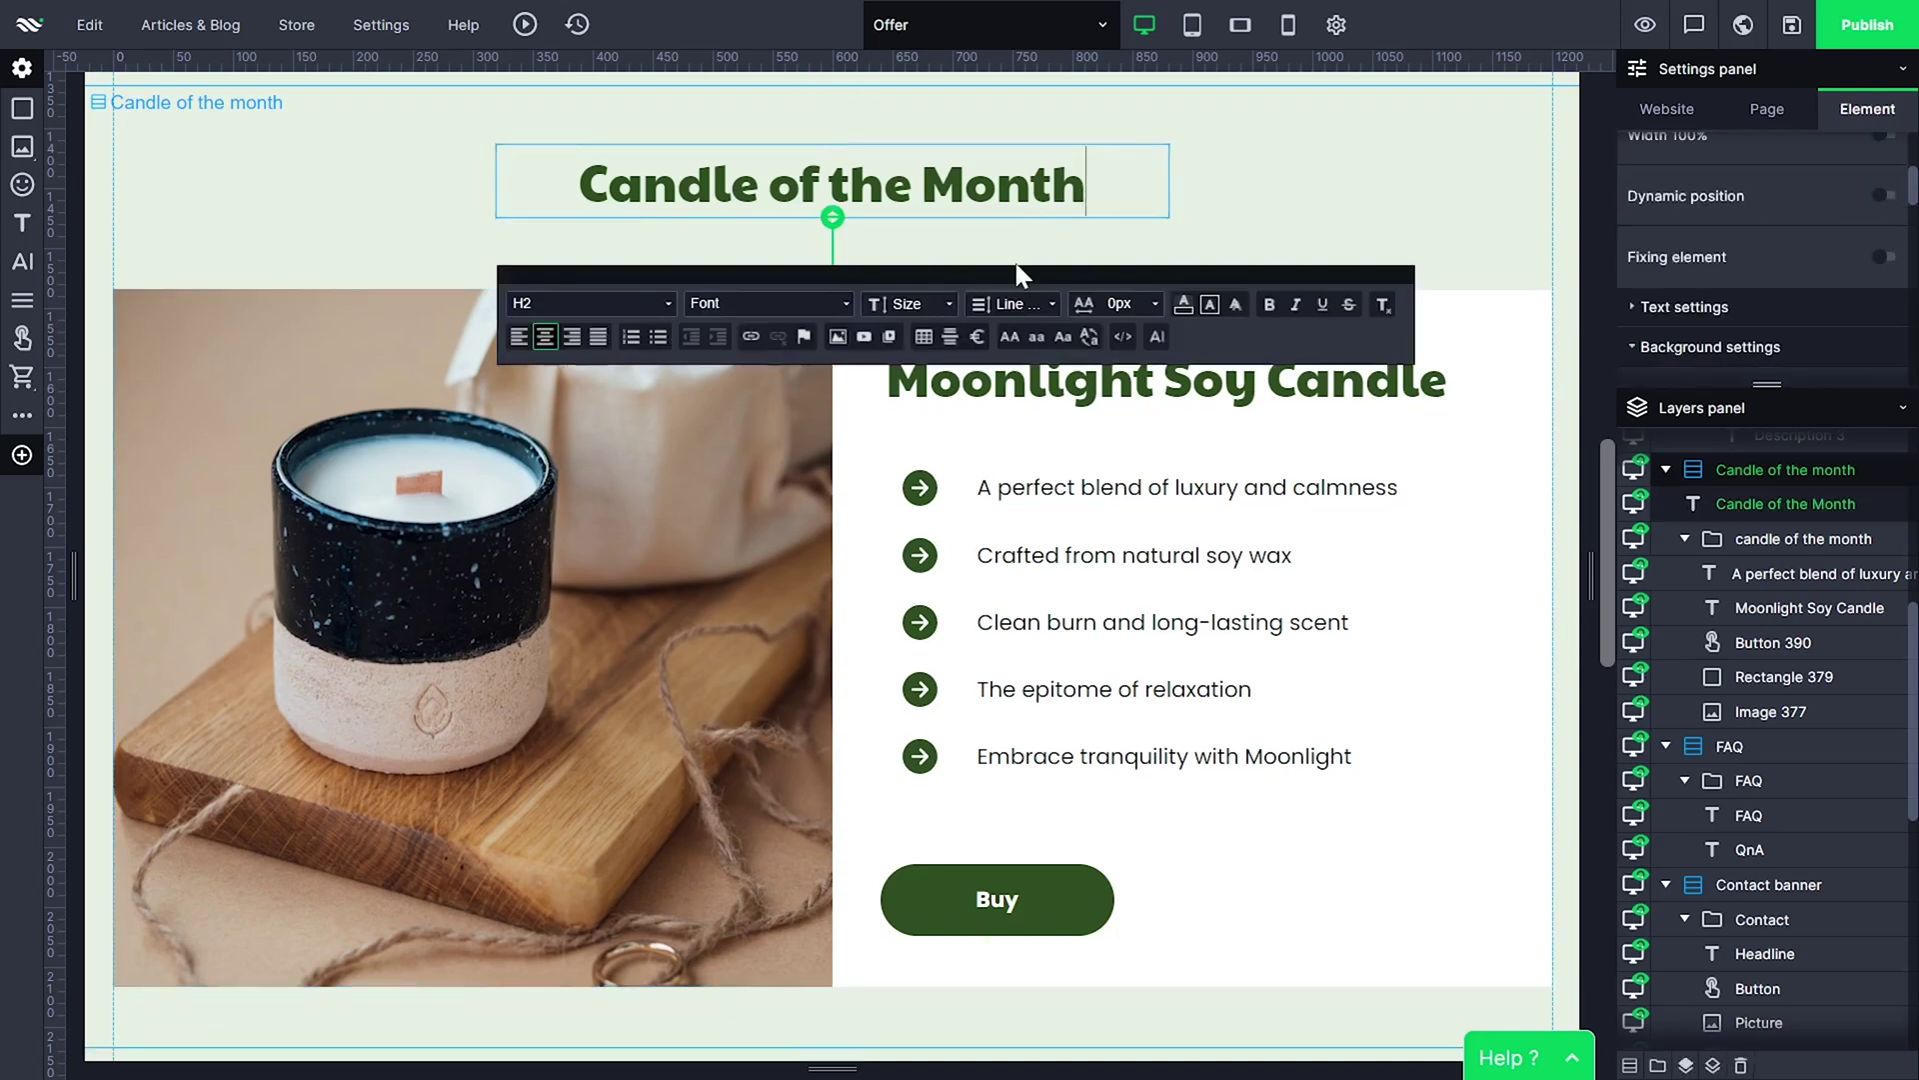
left_click_drag(1018, 275, 740, 585)
key("Return")
type("Every month our community picks the Candle of the Month. Which one wins this time?")
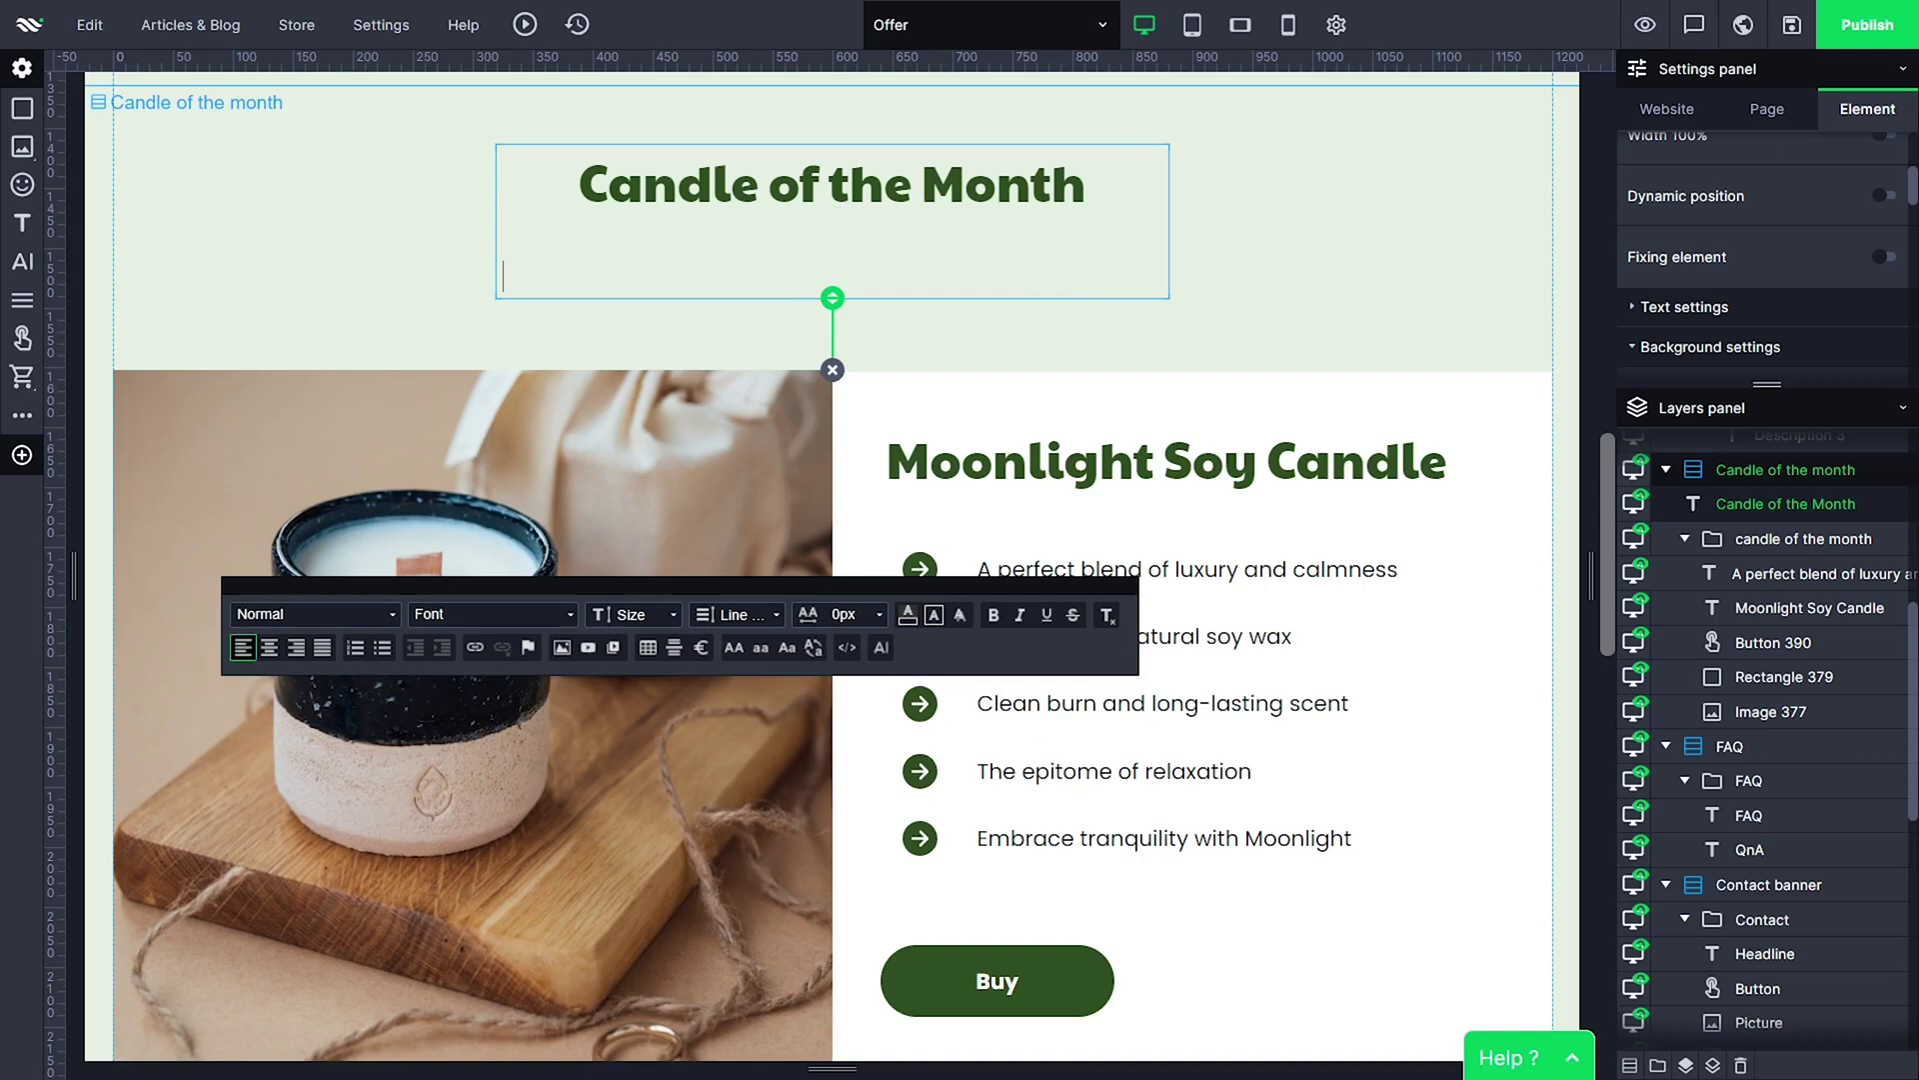
key("ctrl+a")
left_click(269, 646)
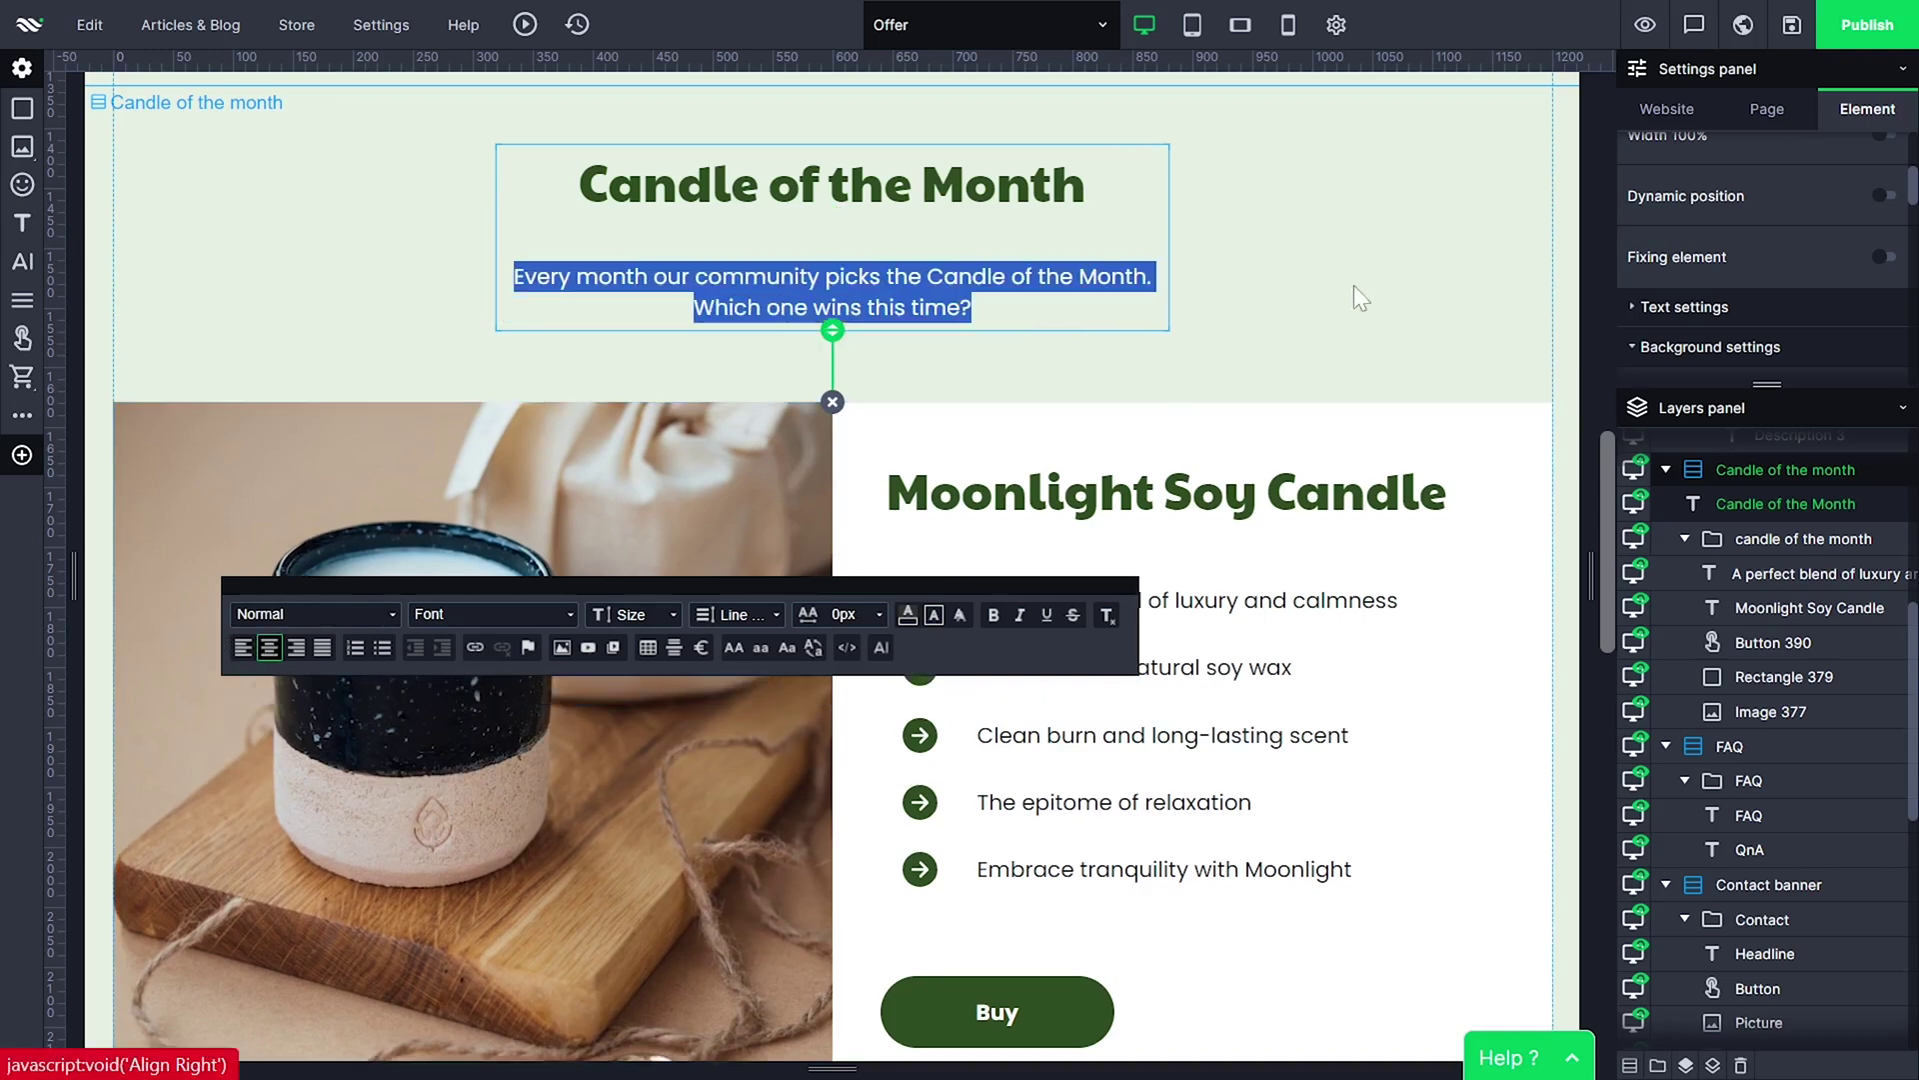
left_click(1358, 296)
left_click(830, 300)
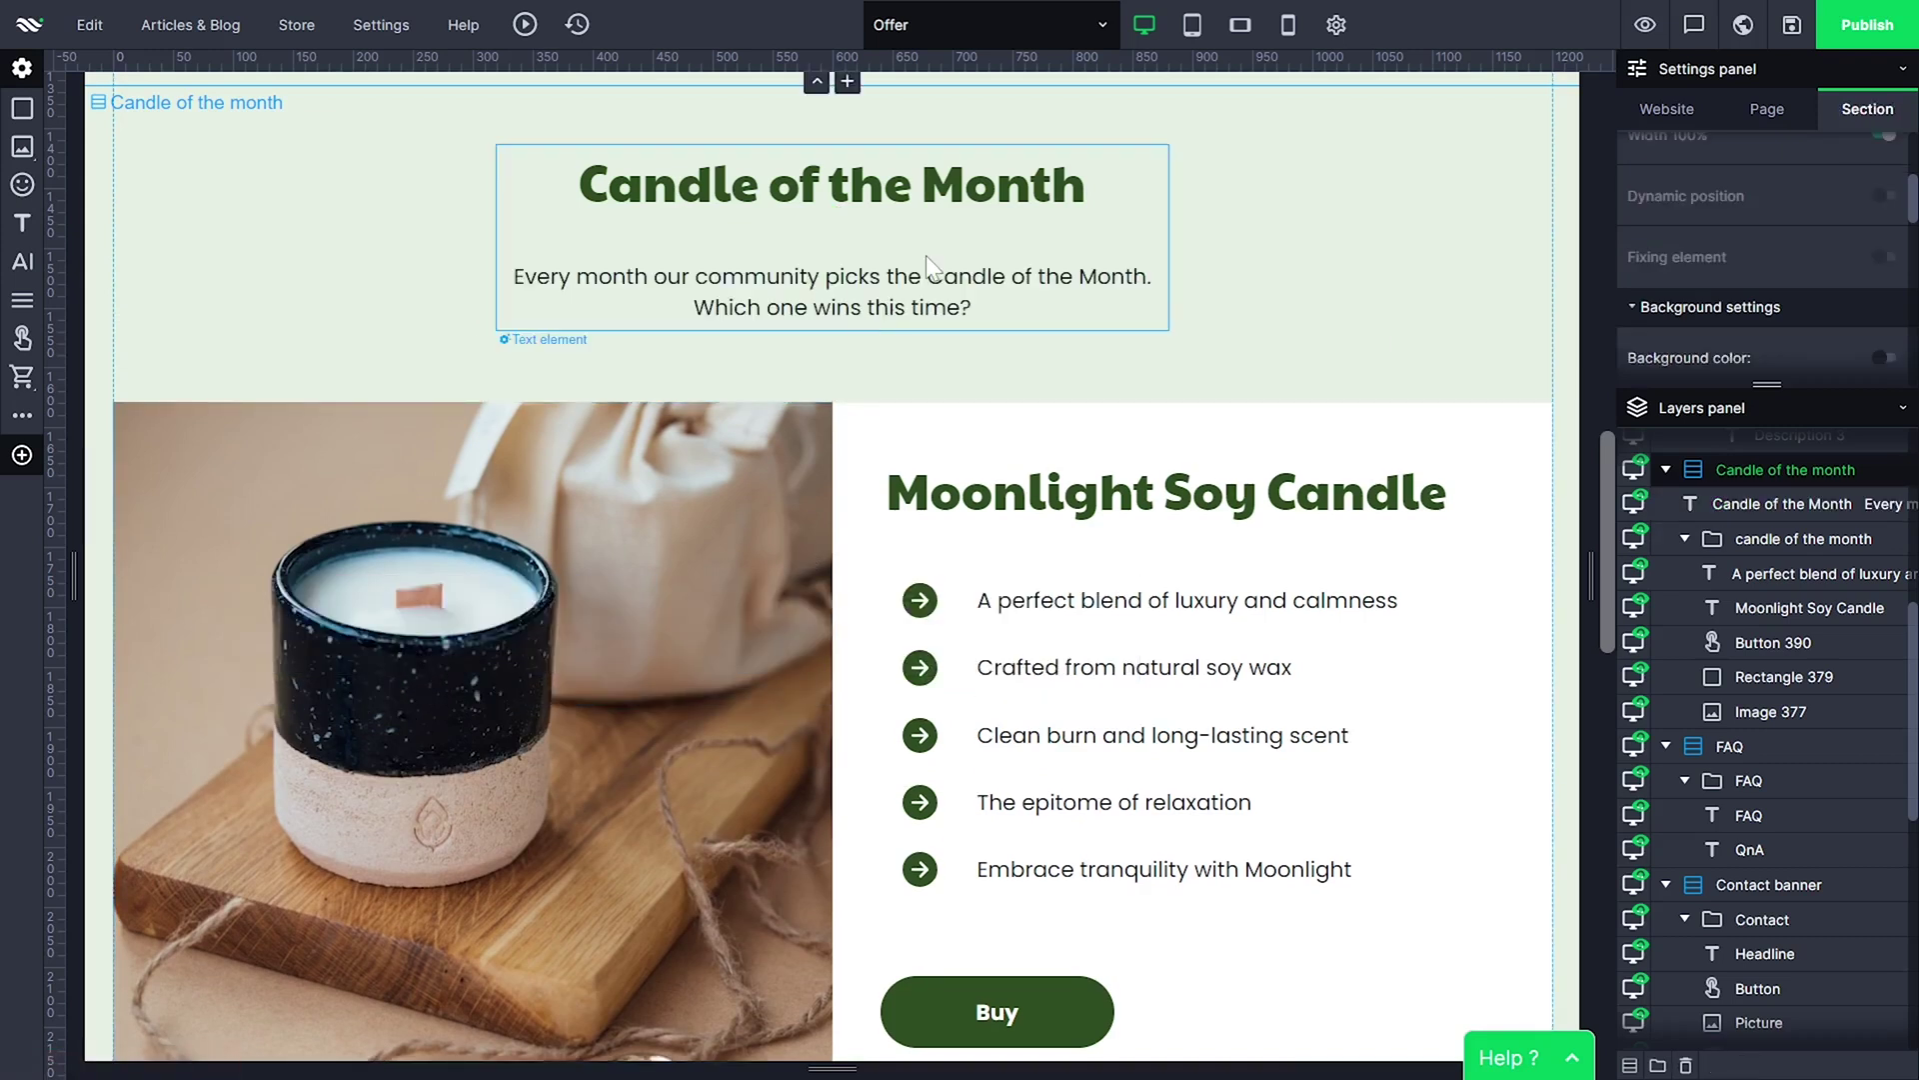